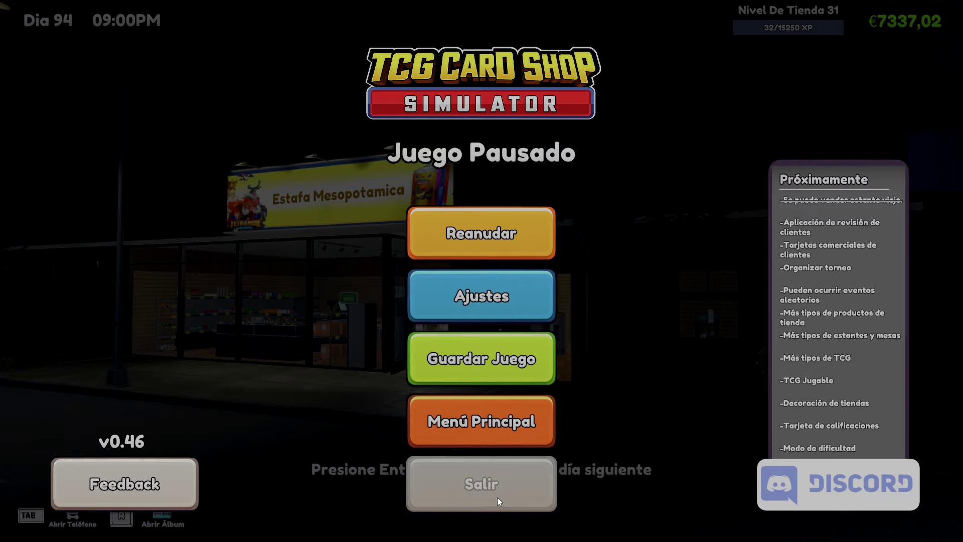
Quit the game from its pause screen and close the BepInEx Pack archive, leaving the game's install folder open
left_click(498, 501)
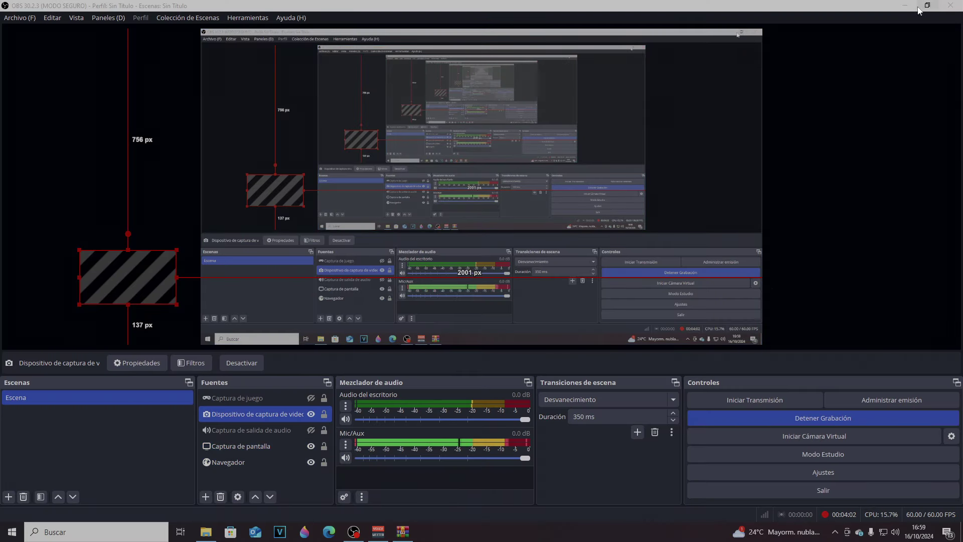
left_click(904, 6)
left_click(622, 117)
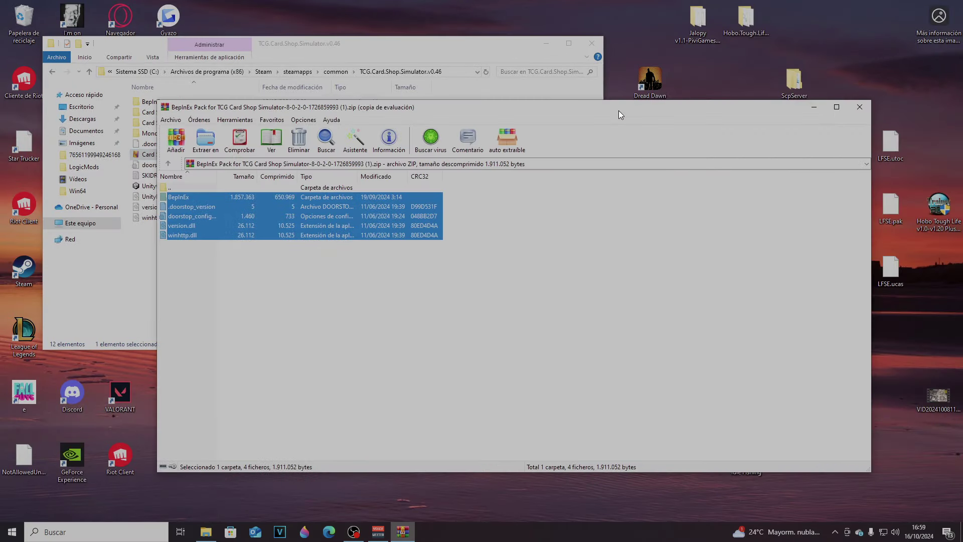
left_click(860, 106)
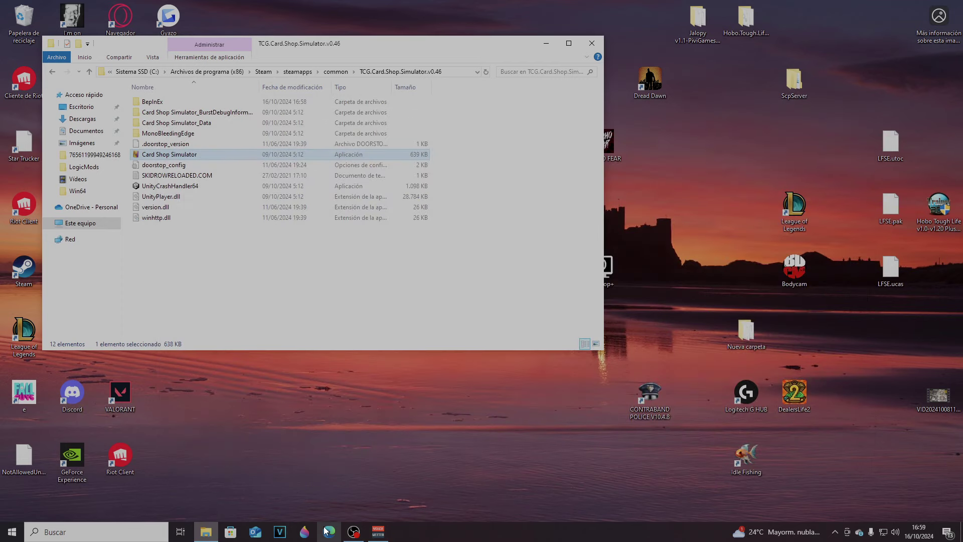
left_click(206, 531)
left_click(205, 531)
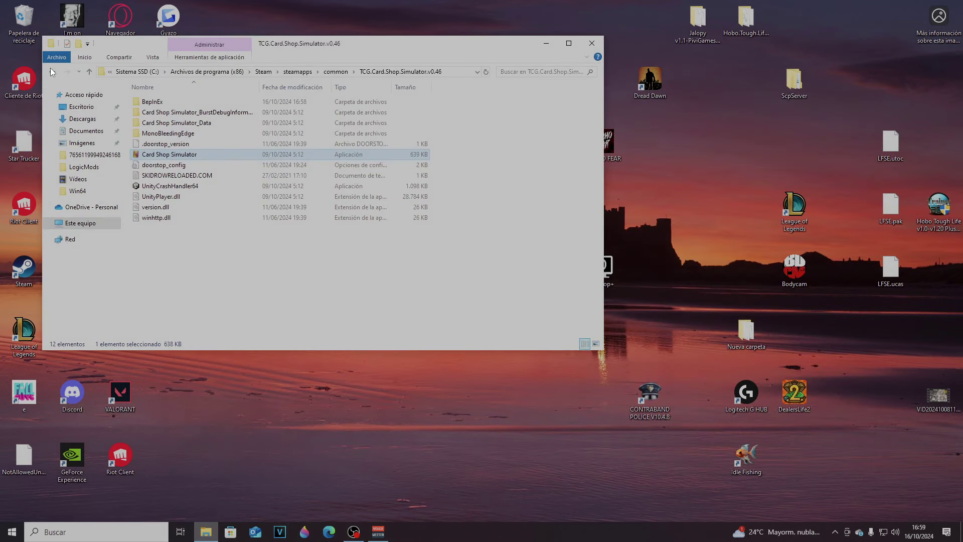
Switch to Edge and open the downloaded Troubleshoot Config archive from the download history, dismissing the WinRAR licence notice
left_click(329, 531)
left_click(930, 27)
left_click(851, 159)
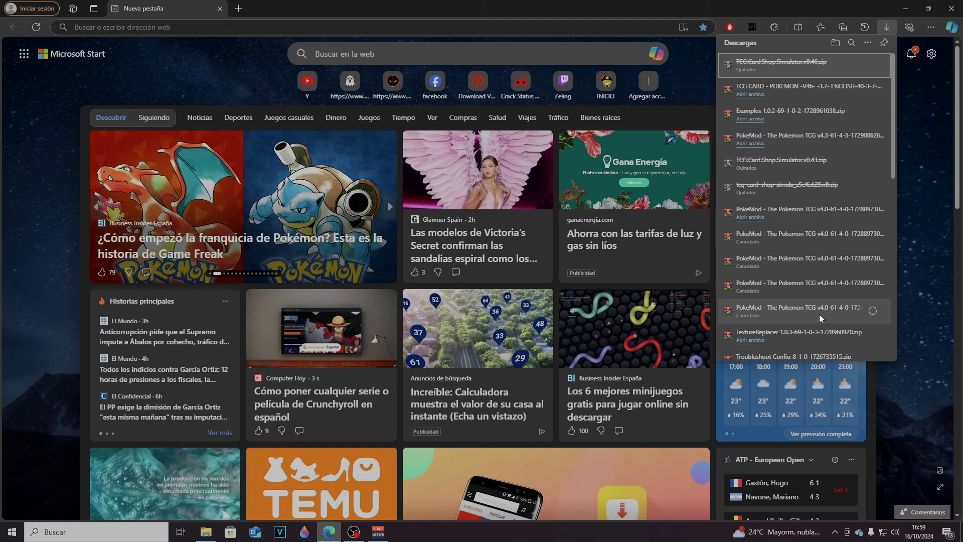
scroll(817, 316, "down", 2)
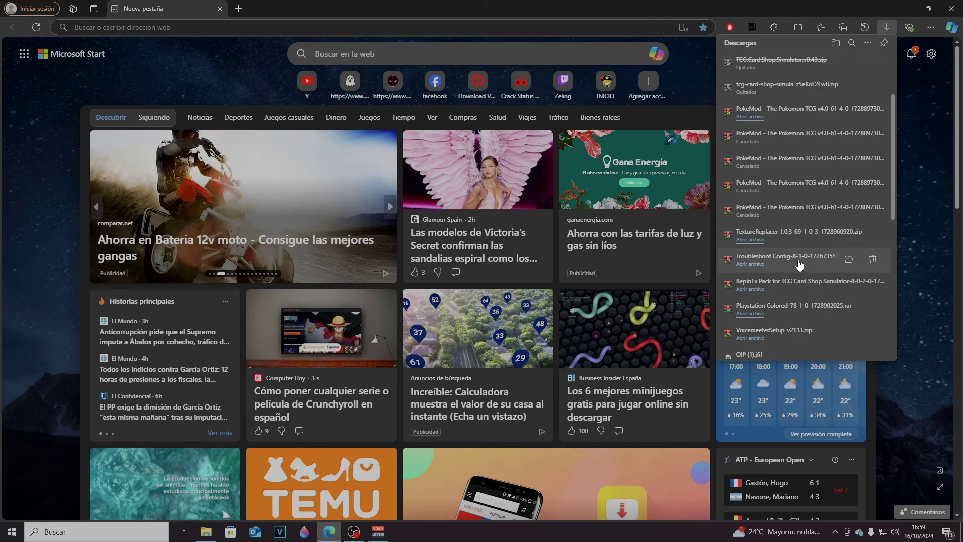
left_click(799, 262)
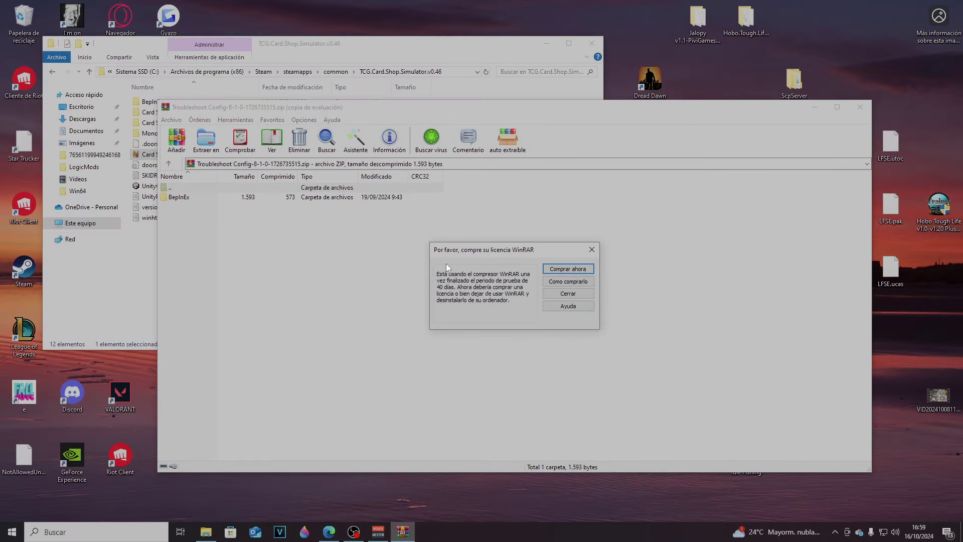
left_click(592, 249)
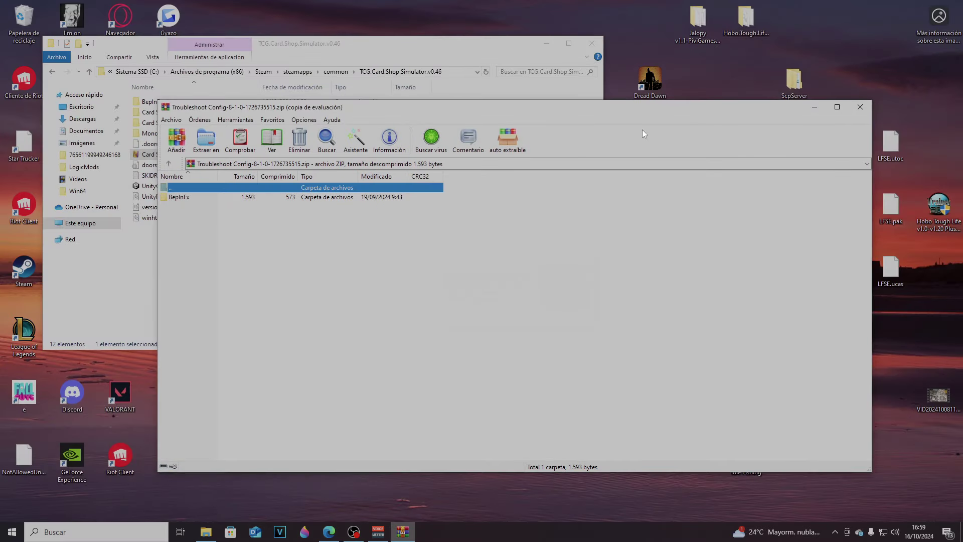
Extract the archive's BepInEx folder into the TCG.Card.Shop.Simulator.v0.46 folder, replacing the existing BepInEx.cfg, and close the archive
left_click_drag(600, 112, 879, 100)
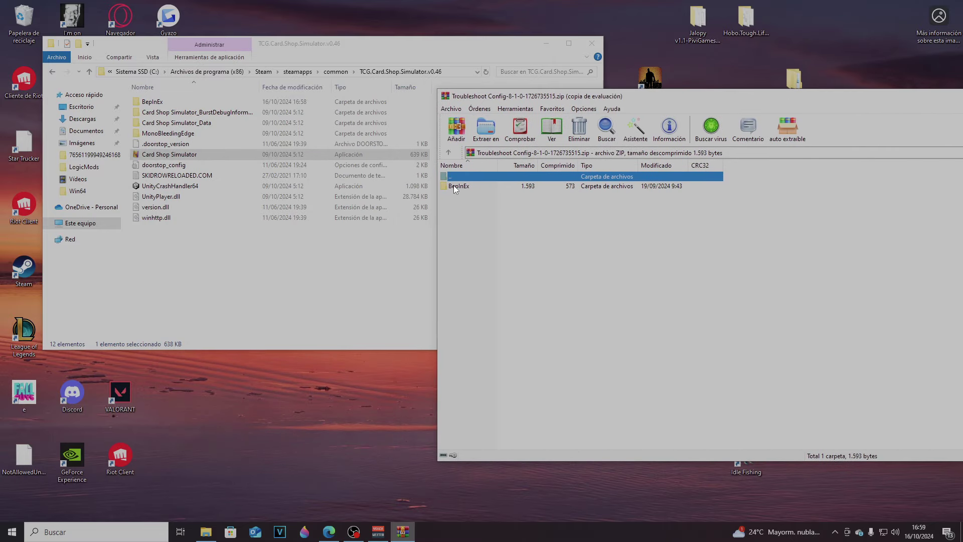
left_click_drag(454, 188, 198, 291)
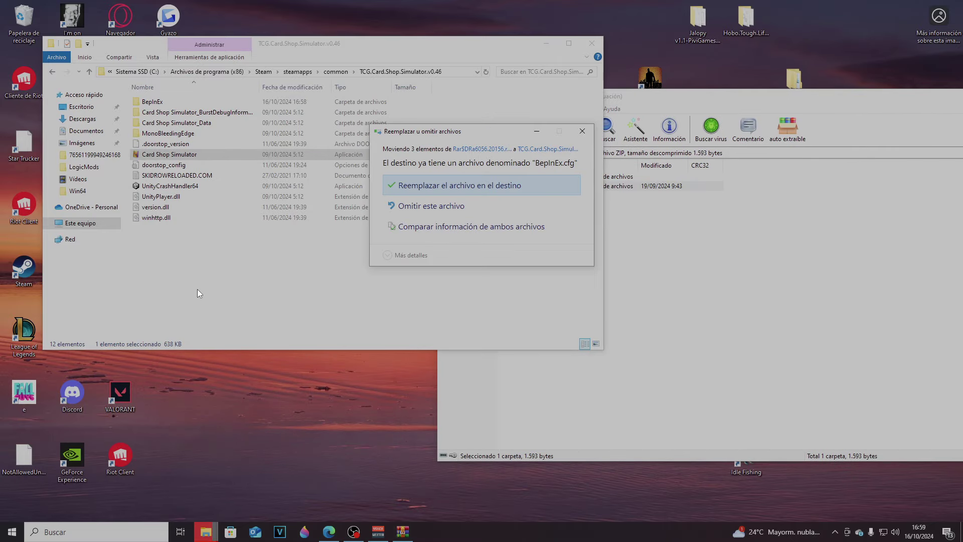
left_click(456, 185)
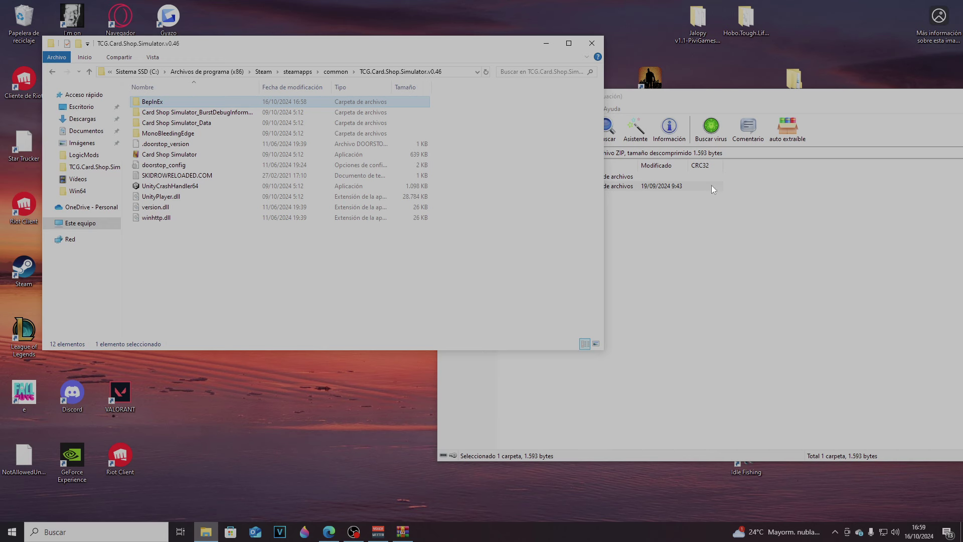
left_click(898, 131)
left_click(848, 131)
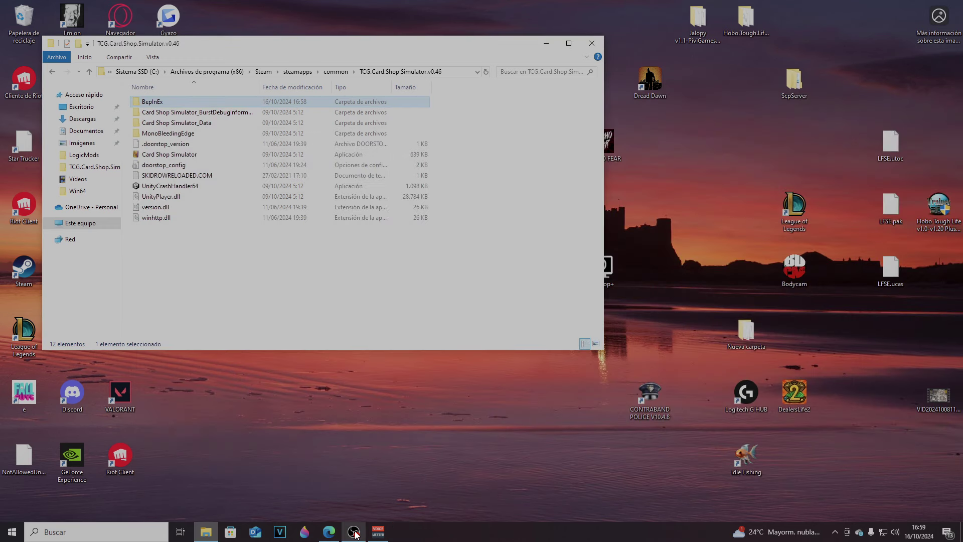
Switch to Edge and search the web for "nexus tgc card"
left_click(331, 531)
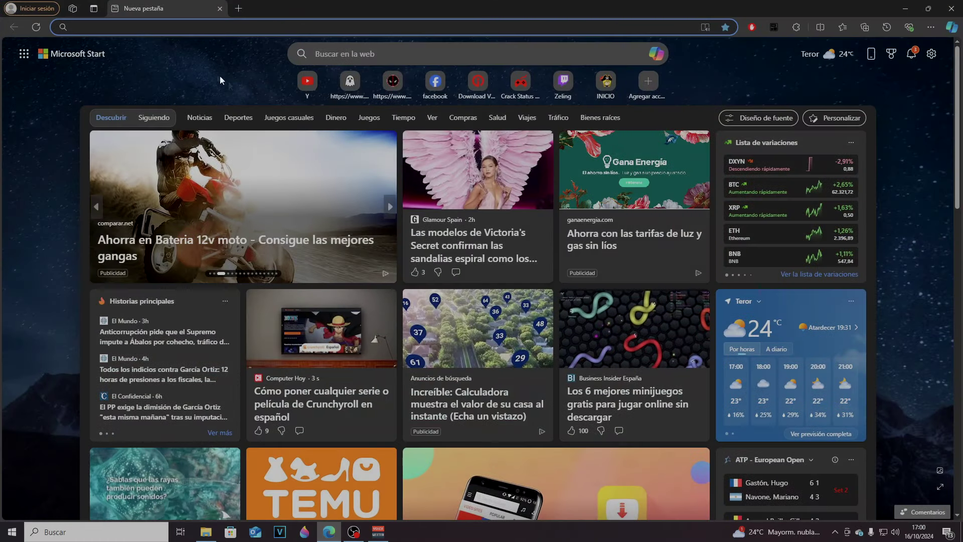
left_click(224, 27)
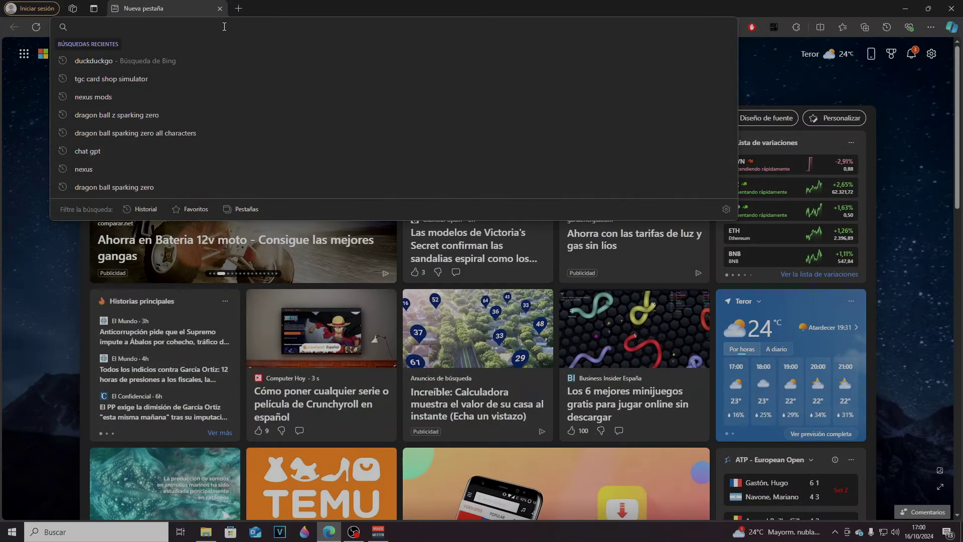
type("nexusmods.com/dragonballsparkingzero")
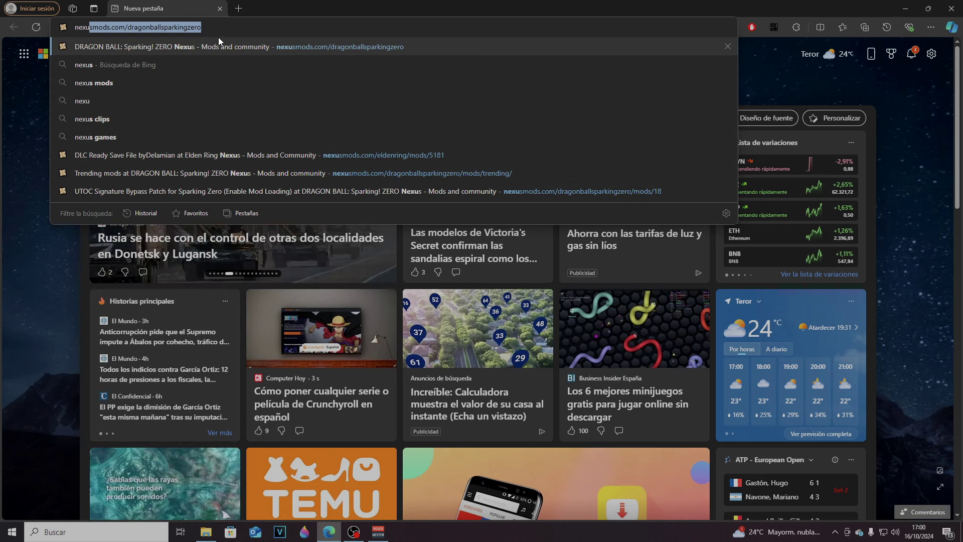
key("Right")
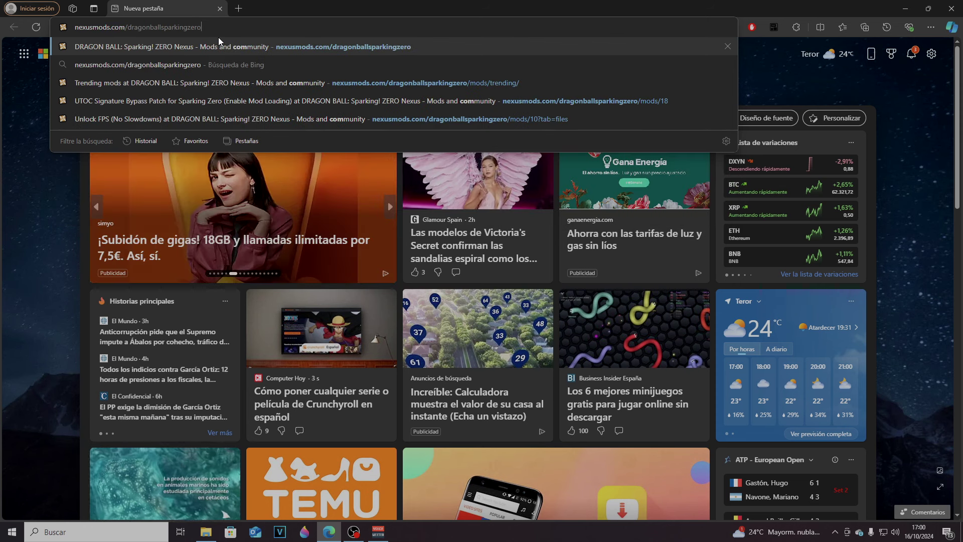
key("BackSpace")
key("BackSpace")
key("BackSpace")
key("BackSpace")
key("BackSpace")
key("BackSpace")
key("BackSpace")
key("BackSpace")
key("BackSpace")
key("BackSpace")
key("BackSpace")
key("BackSpace")
key("BackSpace")
key("BackSpace")
key("BackSpace")
key("BackSpace")
key("BackSpace")
key("BackSpace")
key("BackSpace")
key("BackSpace")
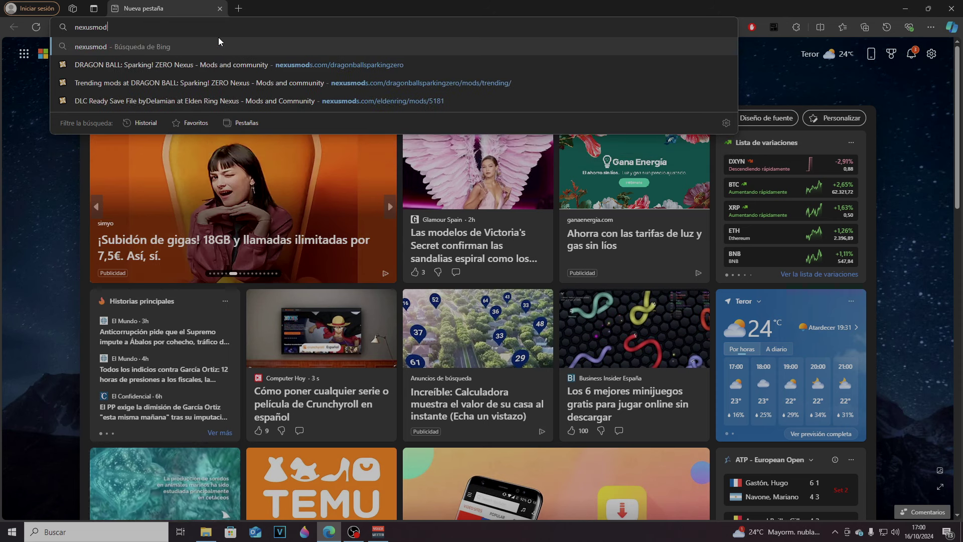
key("BackSpace")
key("BackSpace")
key("BackSpace")
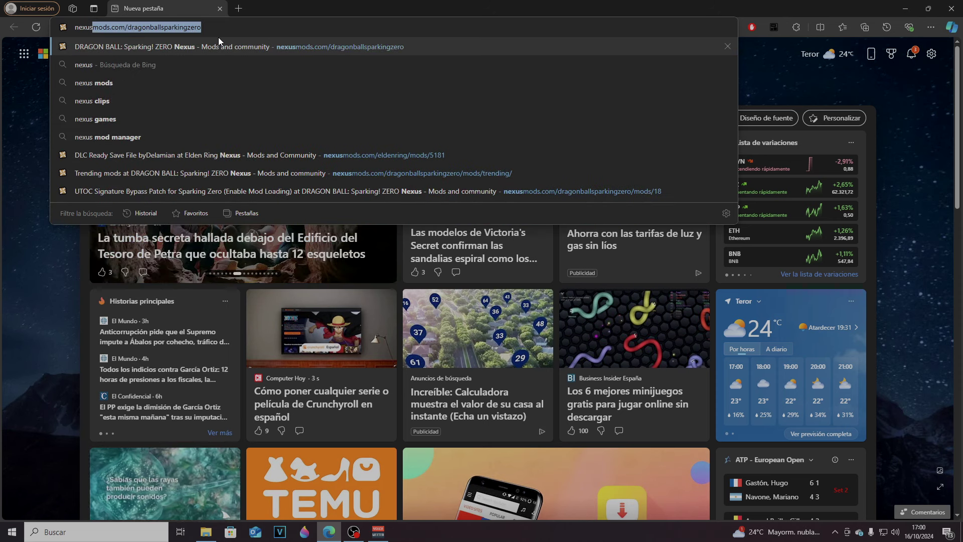
type("tgc")
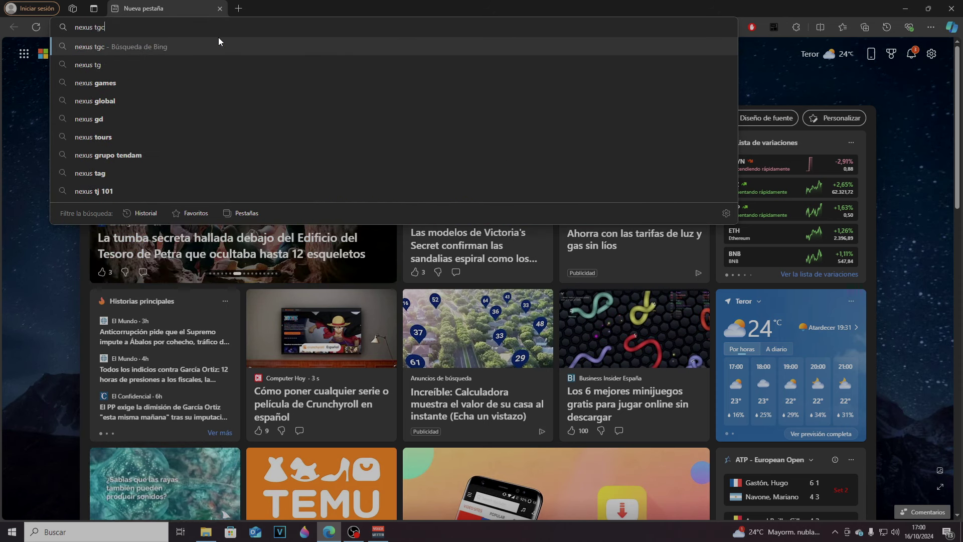
type(" card")
key("Return")
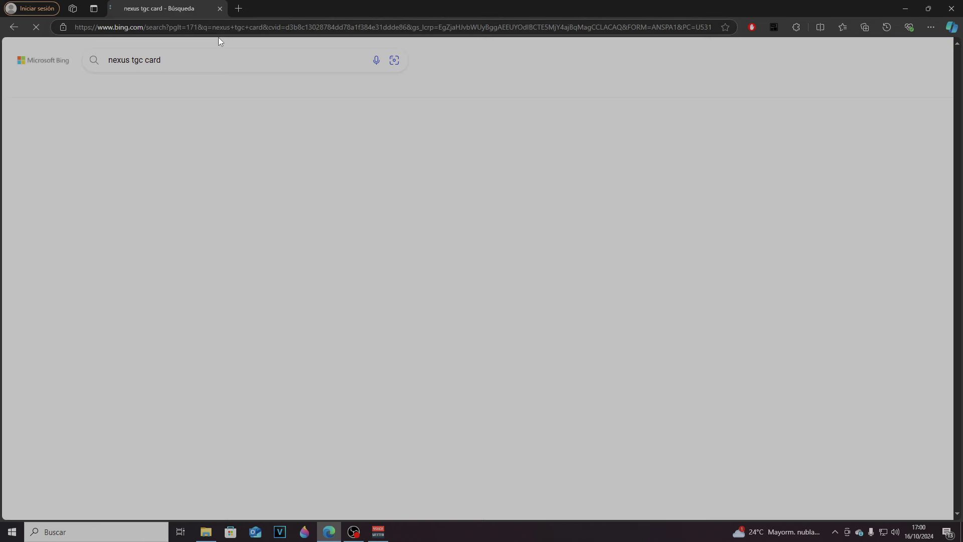
Open the TCG Card Shop Simulator section on Nexus Mods and go from its hot mods to the PokeMod - The Pokemon TCG page
left_click(242, 153)
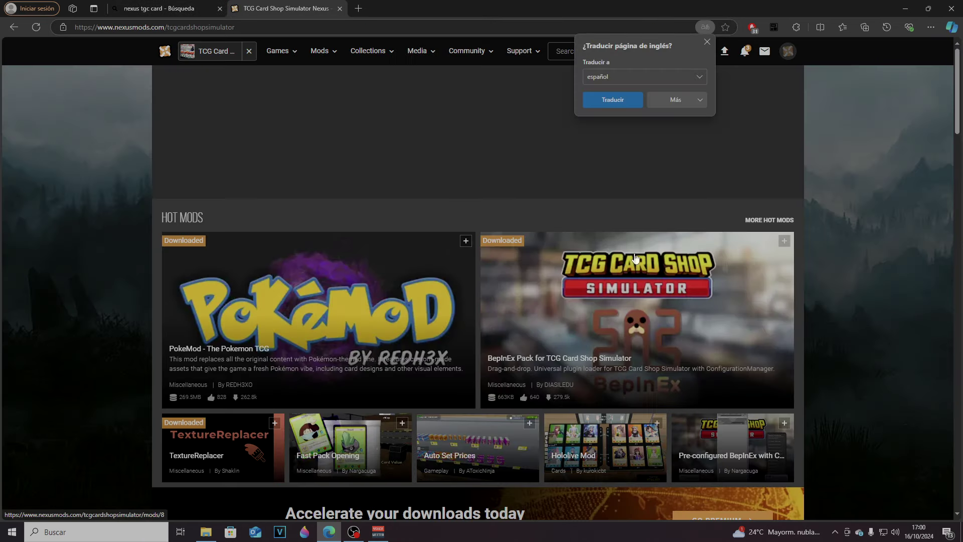
left_click(774, 225)
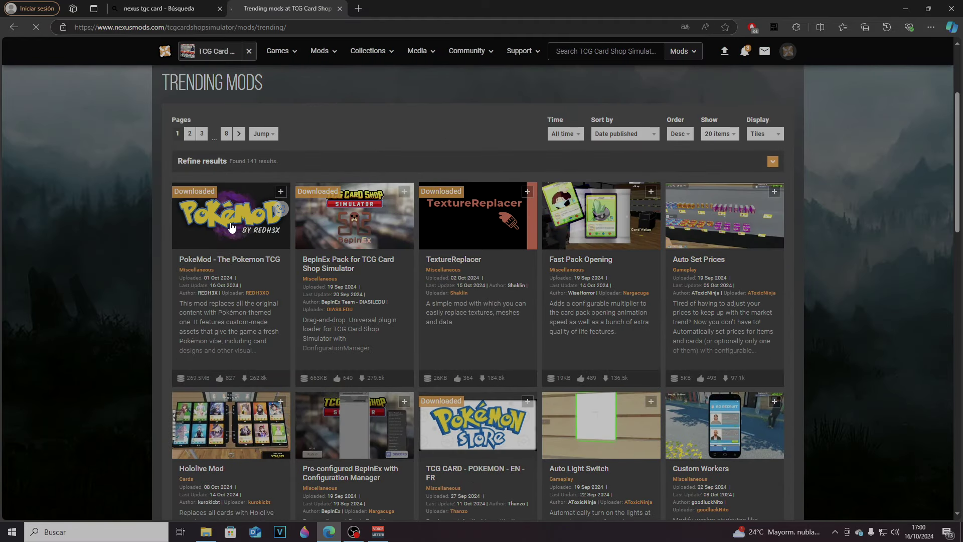
left_click(231, 227)
scroll(351, 251, "down", 6)
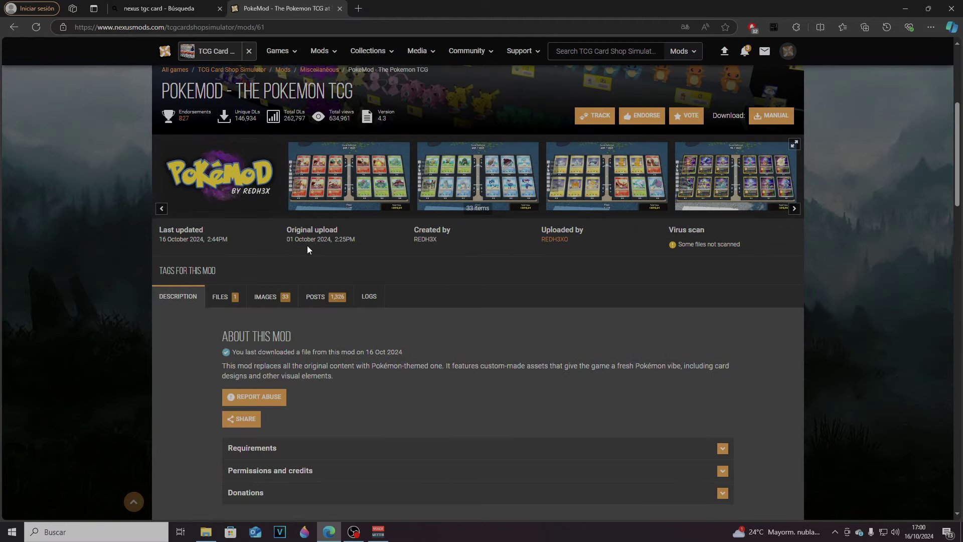
Request the manual download of PokeMod - The Pokemon TCG v4.3 and open the required TextureReplacer mod from its requirements
left_click(220, 196)
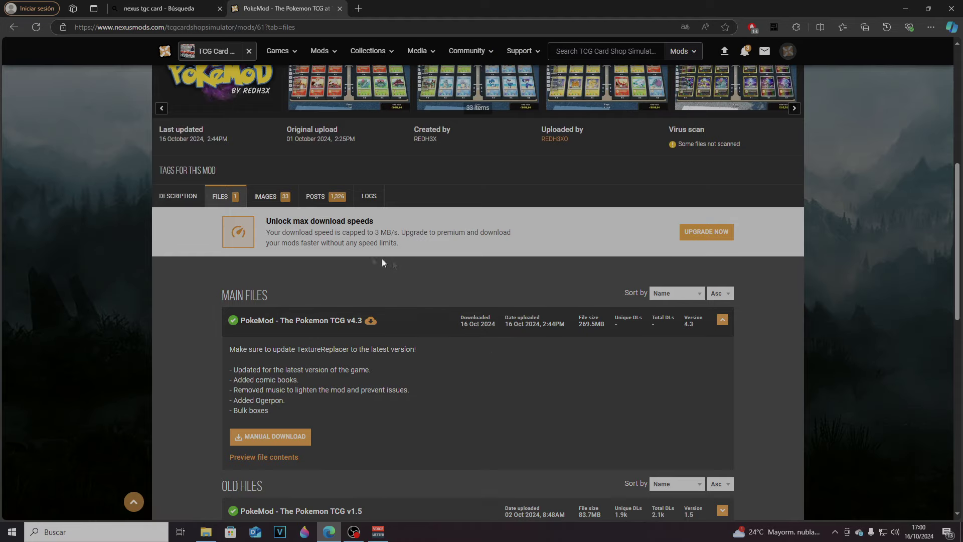
scroll(357, 273, "down", 3)
left_click(289, 286)
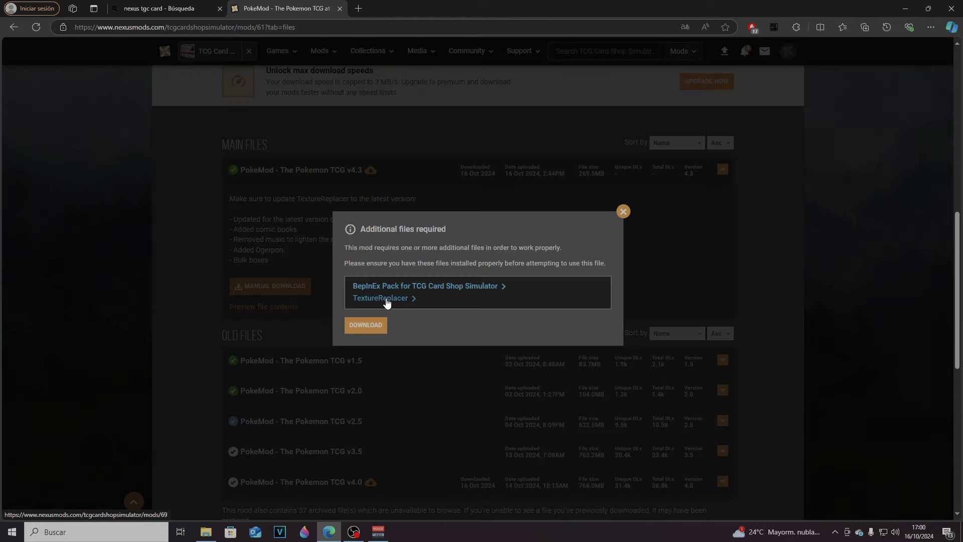
left_click(387, 299)
Download the TextureReplacer 1.0.3 main file manually, using the free slow download
scroll(450, 323, "down", 5)
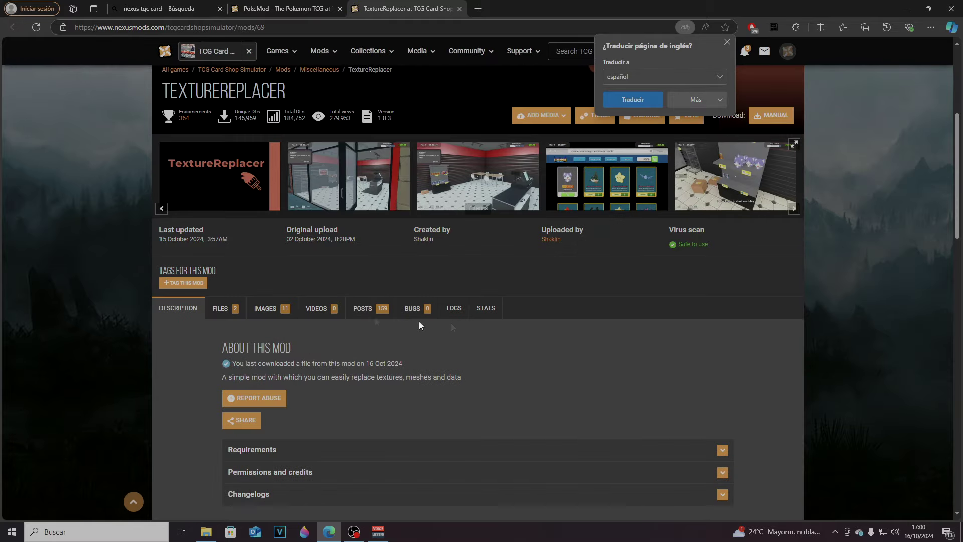
left_click(230, 308)
scroll(533, 270, "down", 5)
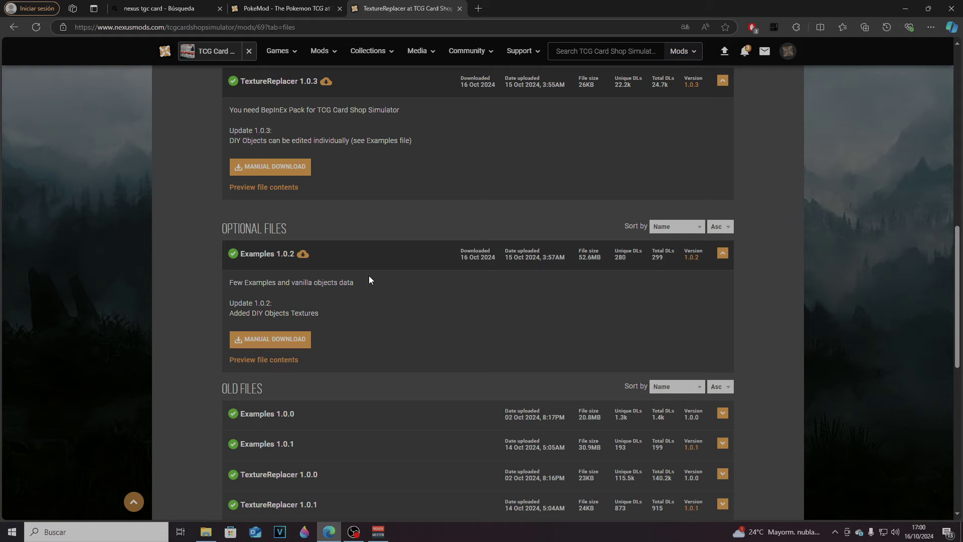
left_click(305, 172)
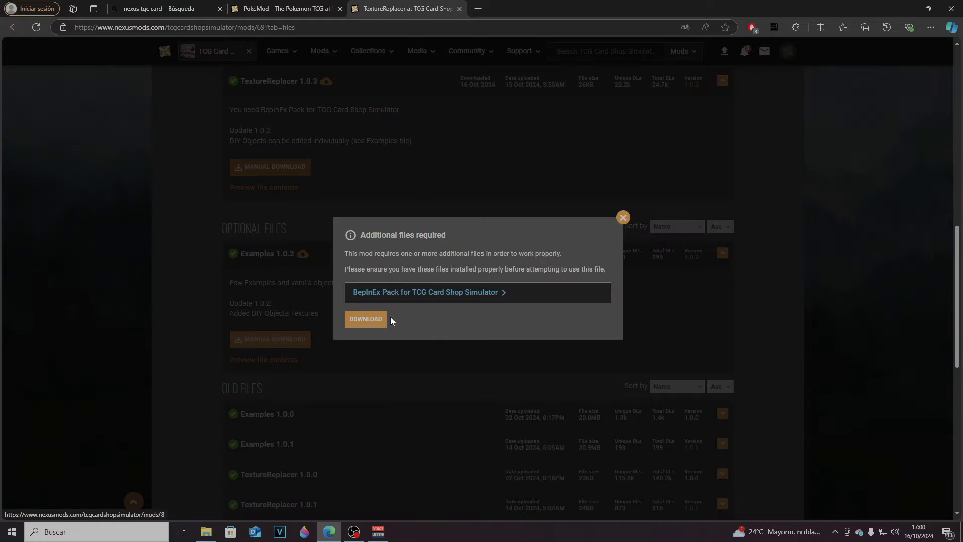
left_click(378, 326)
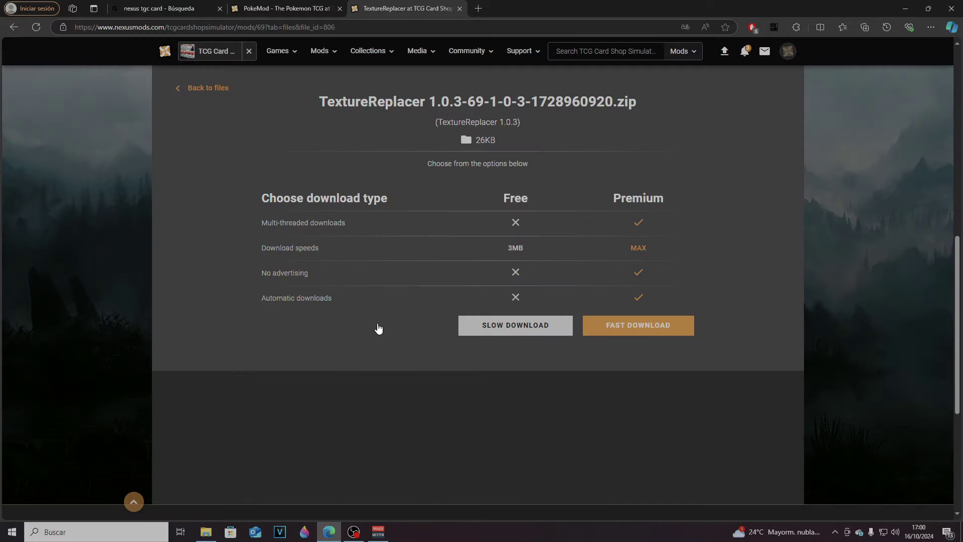
left_click(538, 333)
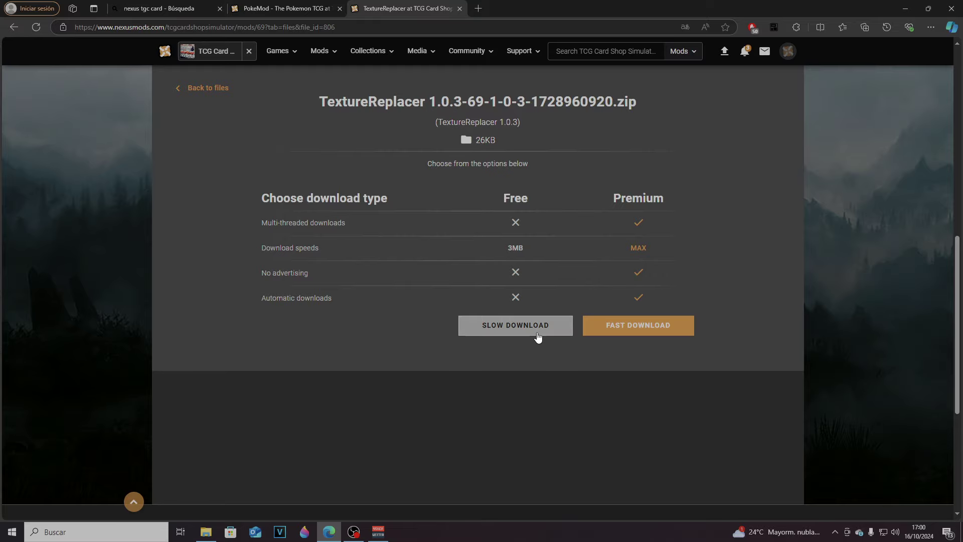
Open the downloaded TextureReplacer 1.0.3 archive, dismiss the licence notice and move its window clear of the mod page
scroll(586, 314, "up", 4)
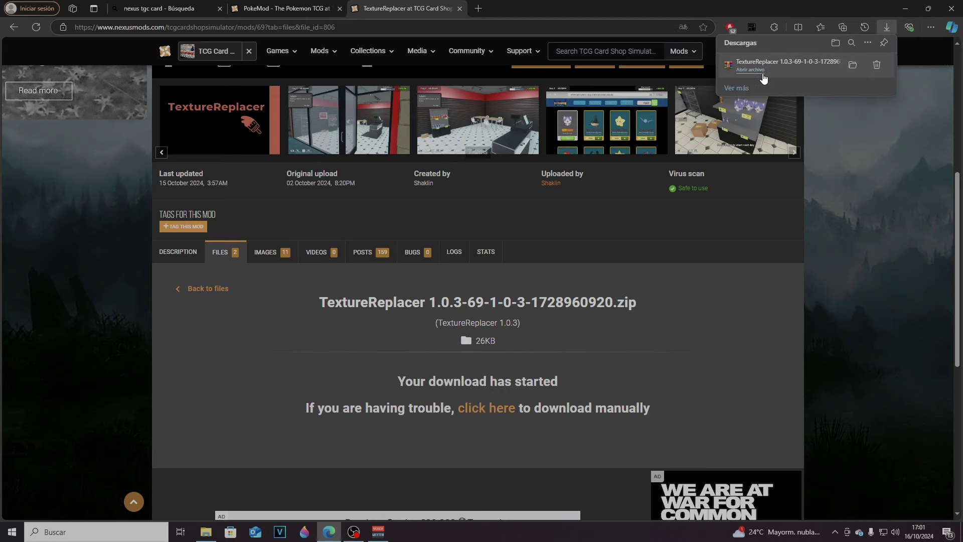
left_click(761, 73)
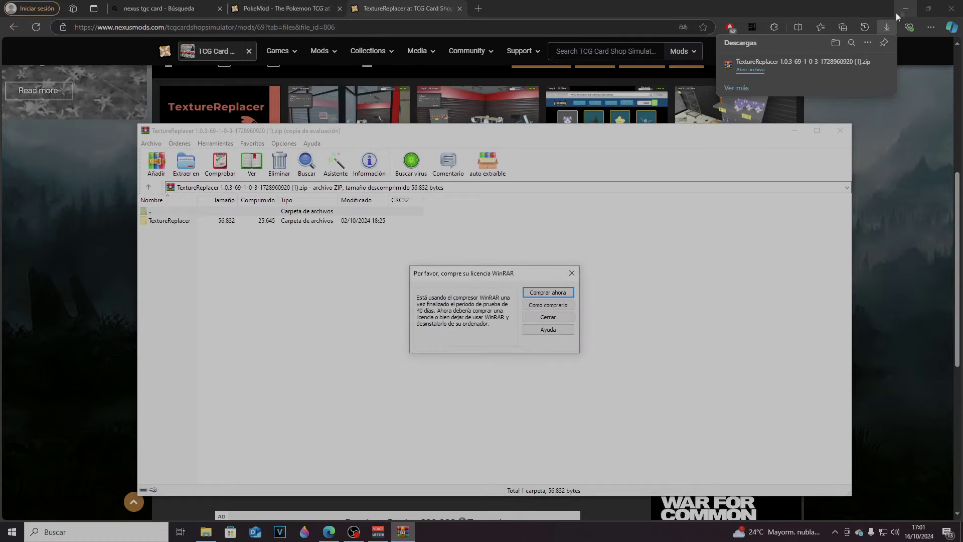
left_click(571, 273)
left_click_drag(549, 131, 861, 245)
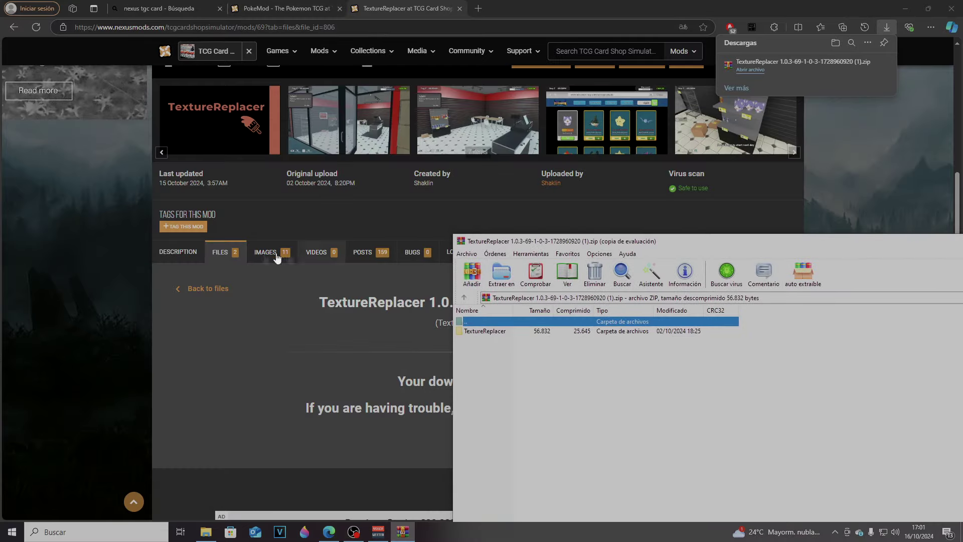
Look over the TextureReplacer mod's description and return to its file list
left_click(181, 253)
scroll(295, 288, "down", 3)
scroll(272, 231, "up", 3)
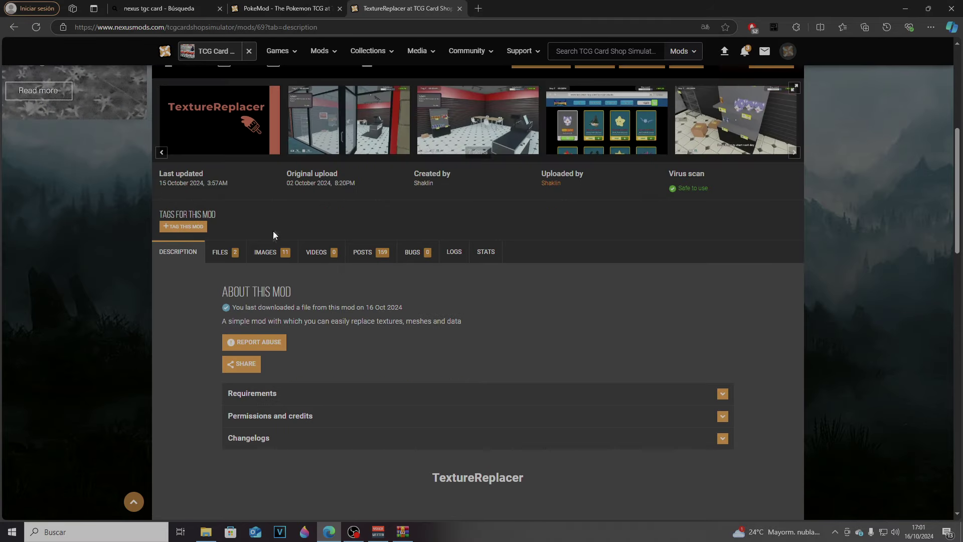
scroll(314, 263, "up", 1)
left_click(219, 302)
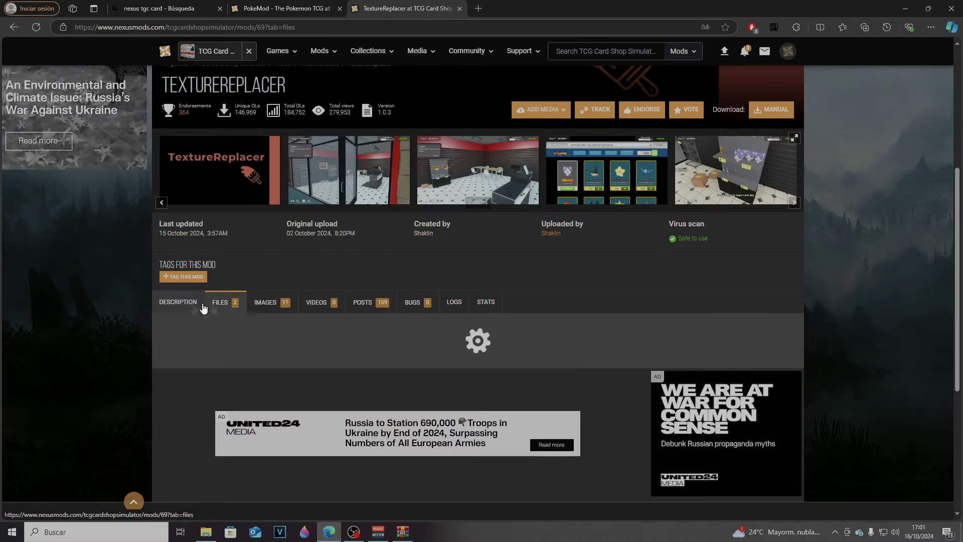
Check the installation folder in the TextureReplacer description and copy the archive's TextureReplacer folder into the game's BepInEx\plugins folder
key("alt+Left")
scroll(446, 346, "down", 10)
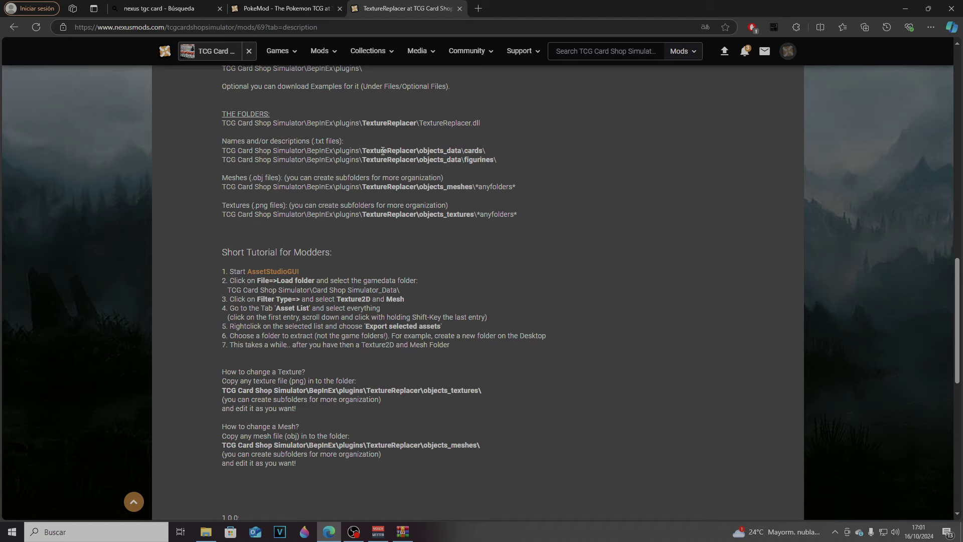
left_click(905, 8)
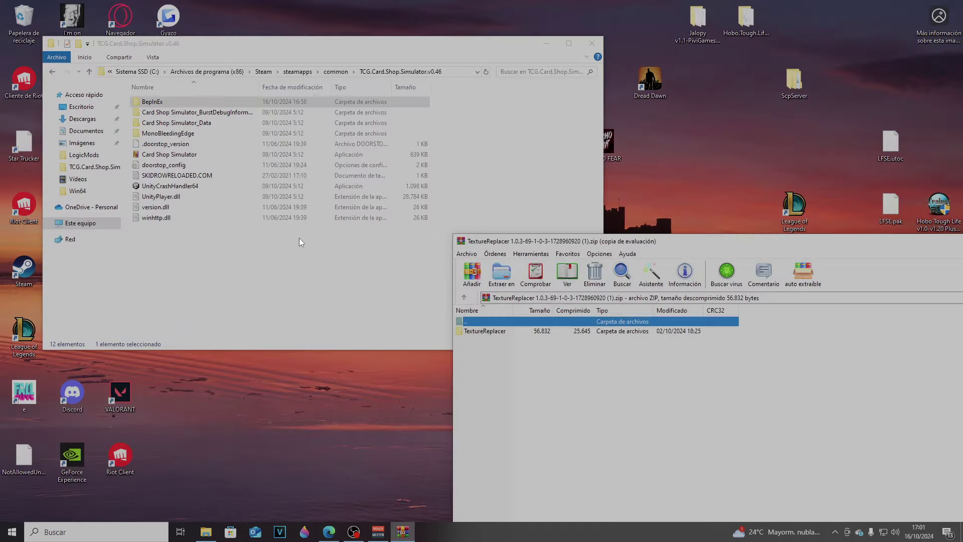
left_click(183, 99)
double_click(182, 100)
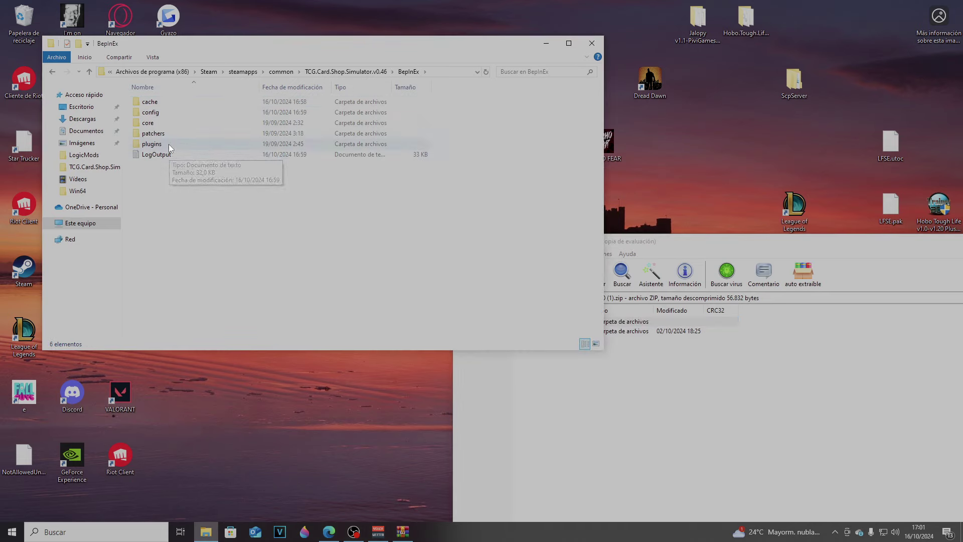
double_click(168, 145)
left_click(649, 361)
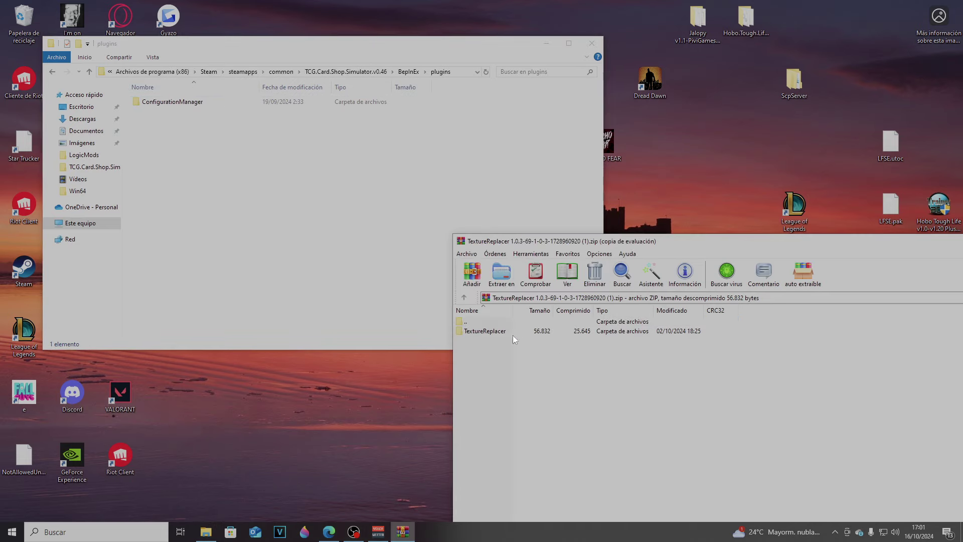
left_click_drag(485, 332, 198, 182)
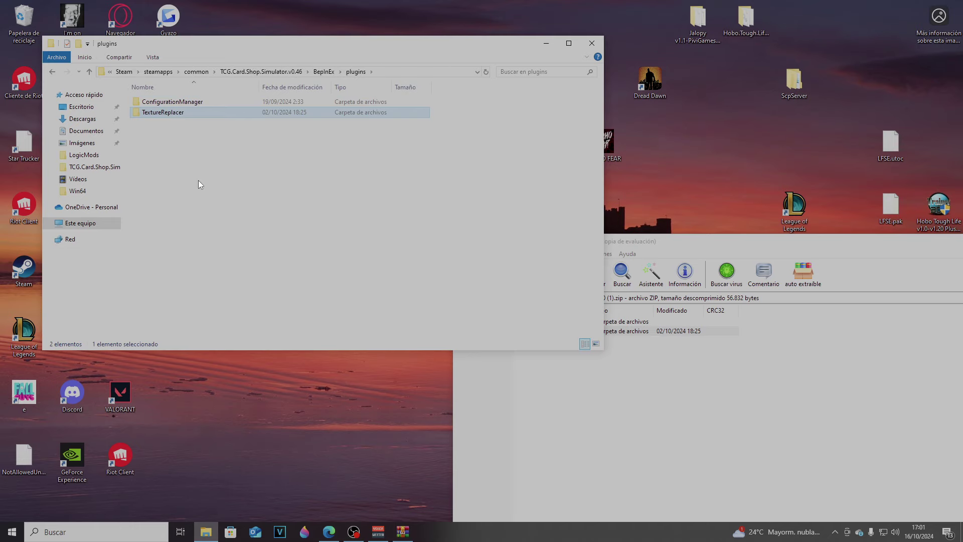
Close the TextureReplacer archive and go back to the BepInEx folder
left_click(722, 386)
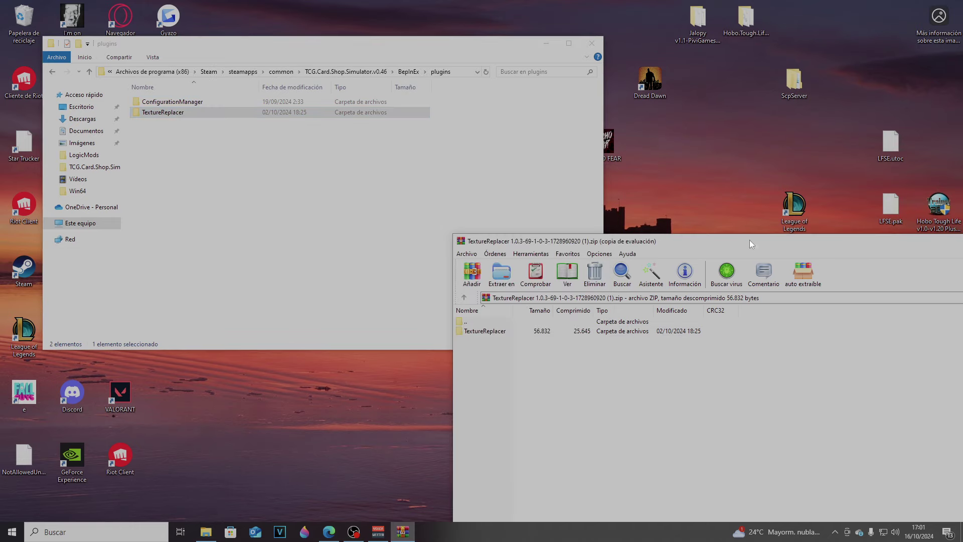
left_click_drag(751, 245, 318, 216)
left_click(724, 213)
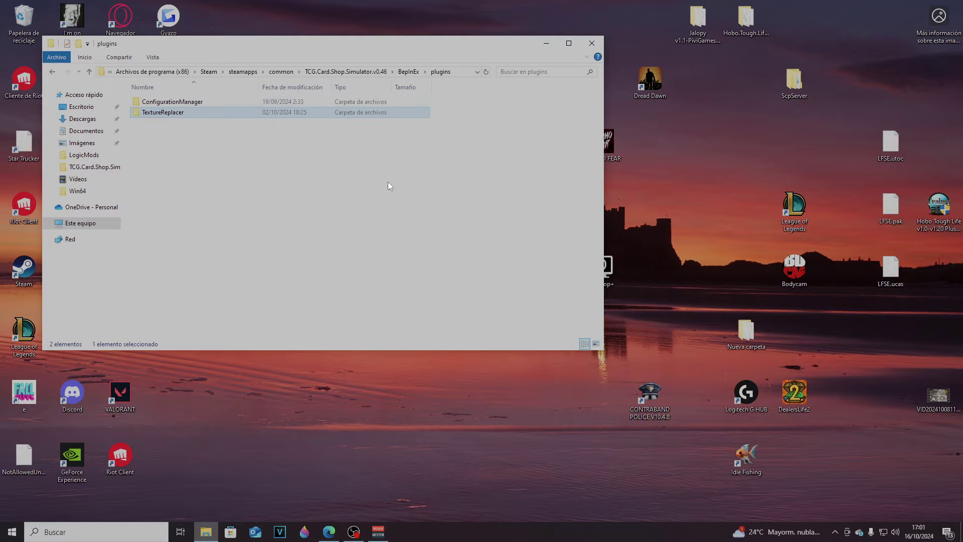
left_click(55, 71)
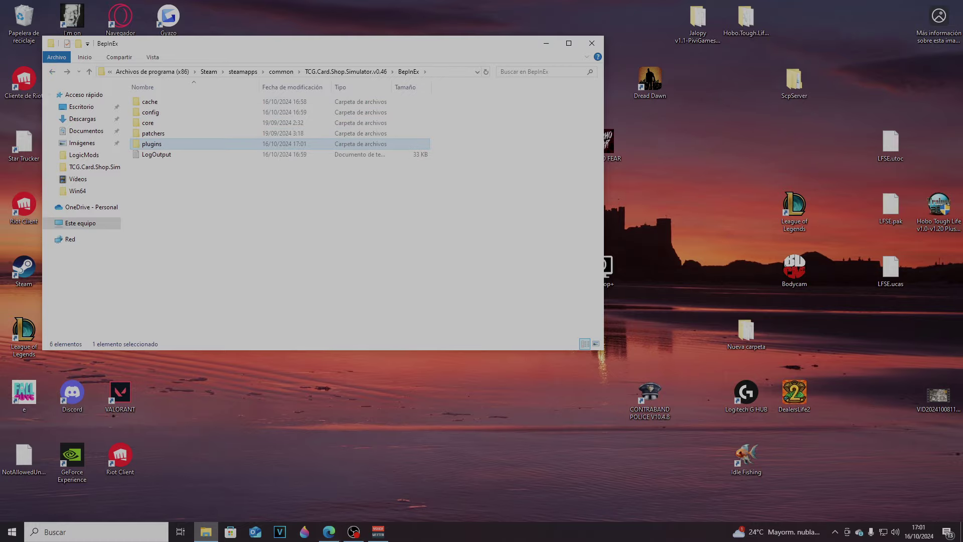
Switch to Microsoft Edge and look through its list of recent downloads
left_click(329, 531)
scroll(592, 337, "up", 15)
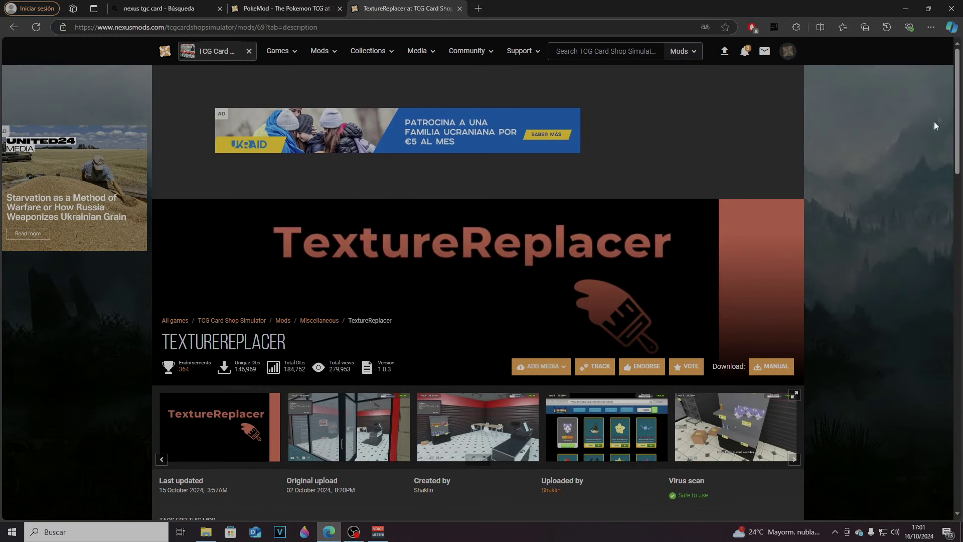
left_click(929, 27)
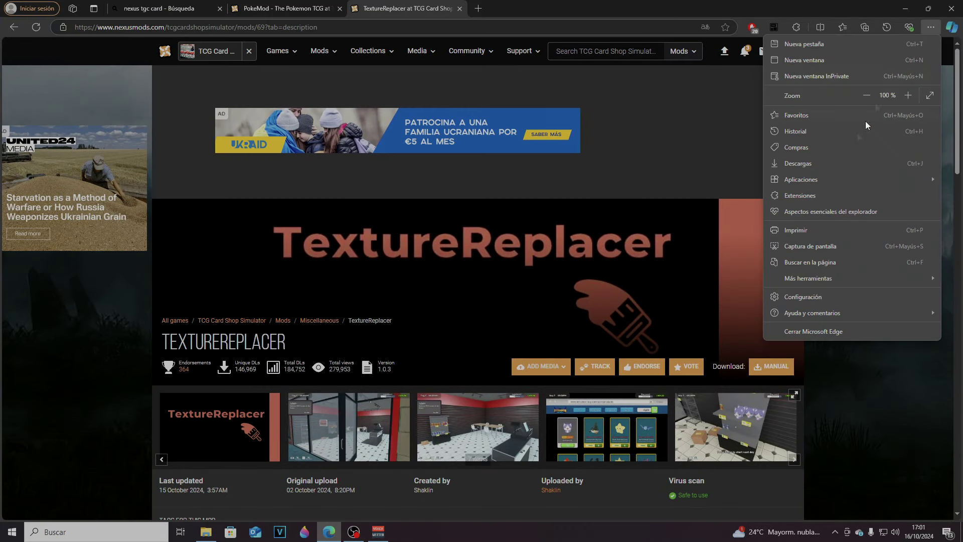
left_click(835, 163)
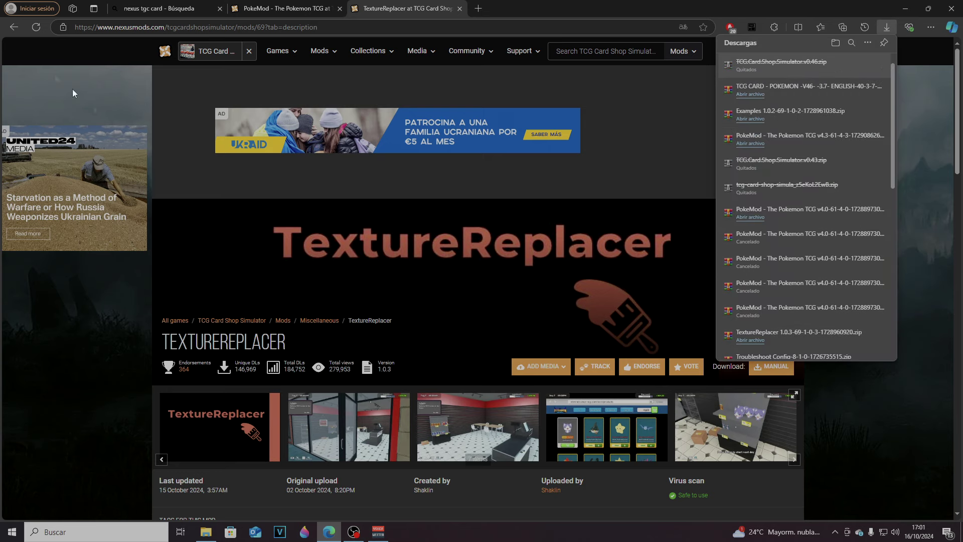
Request the manual download of the TCG CARD - POKEMON -V46- -3.7- ENGLISH main file and dismiss the required-files notice
key("alt+Left")
scroll(351, 311, "up", 6)
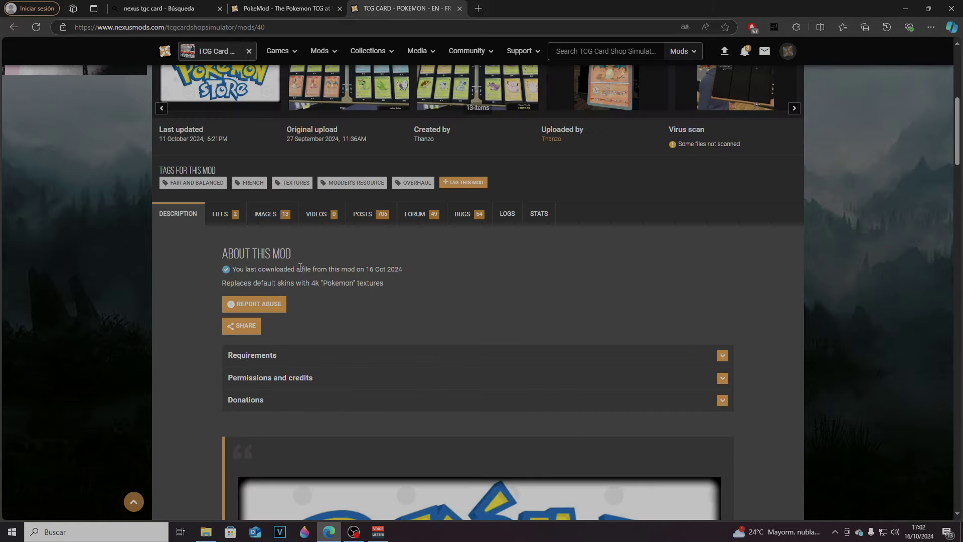
left_click(221, 215)
scroll(392, 306, "down", 3)
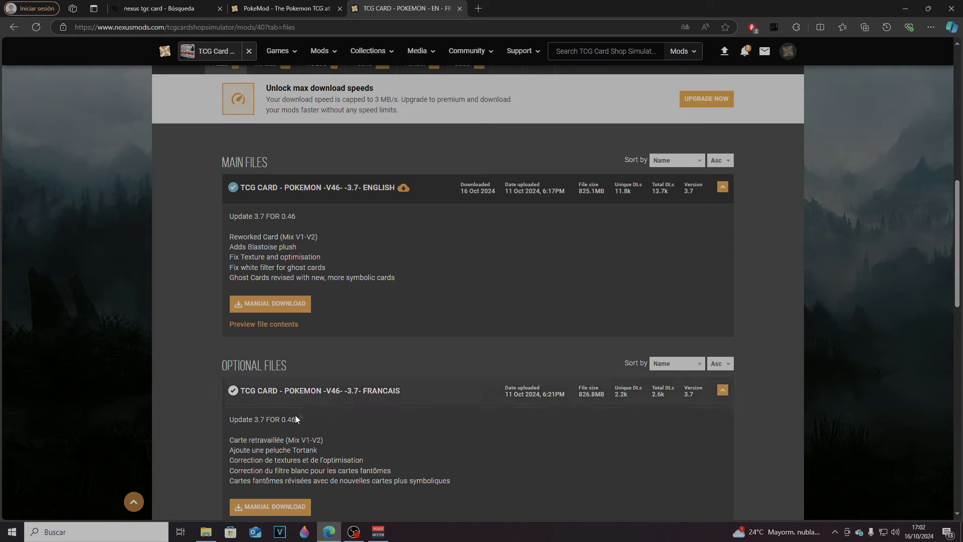
left_click(291, 307)
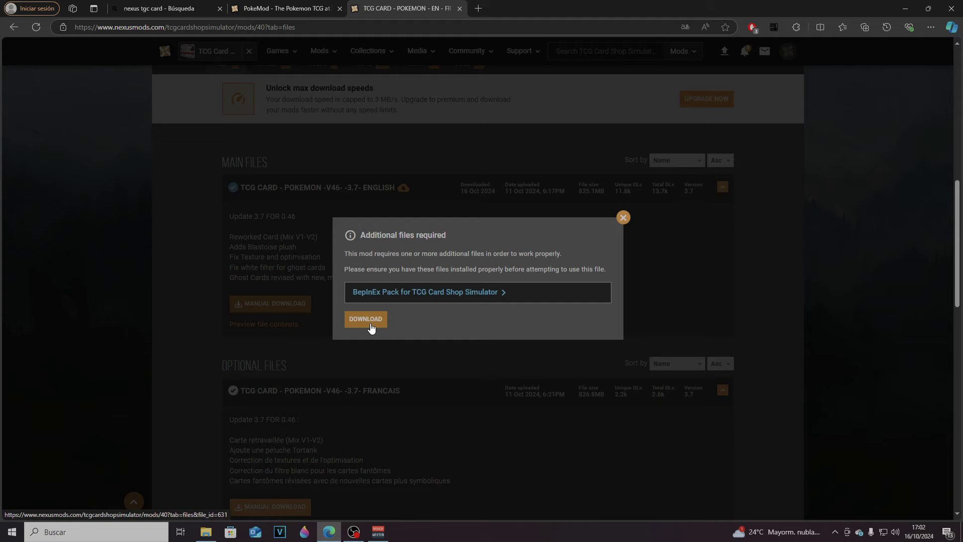
left_click(622, 216)
Open the already downloaded TCG CARD - POKEMON -V46- -3.7- ENGLISH archive and dismiss the WinRAR licence notice
left_click(928, 29)
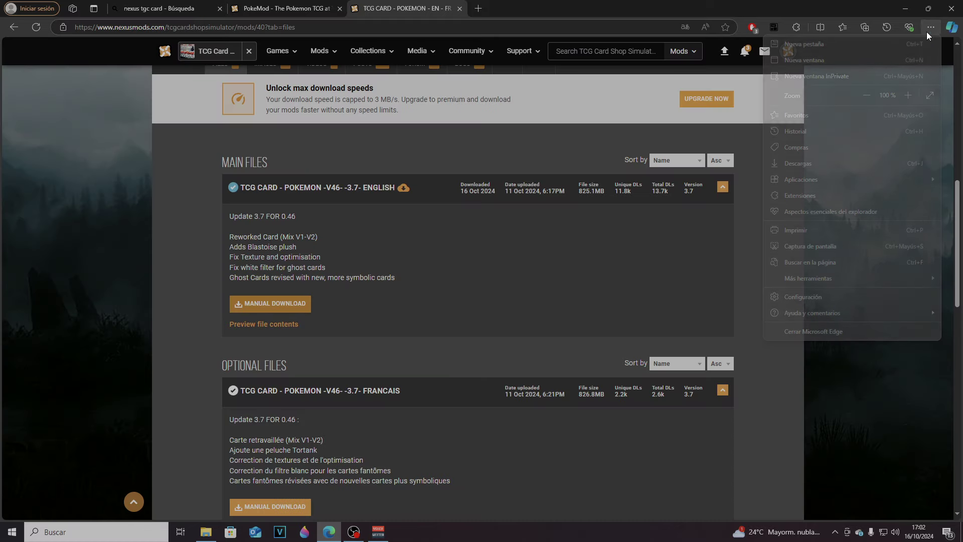
left_click(825, 164)
left_click(752, 88)
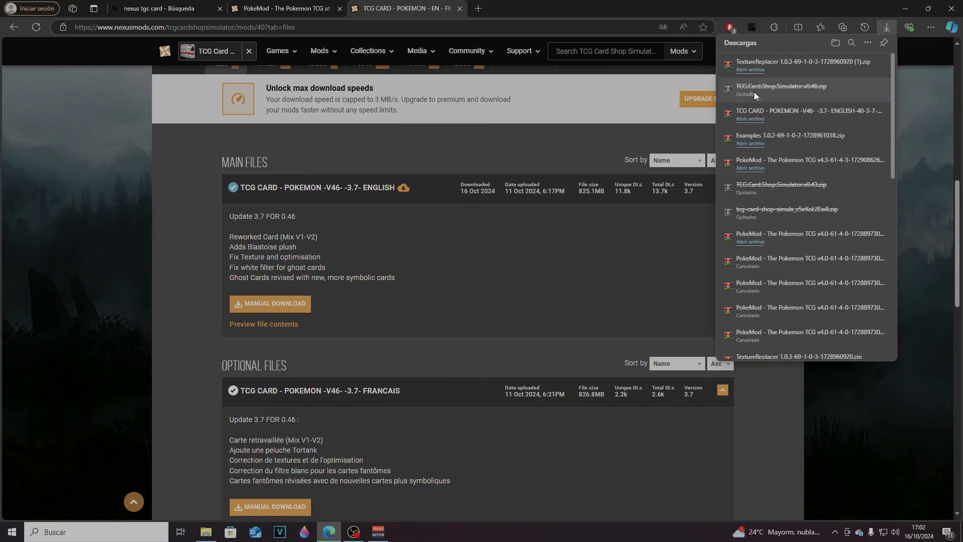
left_click(796, 123)
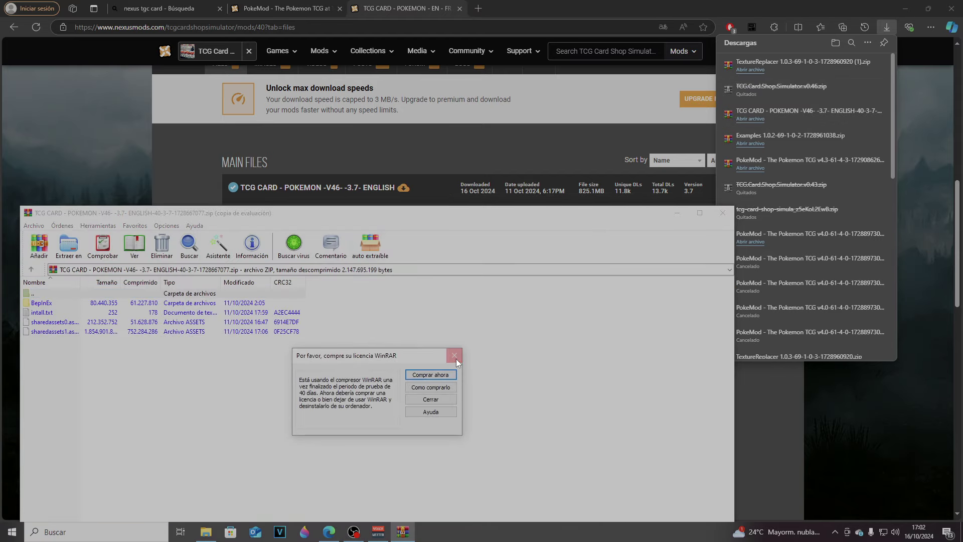
left_click(457, 352)
Arrange the archive beside the BepInEx folder and copy its BepInEx folder, intall.txt and both sharedassets files into that folder
left_click(905, 8)
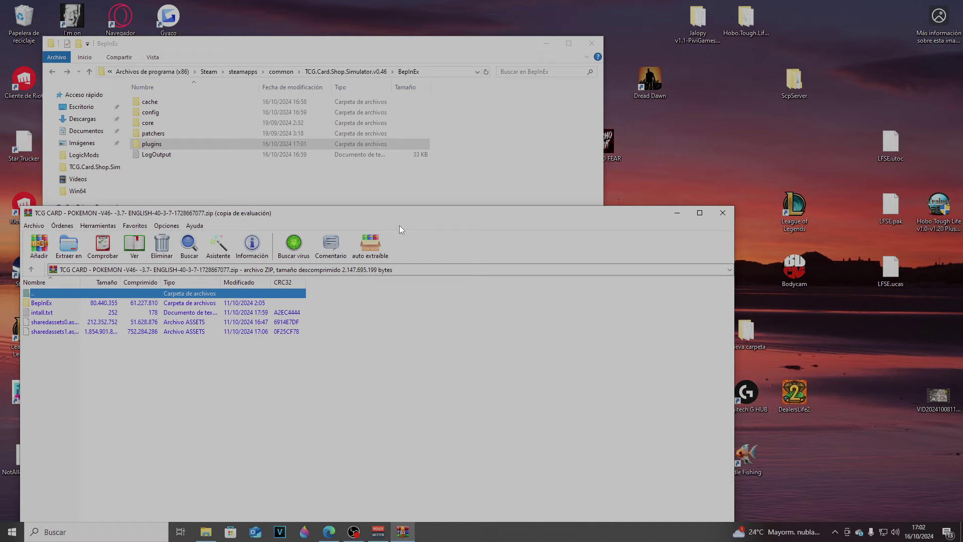
left_click_drag(515, 214, 962, 210)
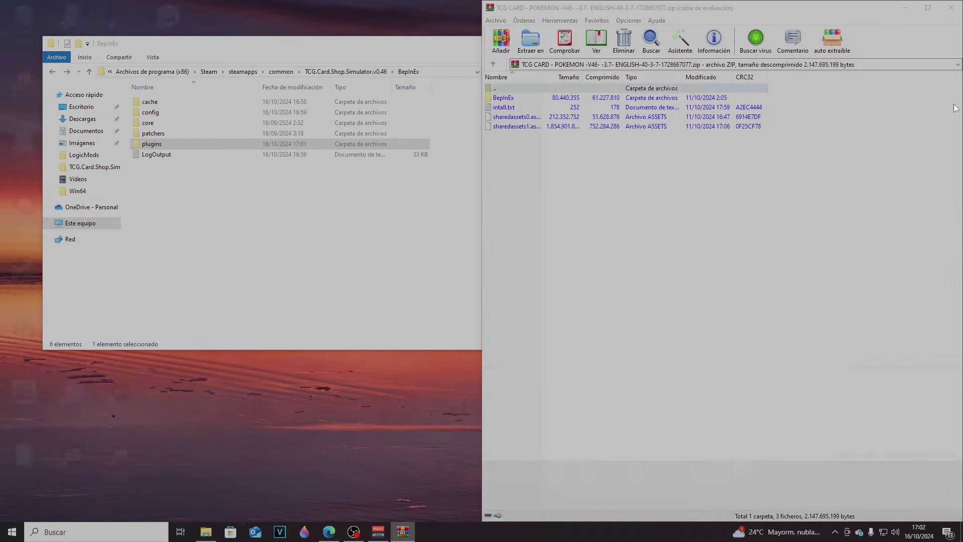
left_click(395, 207)
left_click_drag(666, 193, 200, 219)
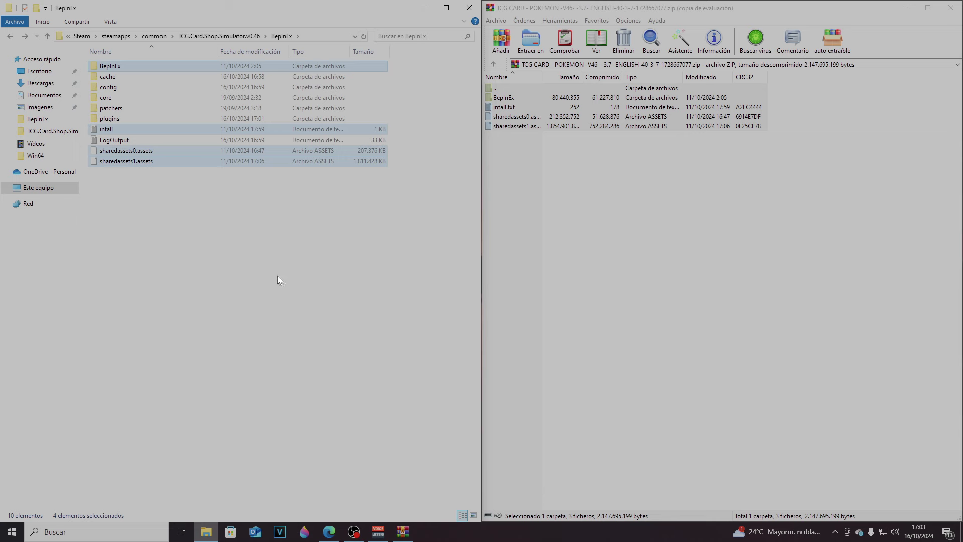
left_click(214, 221)
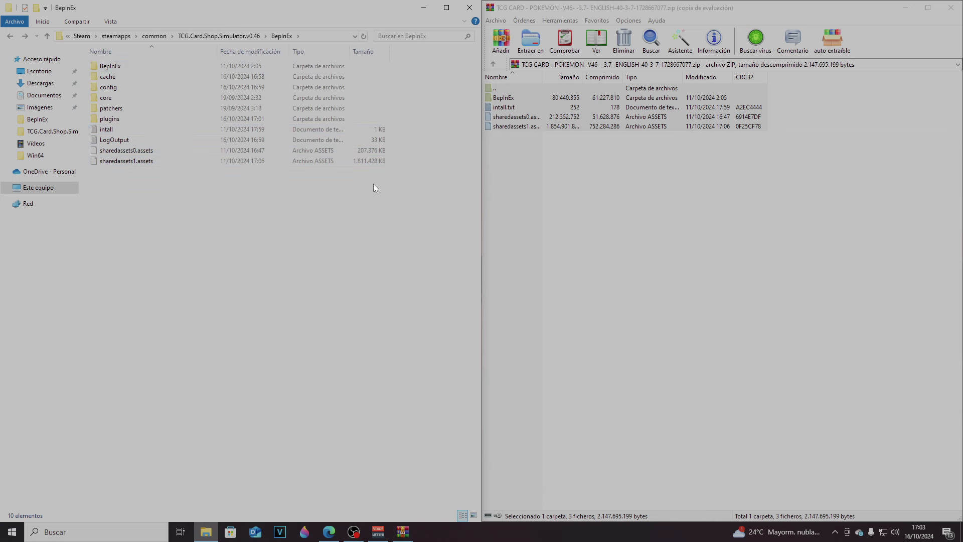
Close the Pokémon card archive and start Card Shop Simulator from the TCG.Card.Shop.Simulator.v0.46 folder
left_click(951, 8)
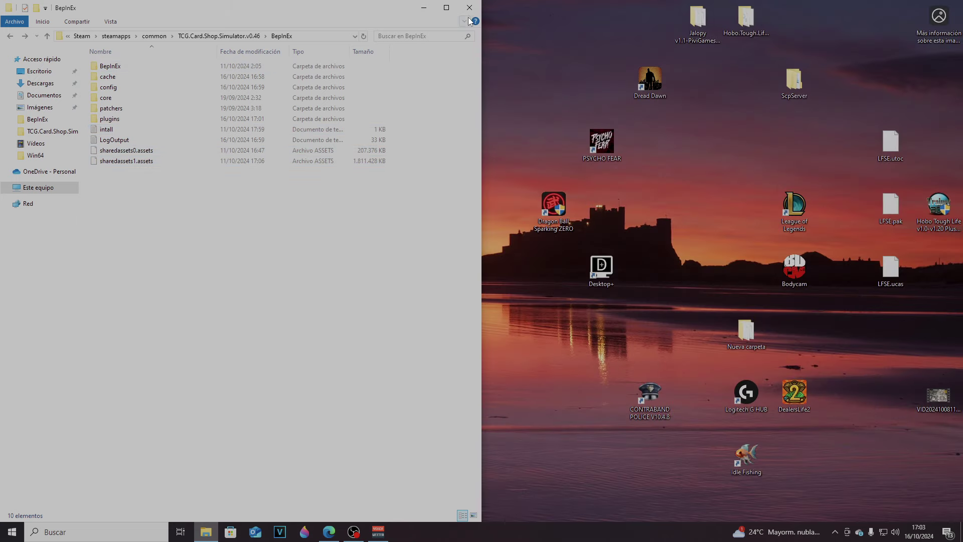
left_click(423, 8)
left_click(206, 532)
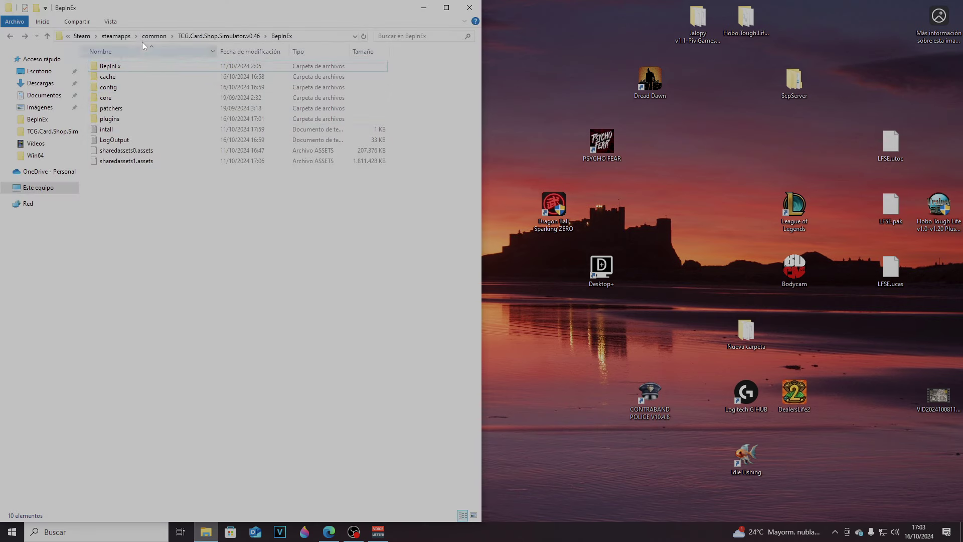
left_click(219, 35)
left_click(128, 120)
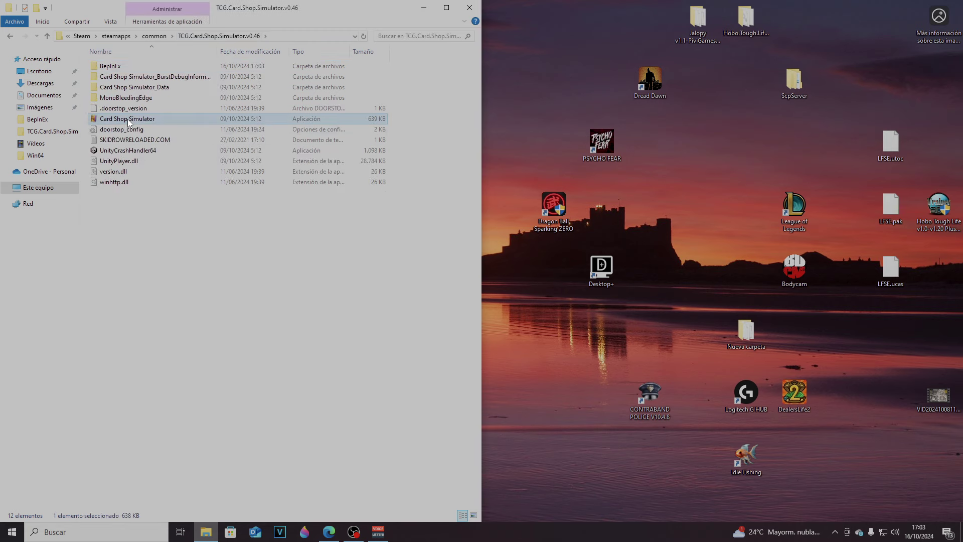
right_click(128, 119)
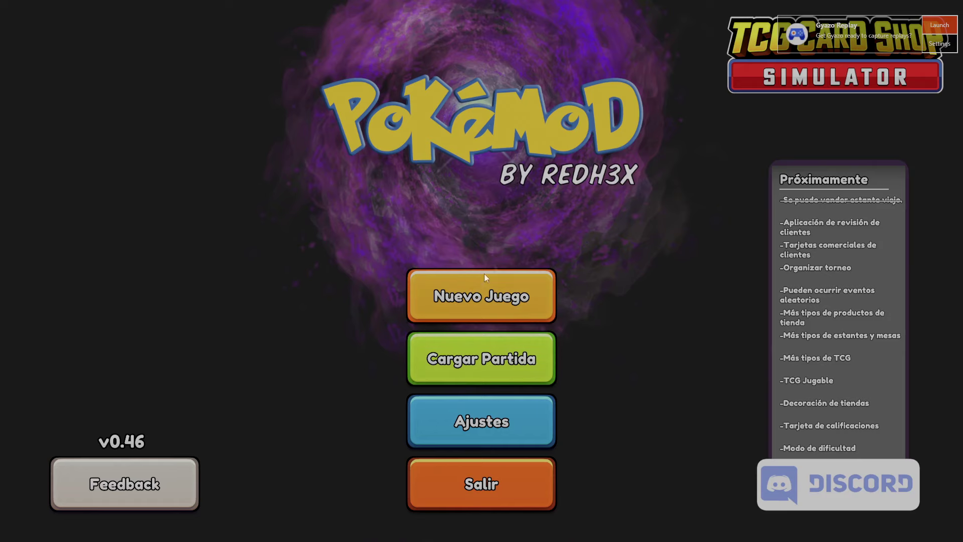
Load a saved game and check the plugin settings for TextureReplacer while it loads, then close them
left_click(473, 378)
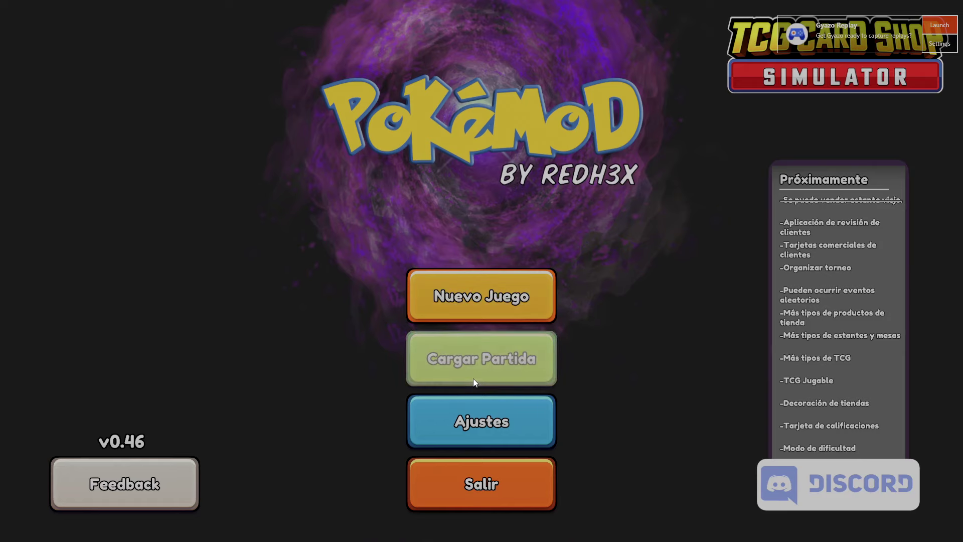
left_click(419, 238)
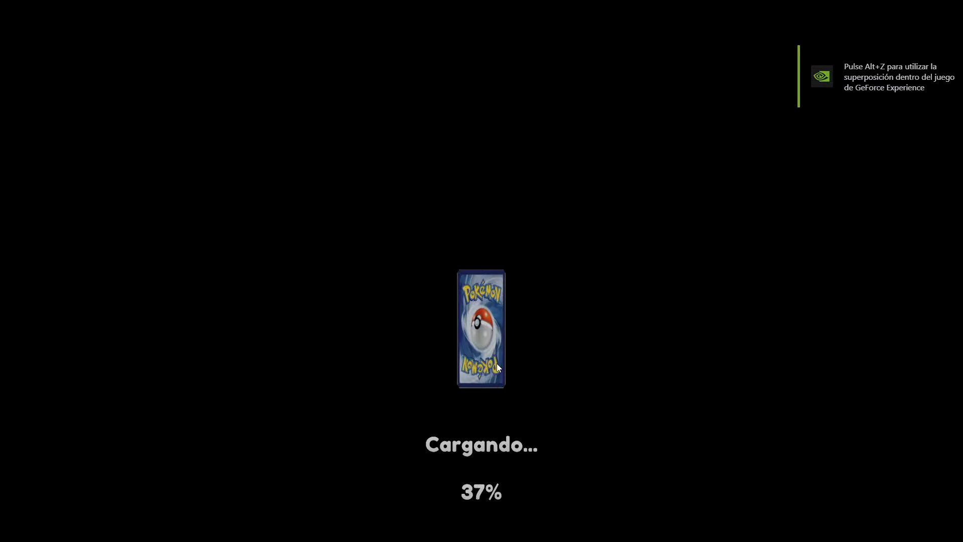
key("F1")
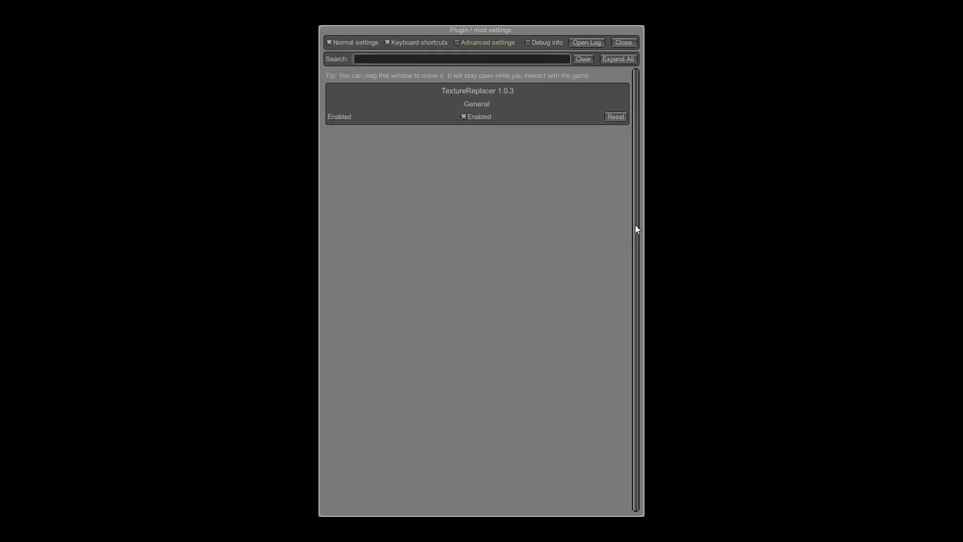
left_click(624, 42)
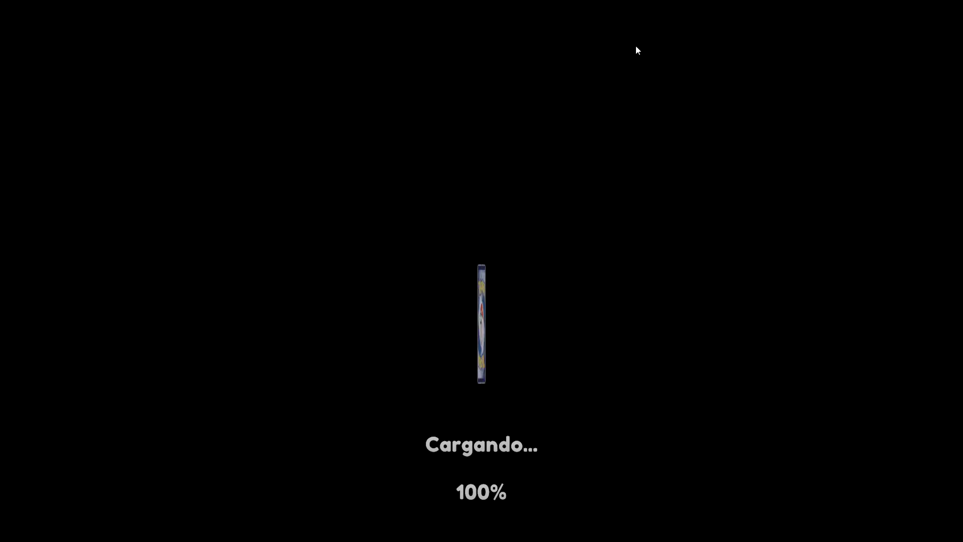
Walk into the shop to inspect the Pokémon textures, then view and close the upcoming game event page at a play table
key("w")
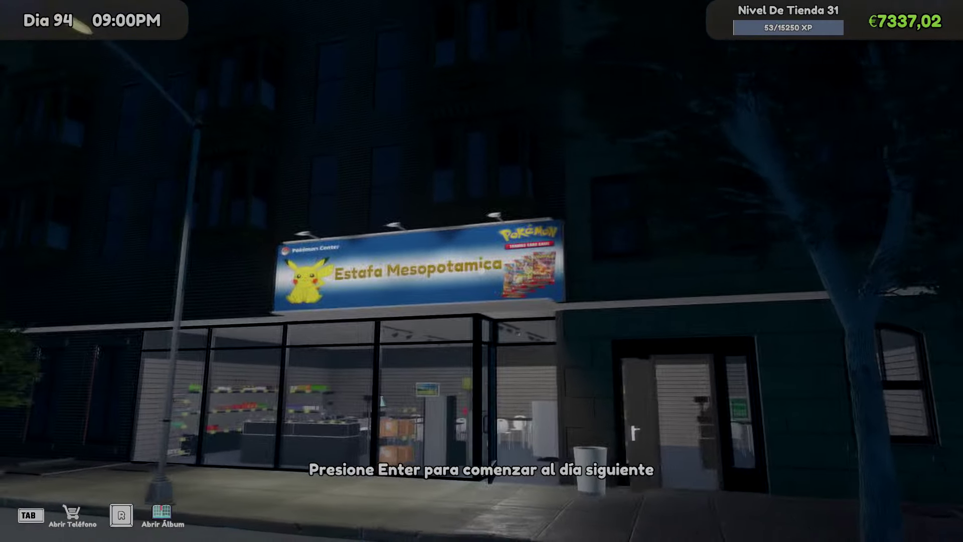
key("w")
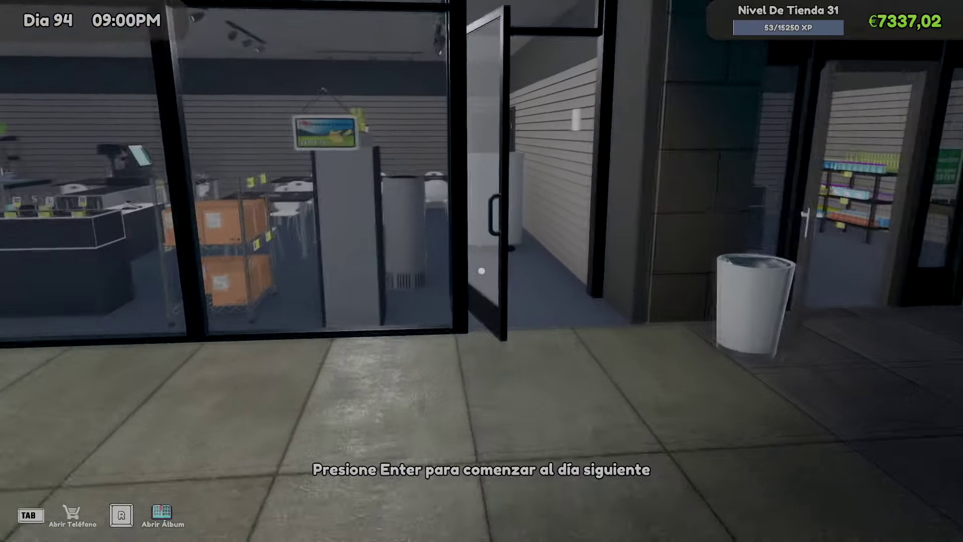
key("w")
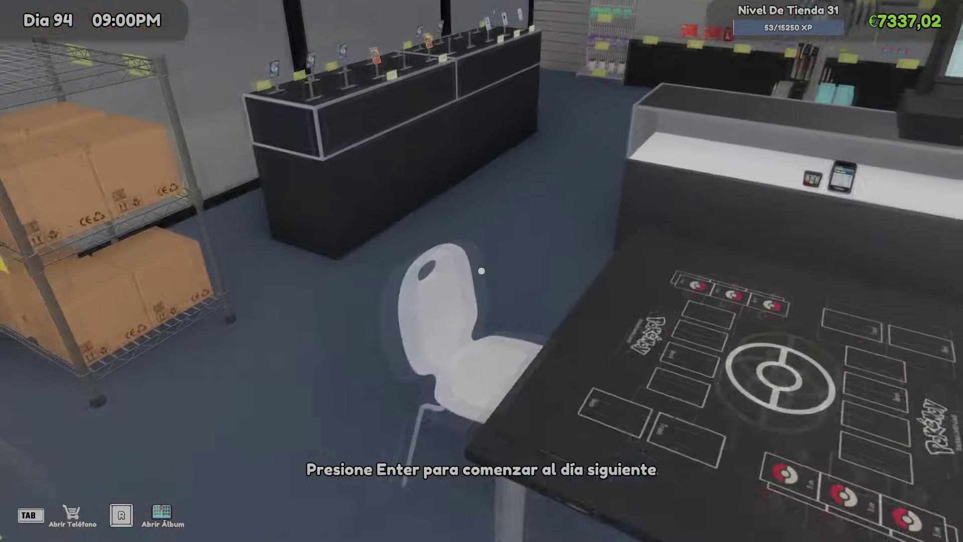
key("s")
left_click(481, 271)
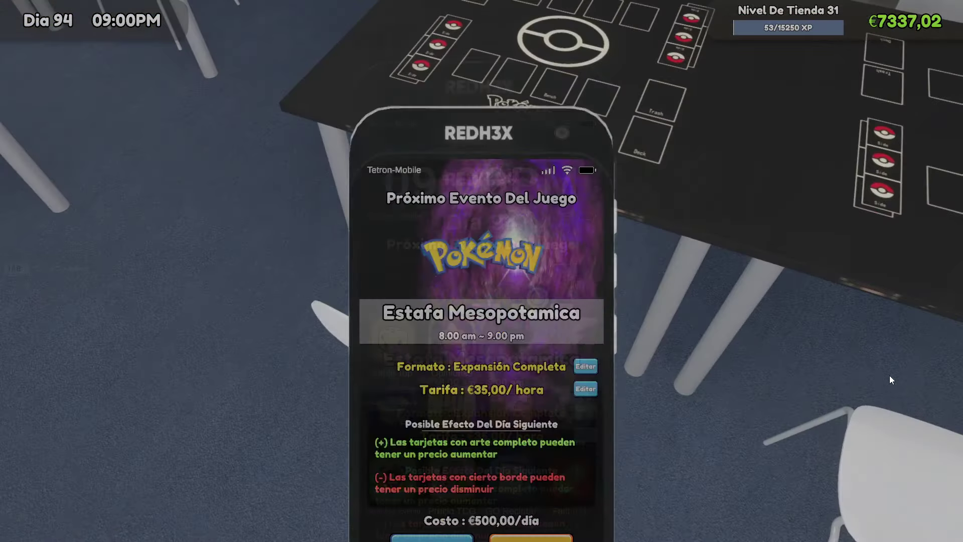
key("Escape")
Look over the Pokémon play mat up close and bring up the upcoming game event page again
key("w")
key("s")
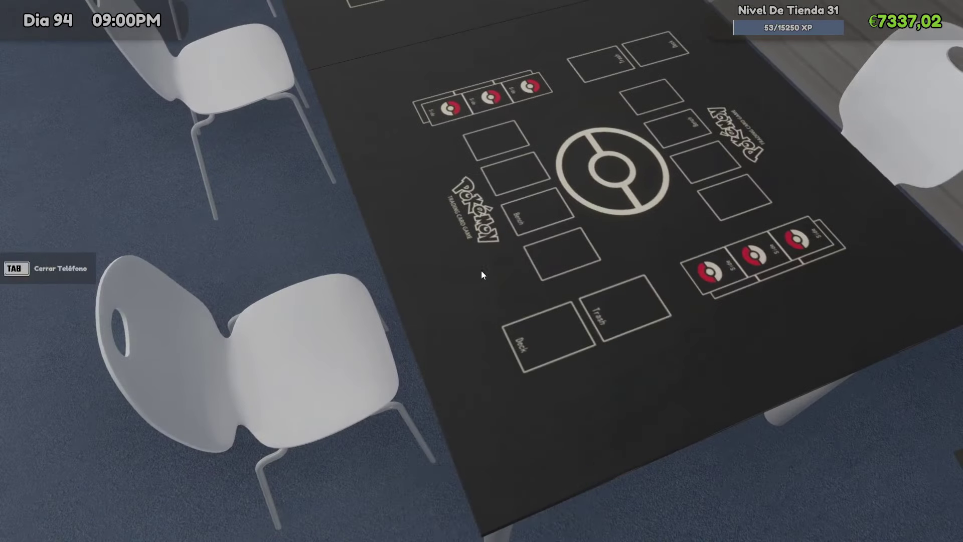
left_click(481, 270)
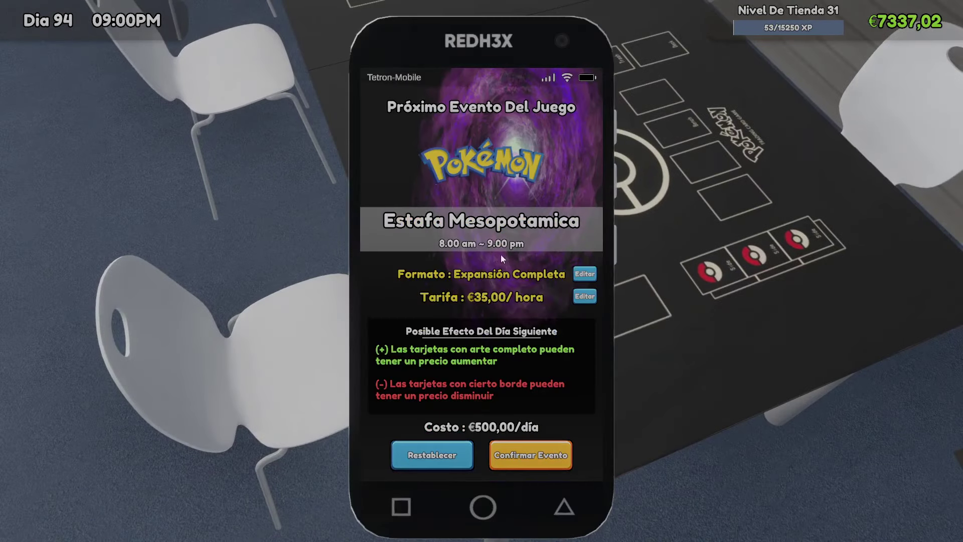
Browse the event game formats, including Holo Cielo and Estrella Dorada, then leave the phone without selecting a different format
left_click(577, 277)
left_click(727, 271)
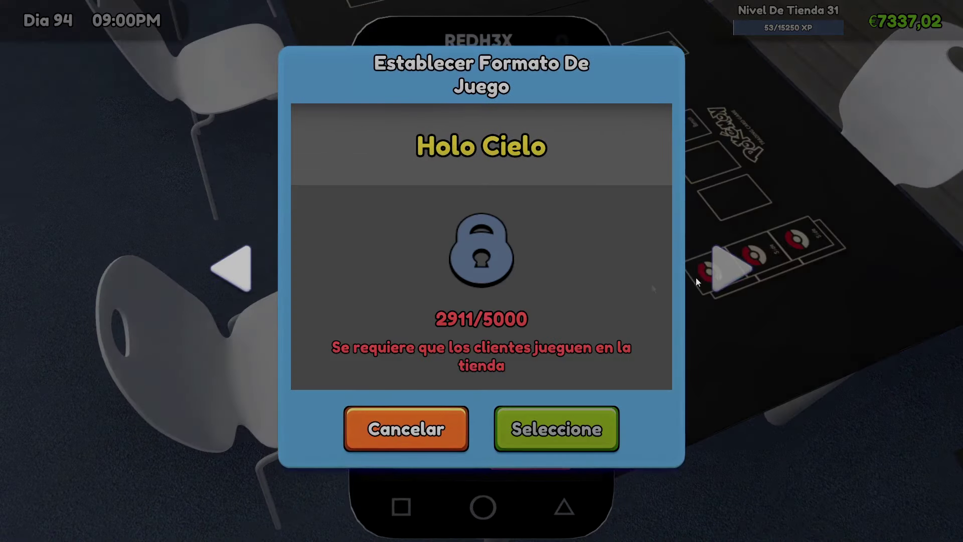
left_click(233, 279)
left_click(232, 279)
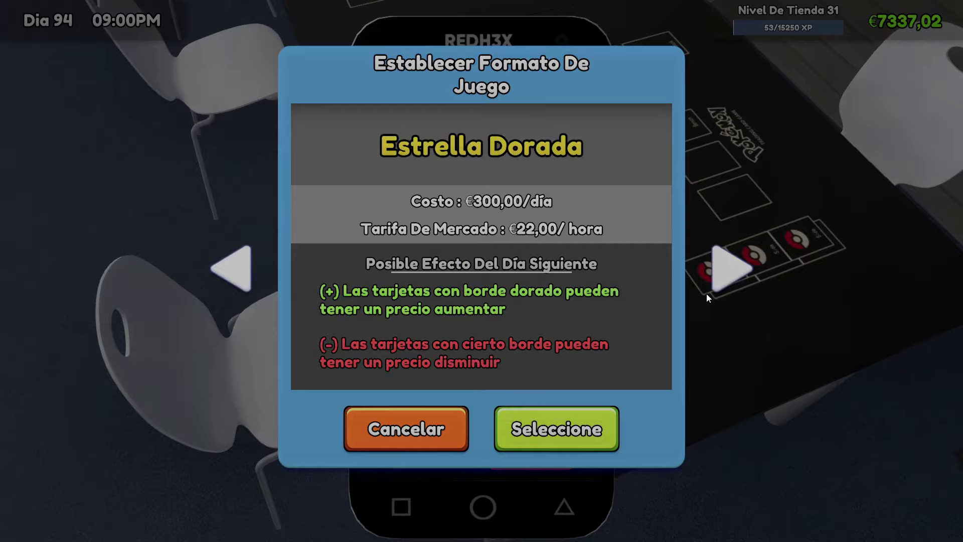
key("Escape")
key("Escape")
key("Escape")
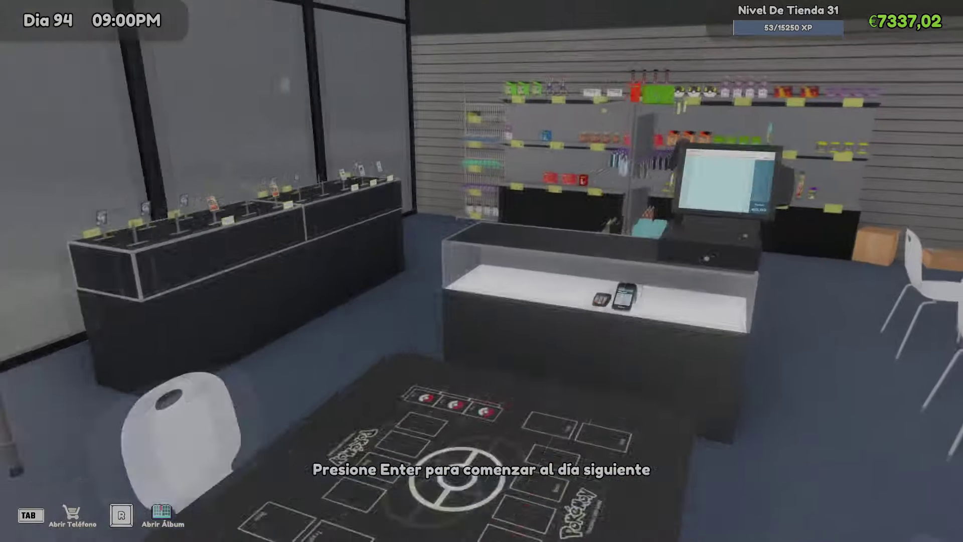
Walk to the shelves, inspect the Pokémon boxes, deck boxes and ball cases, and take an Obsidian Flames pack
key("w")
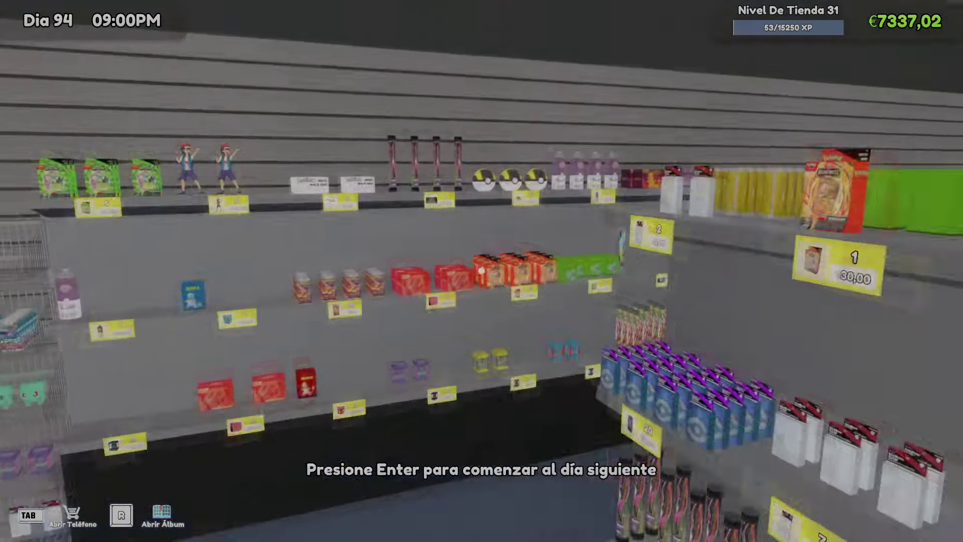
key("w")
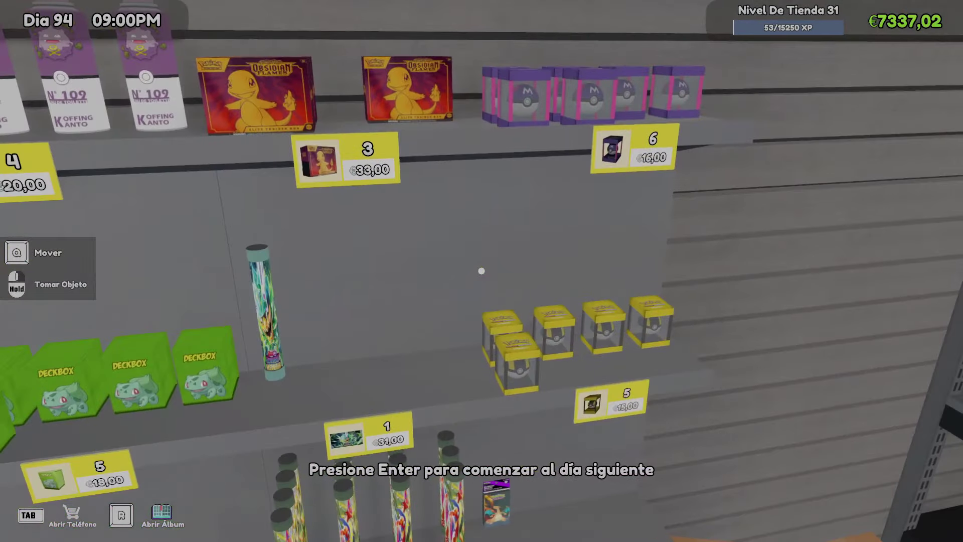
key("s")
key("w")
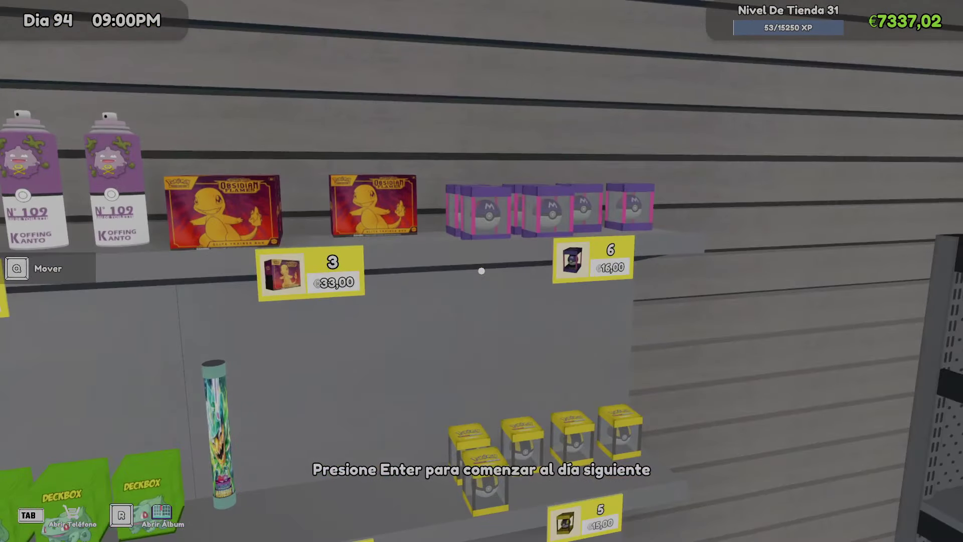
key("w")
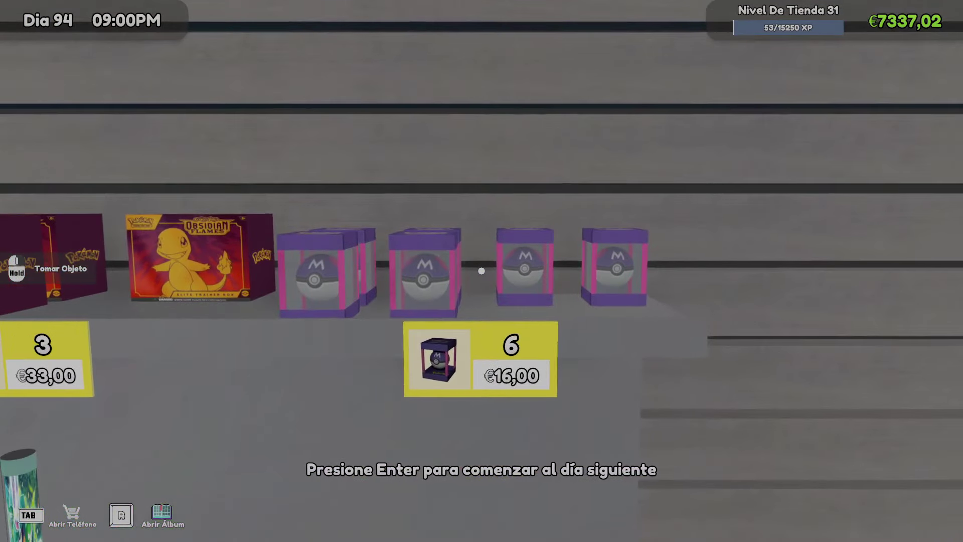
key("s")
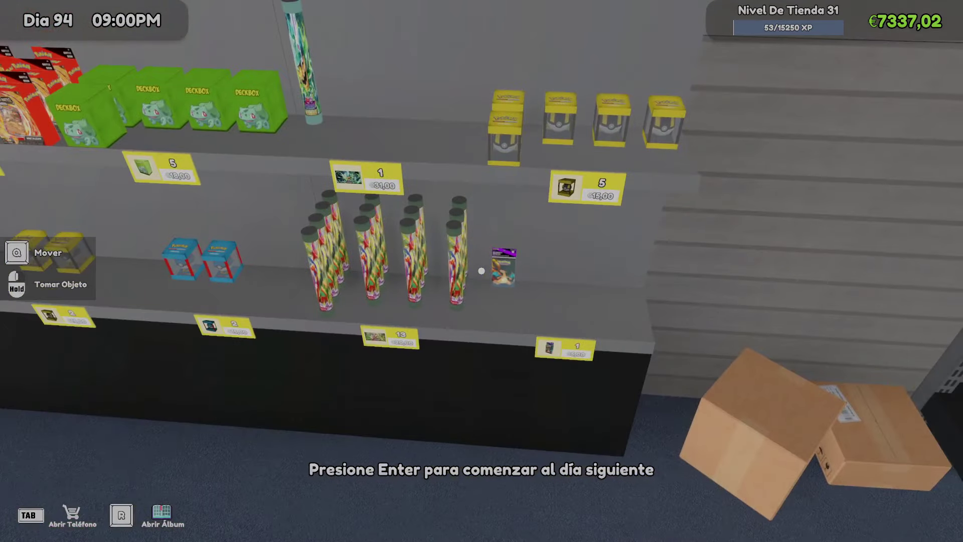
key("w")
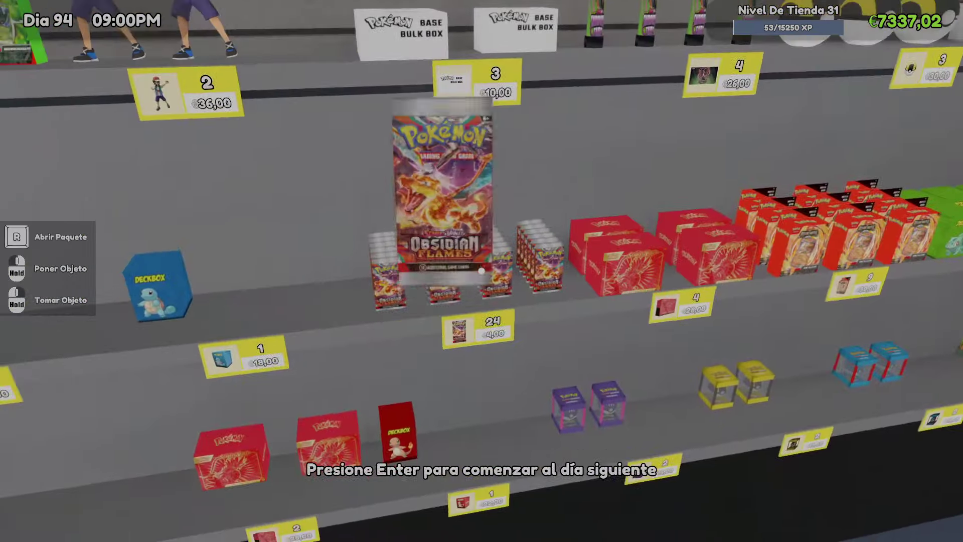
Pause the game to check the game, sound and pack-opening settings, then return to the shop shelves
key("Escape")
left_click(490, 300)
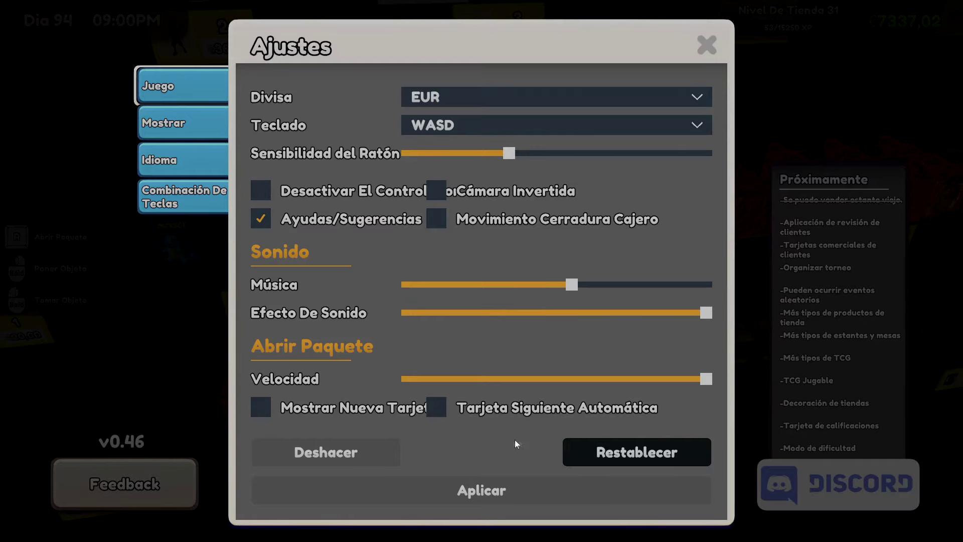
key("Escape")
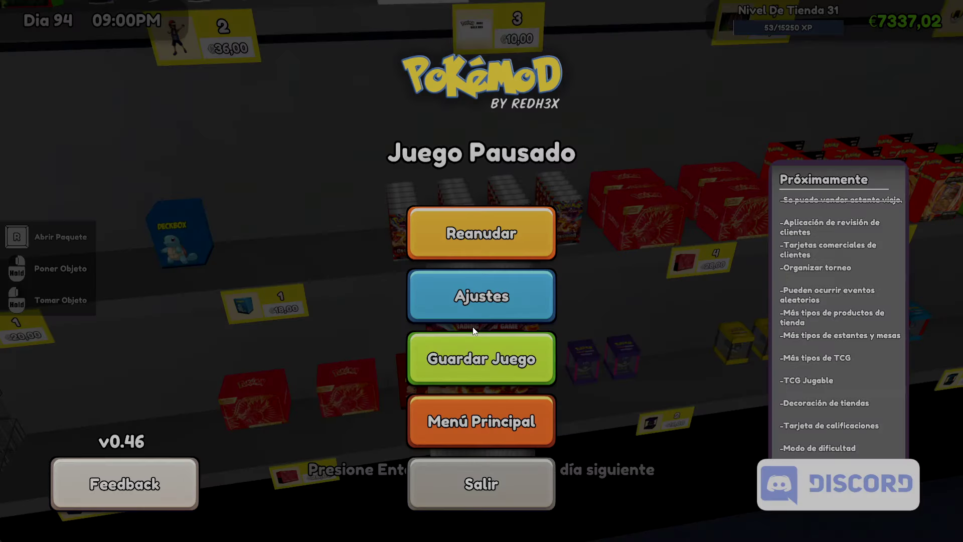
key("Escape")
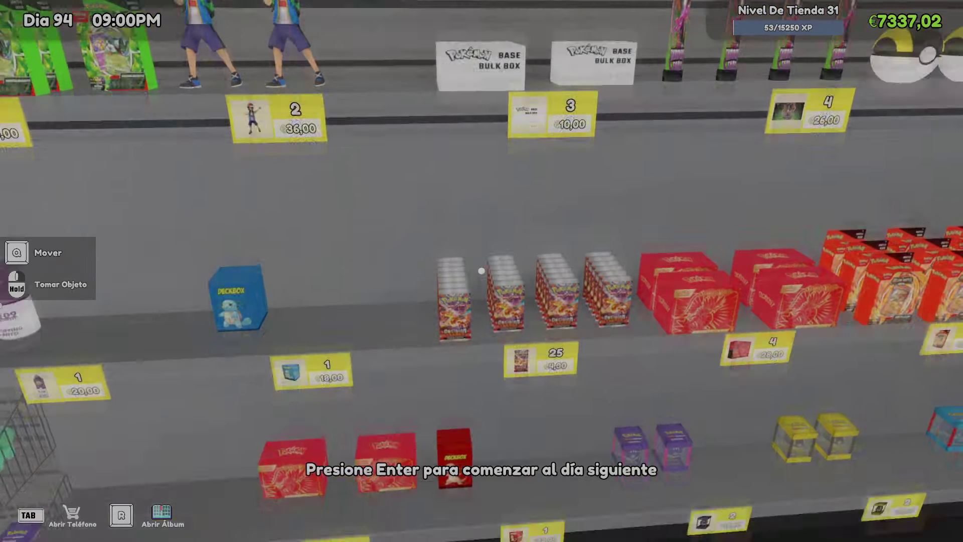
Open the first Obsidian Flames pack, reveal its cards one by one and collect them
key("r")
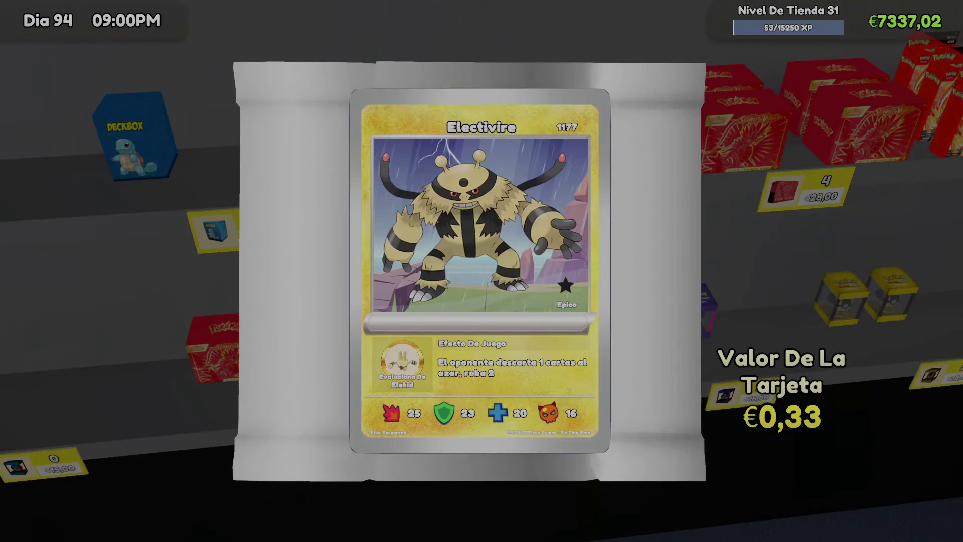
left_click(481, 270)
left_click(482, 271)
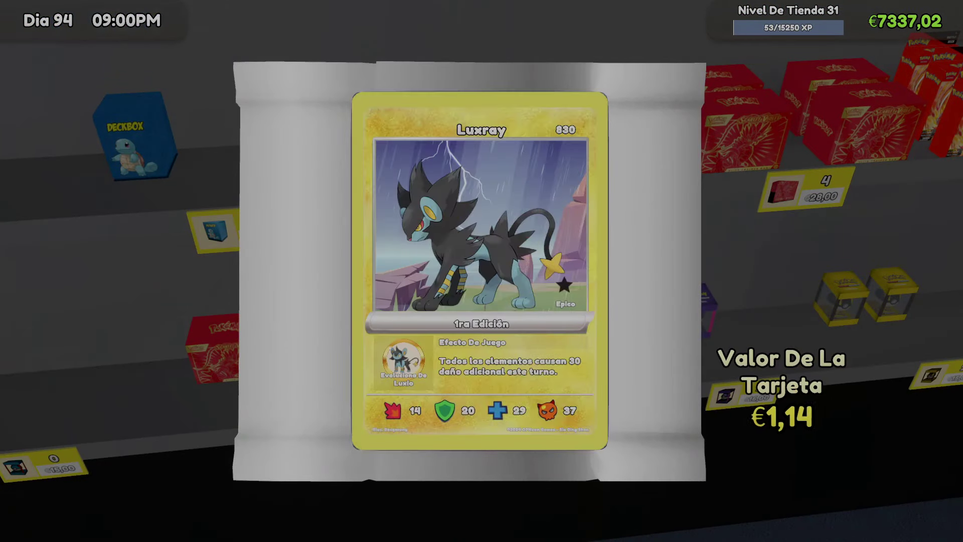
left_click(482, 271)
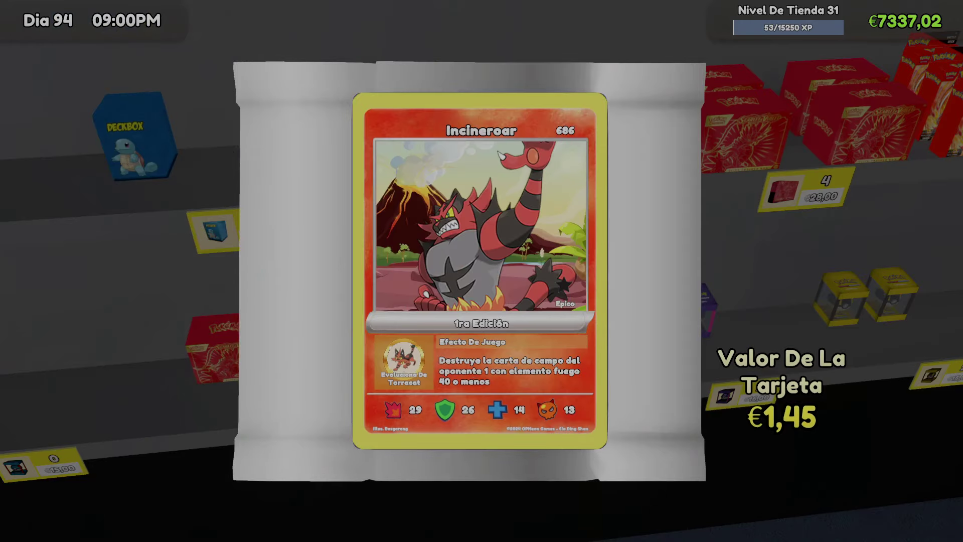
left_click(481, 270)
left_click(481, 271)
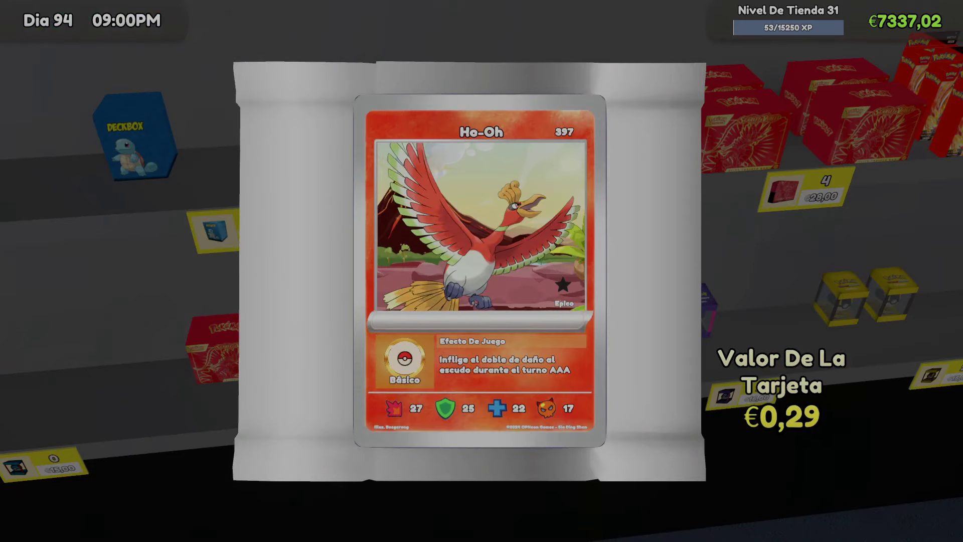
left_click(481, 271)
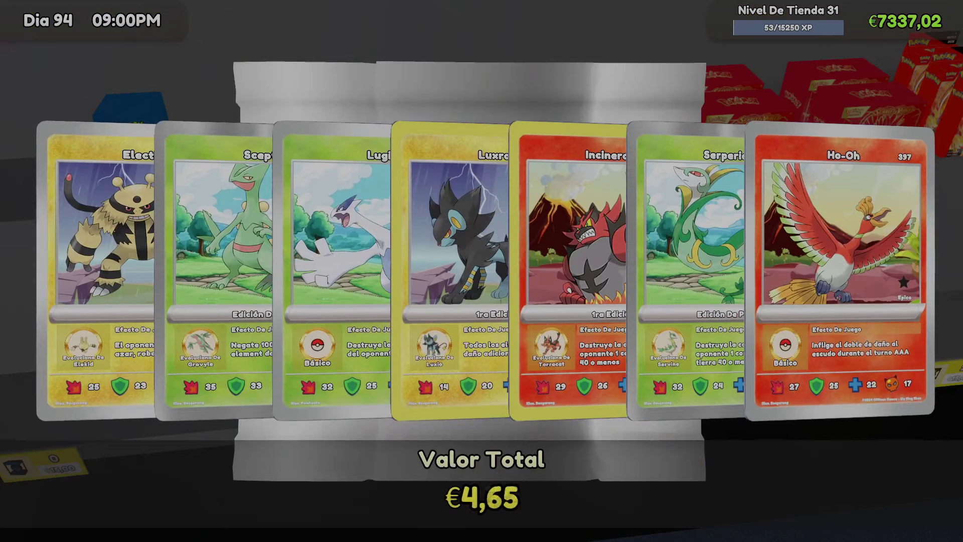
left_click(482, 271)
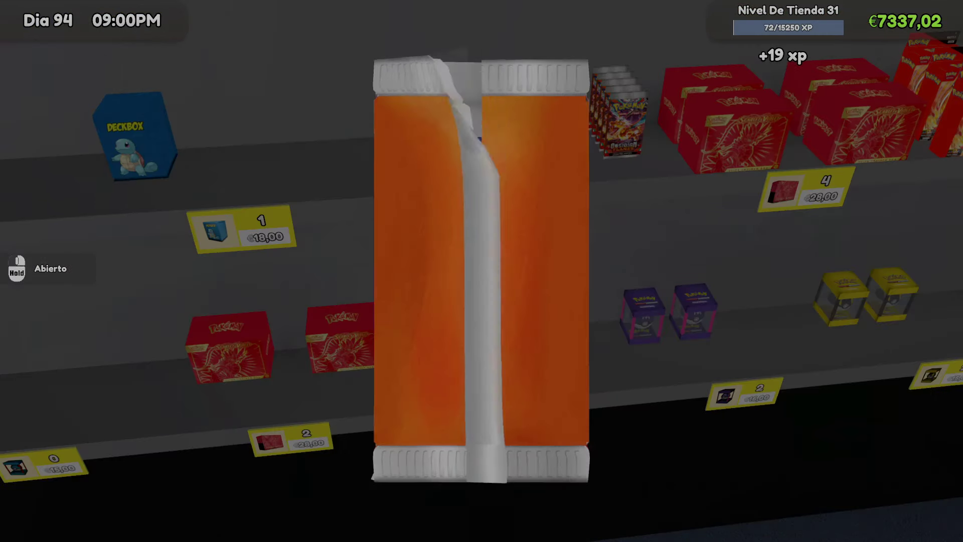
Tear open a second Obsidian Flames pack, go through all its Pokémon cards and collect them
left_click(482, 271)
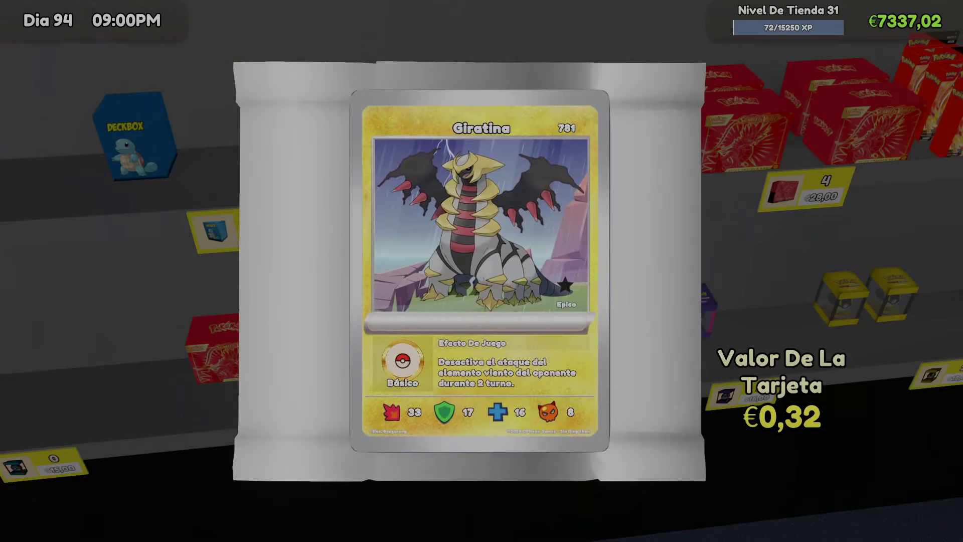
left_click(482, 271)
left_click(481, 271)
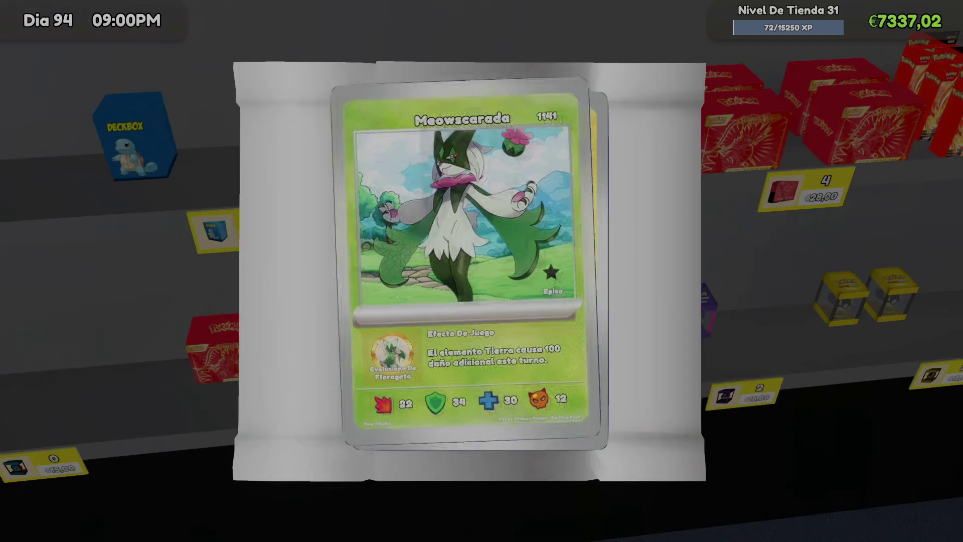
left_click(481, 271)
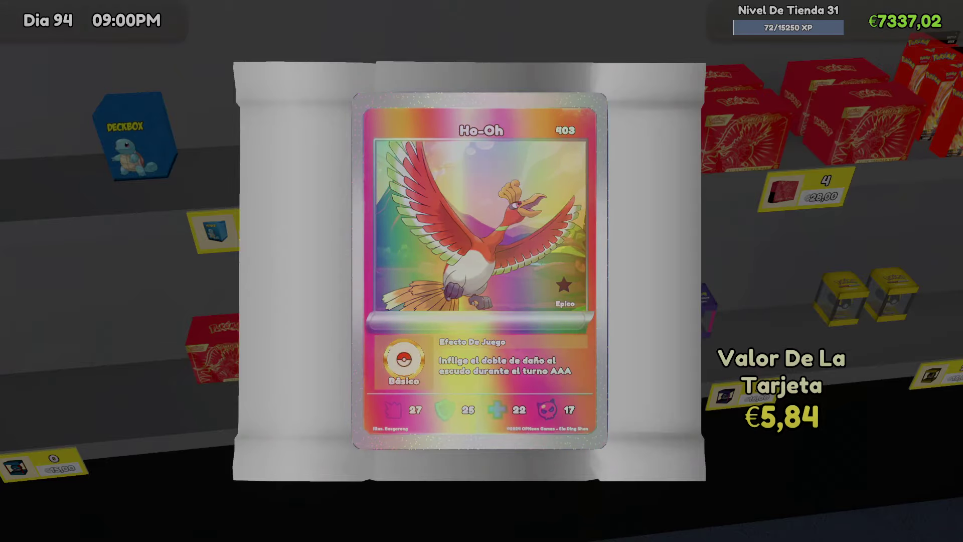
left_click(481, 271)
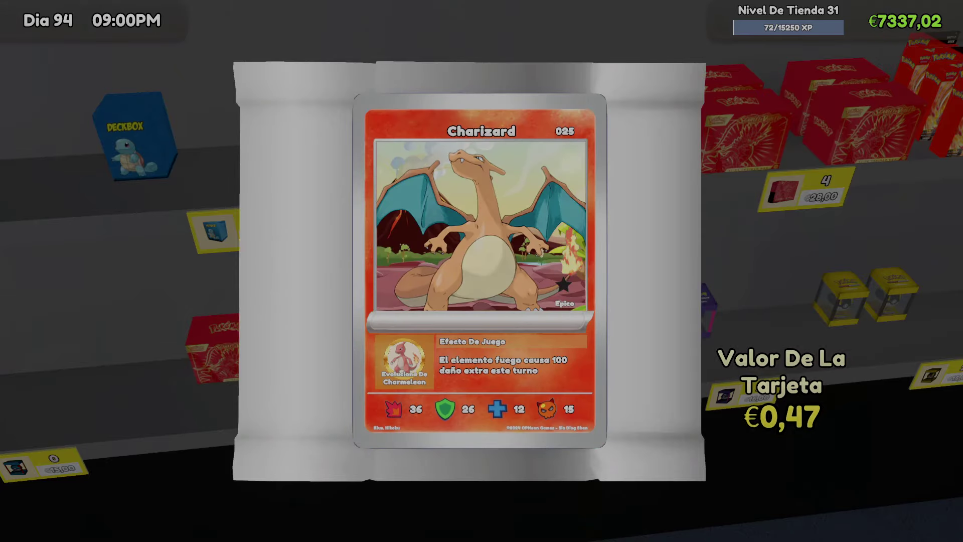
left_click(482, 271)
left_click(482, 271)
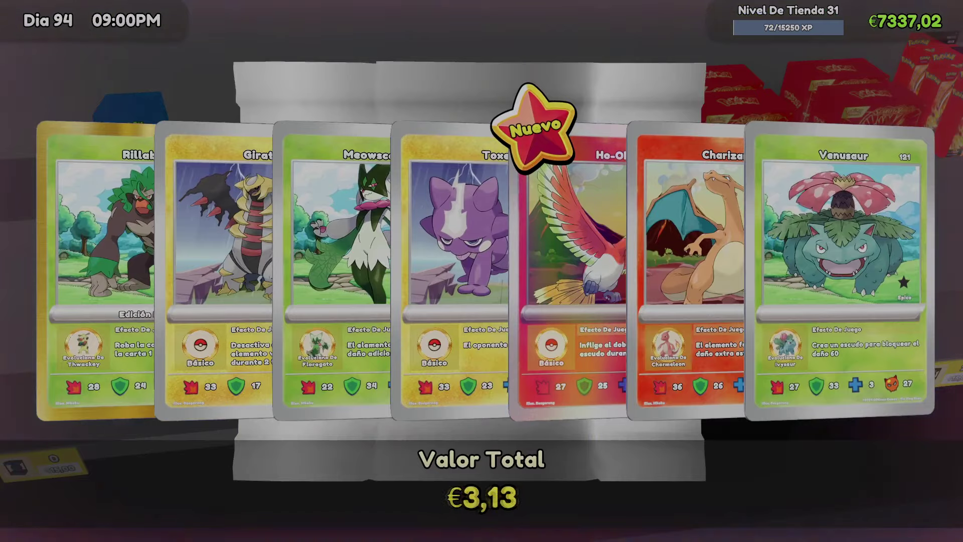
left_click(481, 271)
Reveal and collect the cards of a third Obsidian Flames pack
left_click(482, 271)
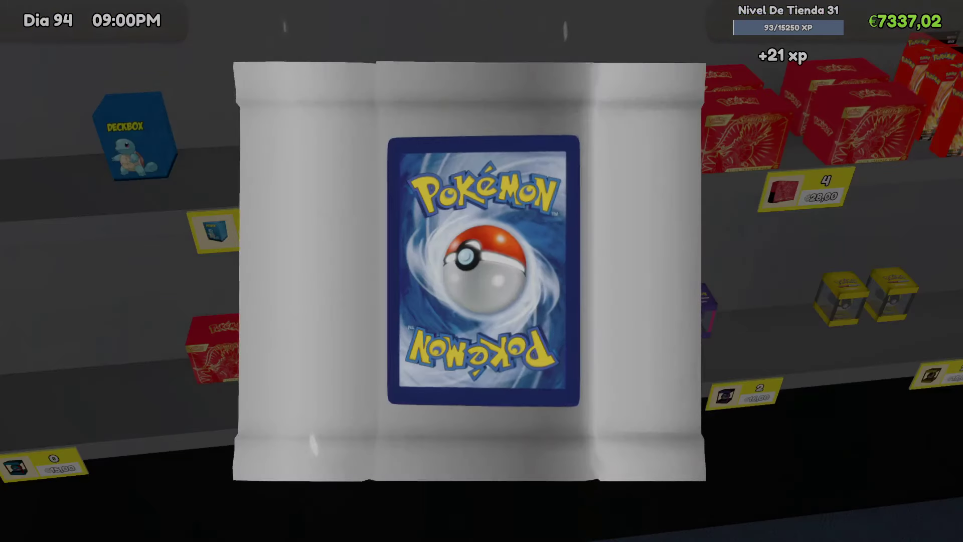
left_click(481, 271)
left_click(482, 271)
left_click(481, 271)
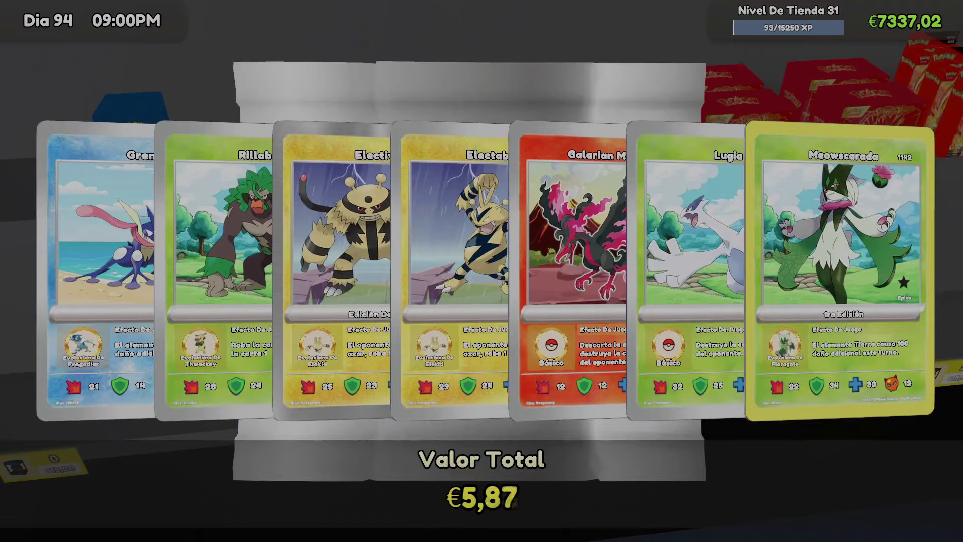
left_click(482, 271)
Open a fourth Obsidian Flames pack, reveal its cards and collect them to finish the pack openings
left_click(481, 271)
left_click(481, 271)
left_click(481, 271)
left_click(481, 270)
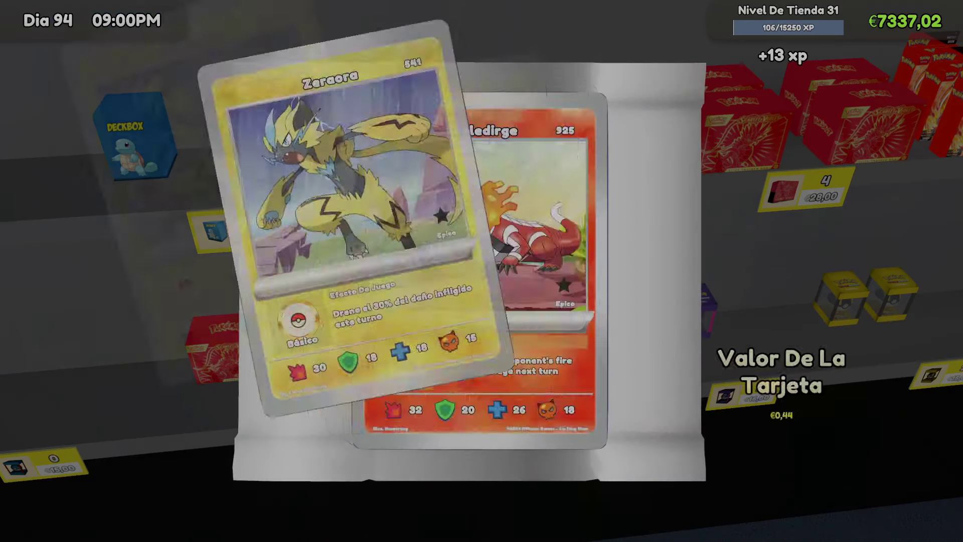
left_click(482, 271)
left_click(482, 271)
left_click(481, 270)
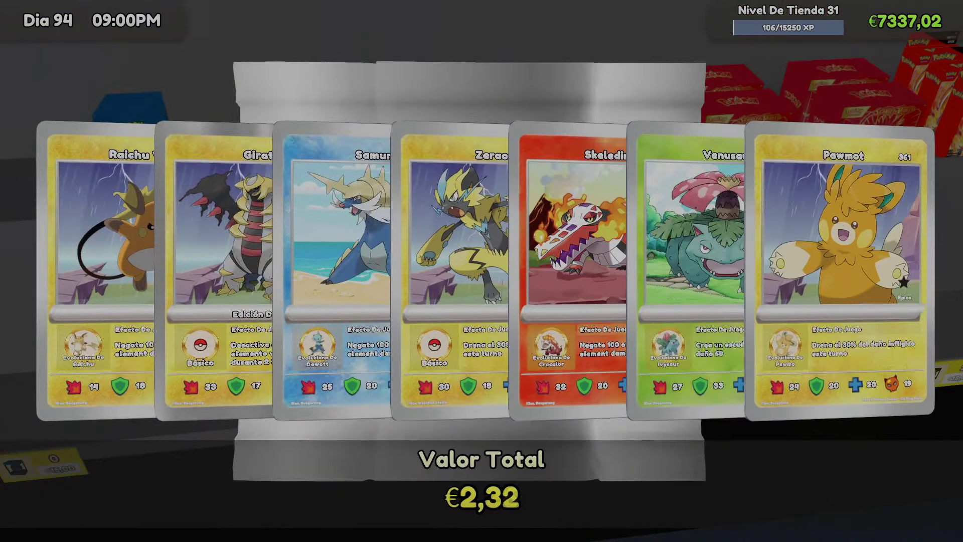
left_click(481, 271)
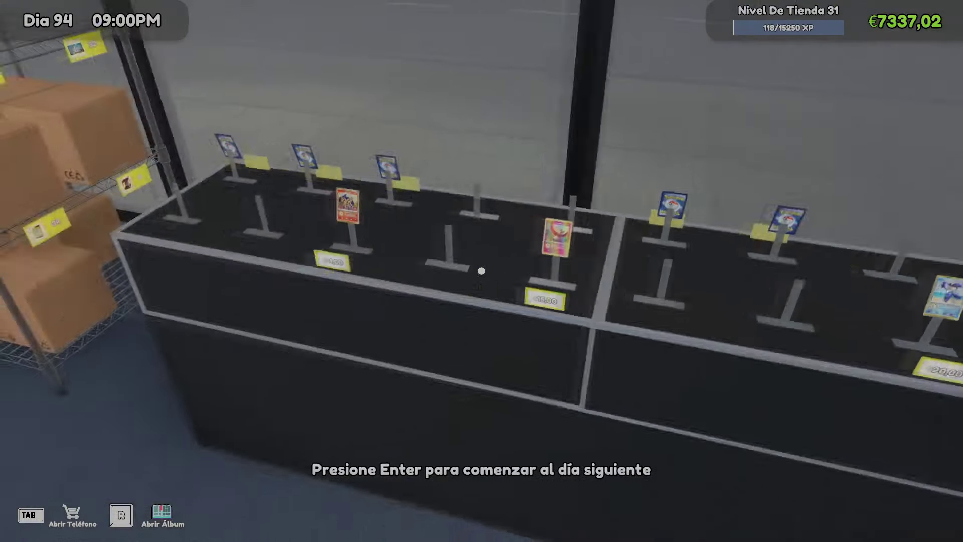
Open the card album by the display tables and look over the Pokémon cards on its first page
key("r")
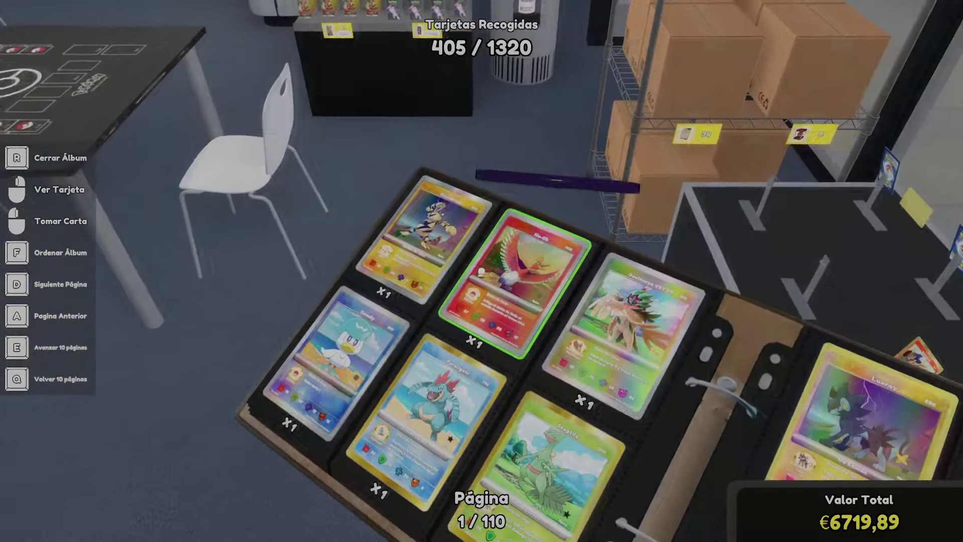
key("Escape")
key("Escape")
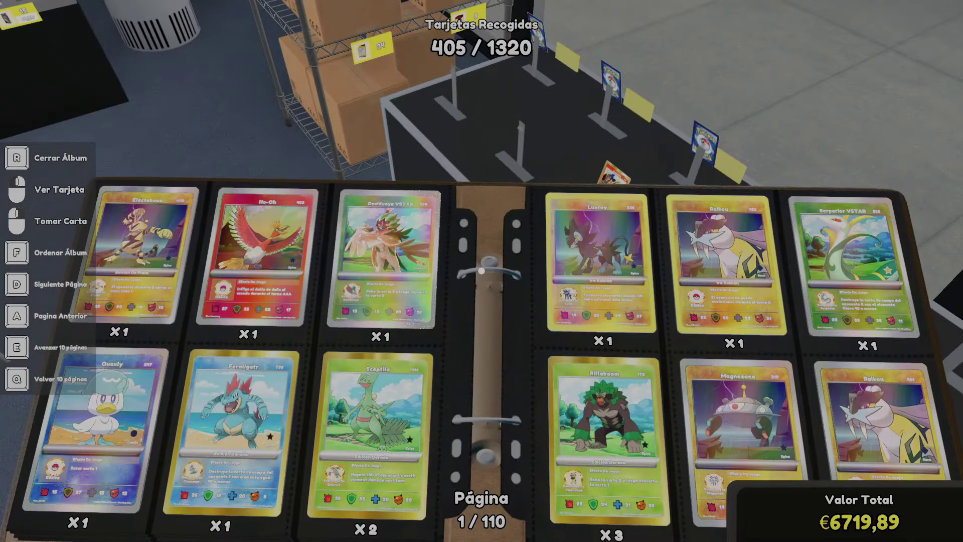
Lower the music volume in the game settings and apply the change
key("Escape")
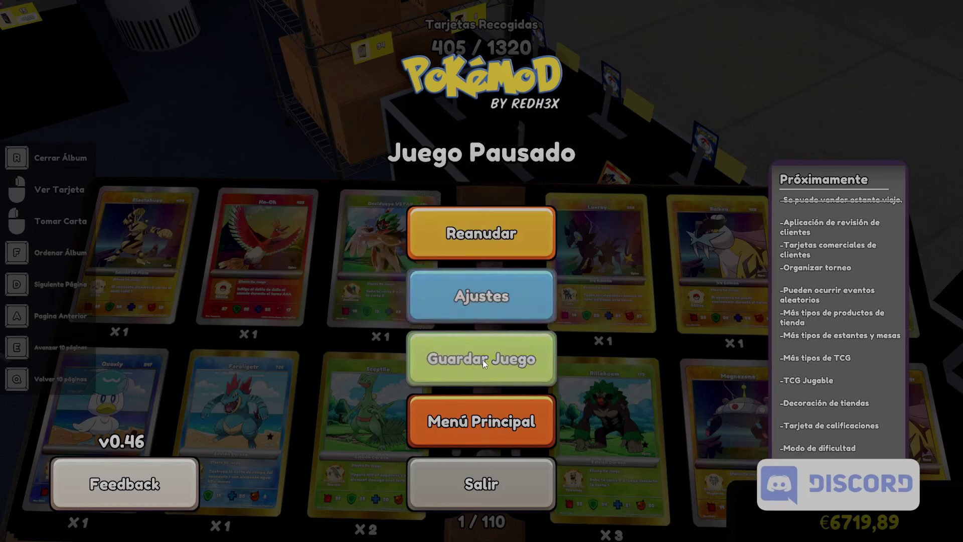
left_click(492, 300)
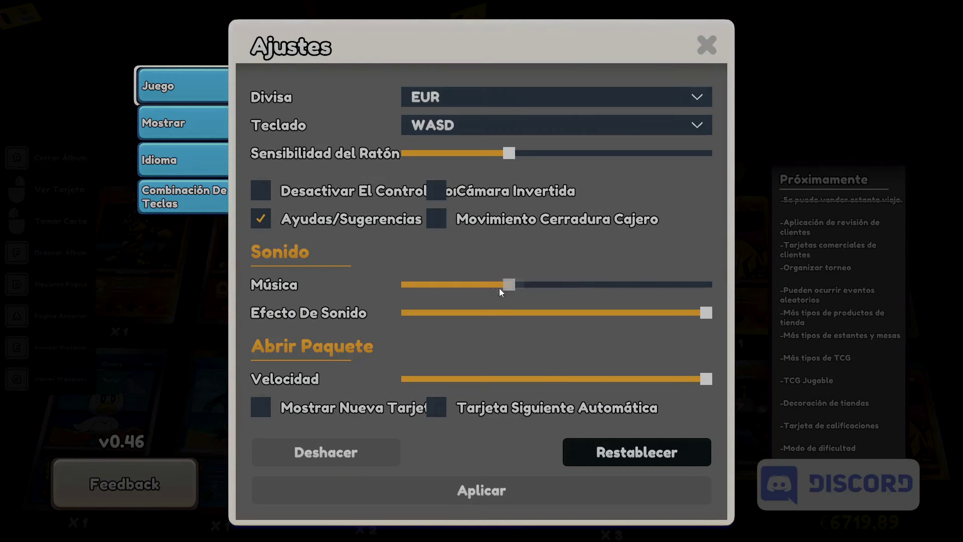
left_click(504, 489)
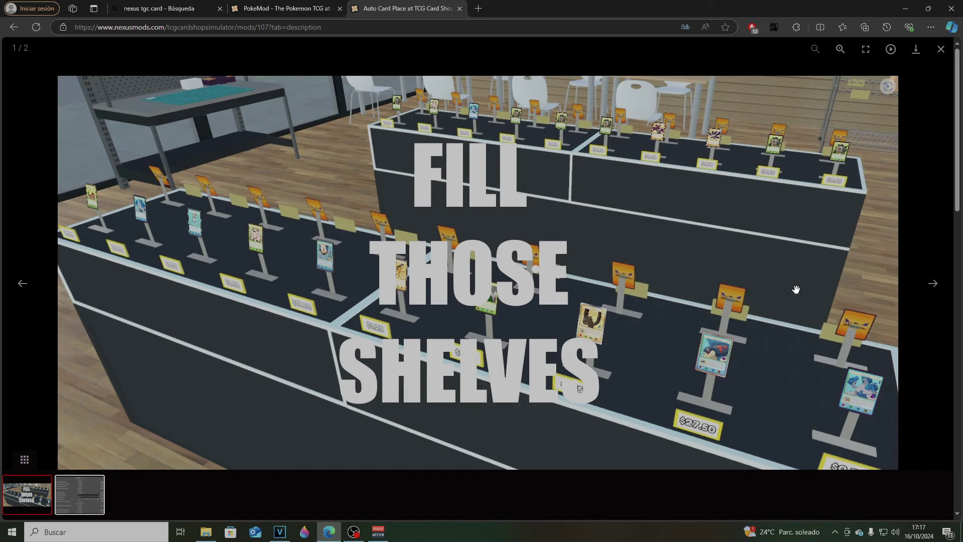
Switch to the browser, view the CardSeller settings image of the Auto Card Place mod, then look at the mod's description
left_click(941, 49)
left_click(348, 317)
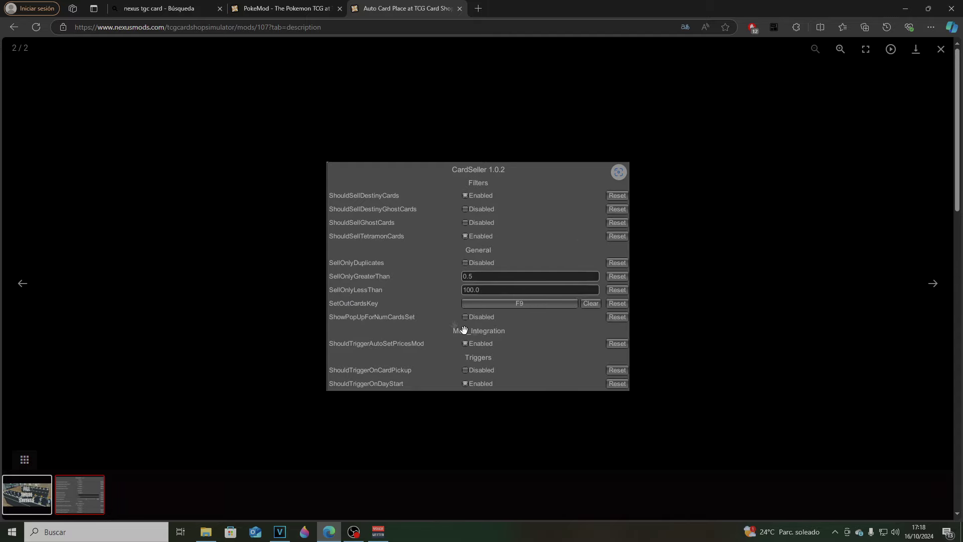
left_click(769, 150)
scroll(272, 351, "down", 2)
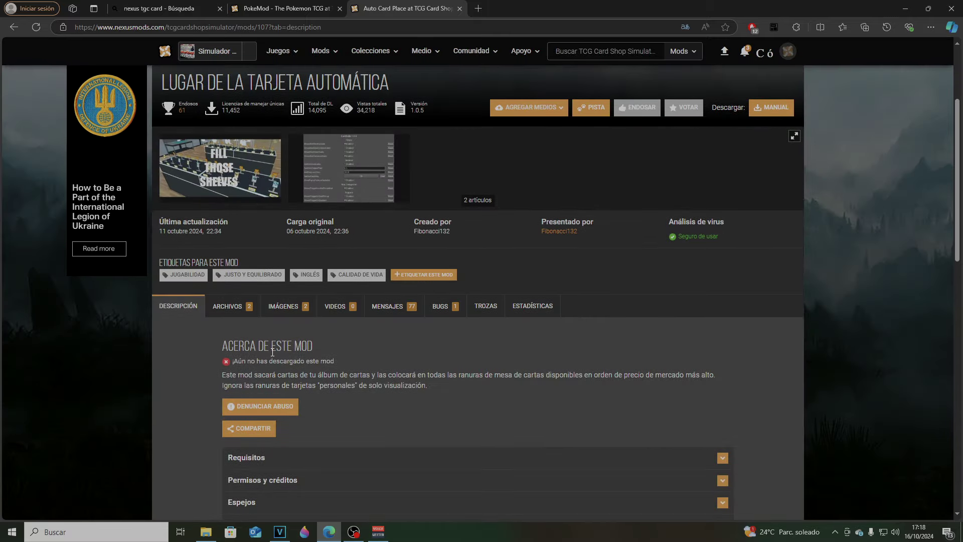
Open the Auto Card Place files, check the additional requirements for the 1.0.5b download, and open the required Auto Set Prices mod
left_click(245, 312)
scroll(446, 356, "down", 4)
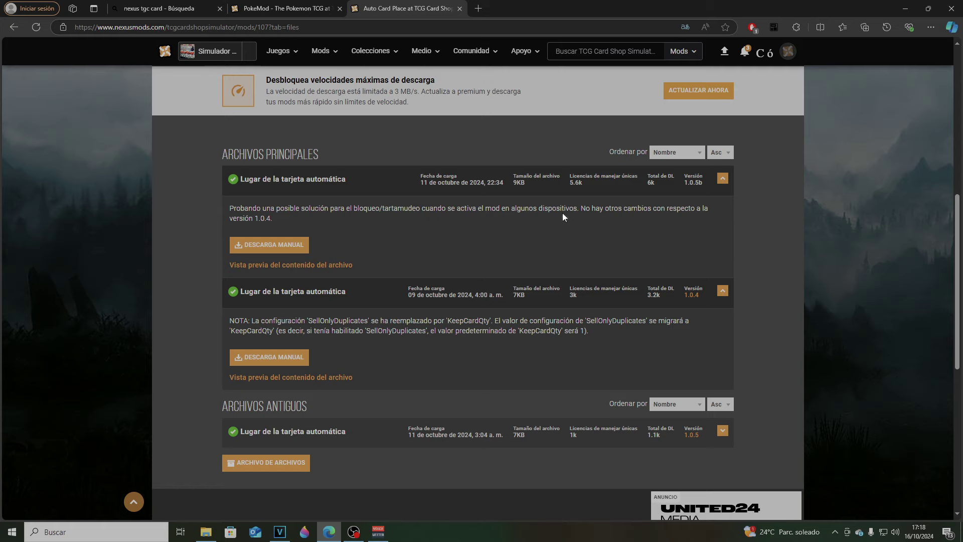
scroll(526, 257, "up", 1)
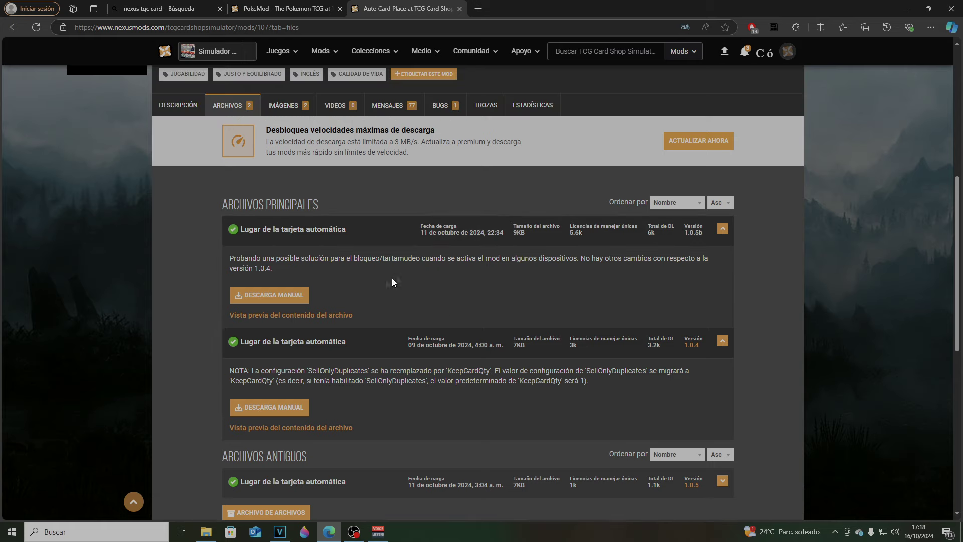
left_click(267, 296)
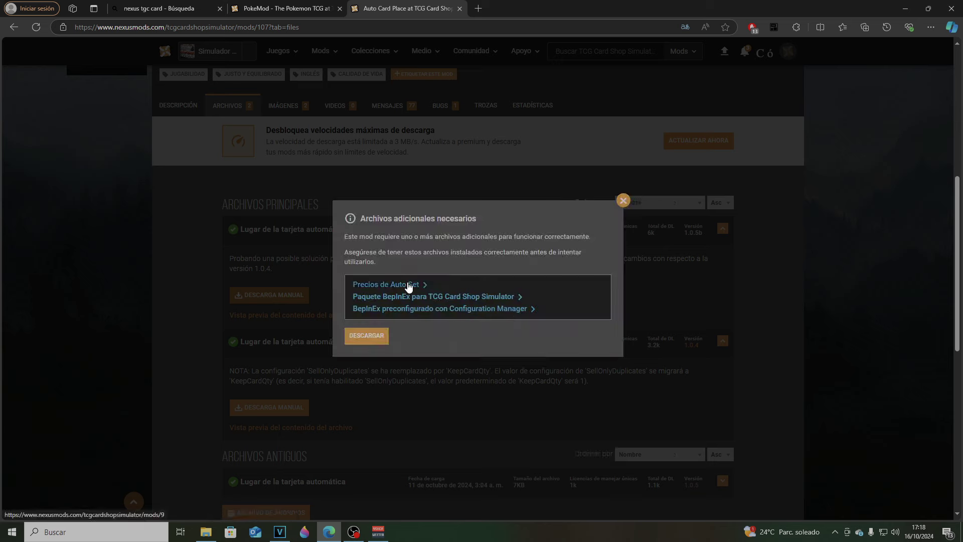
left_click(409, 285)
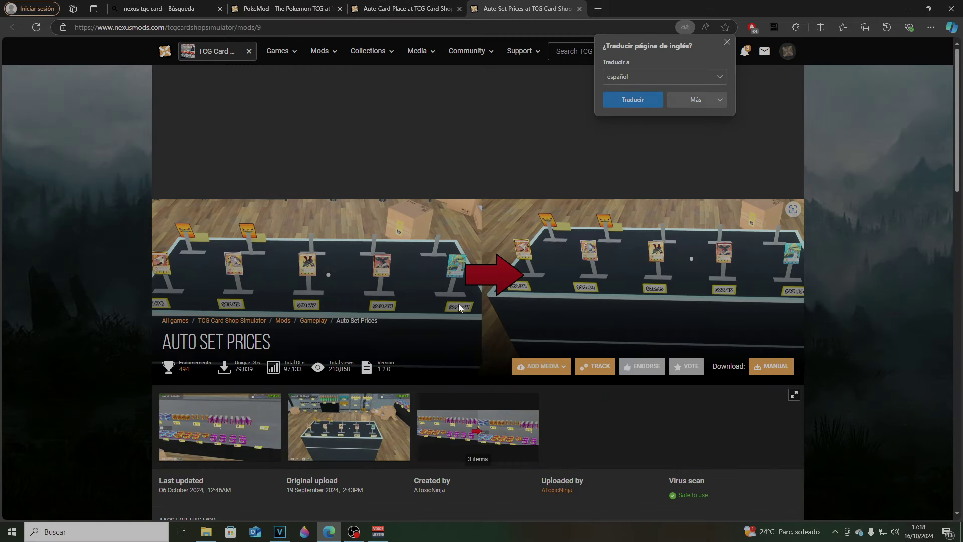
Check the requirements of the Auto Set Prices 1.2.0 file and open its required mod Pre-configured BepInEx with Configuration Manager
scroll(500, 292, "down", 5)
left_click(233, 311)
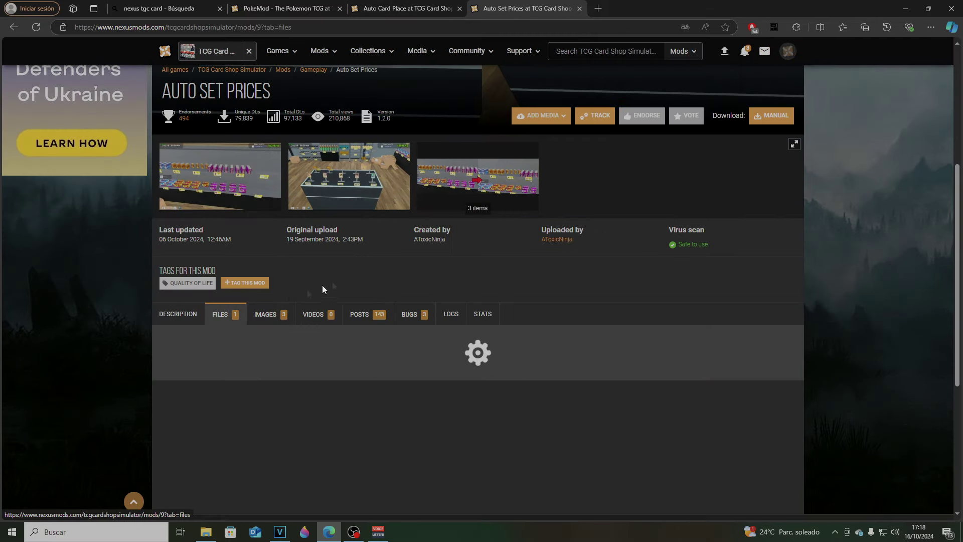
scroll(325, 287, "down", 7)
scroll(342, 292, "up", 3)
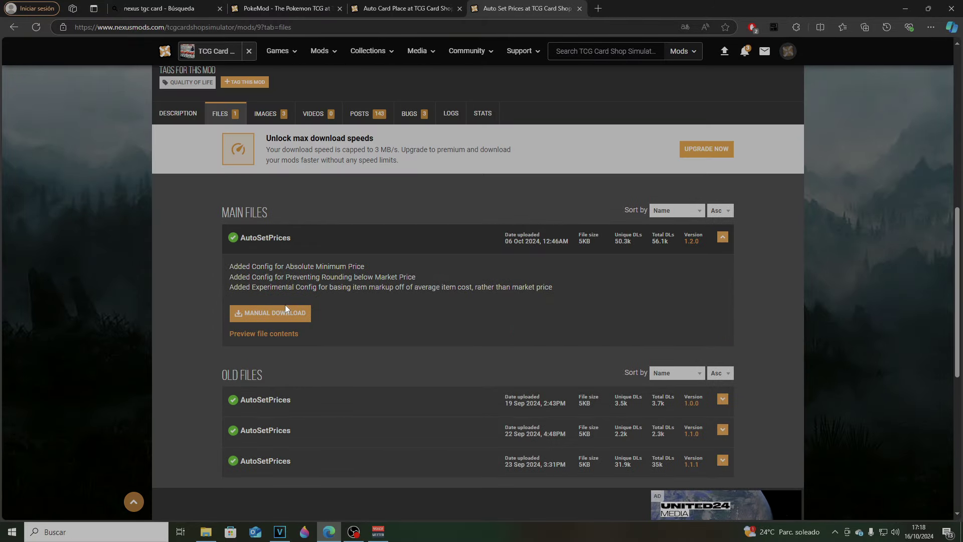
left_click(280, 308)
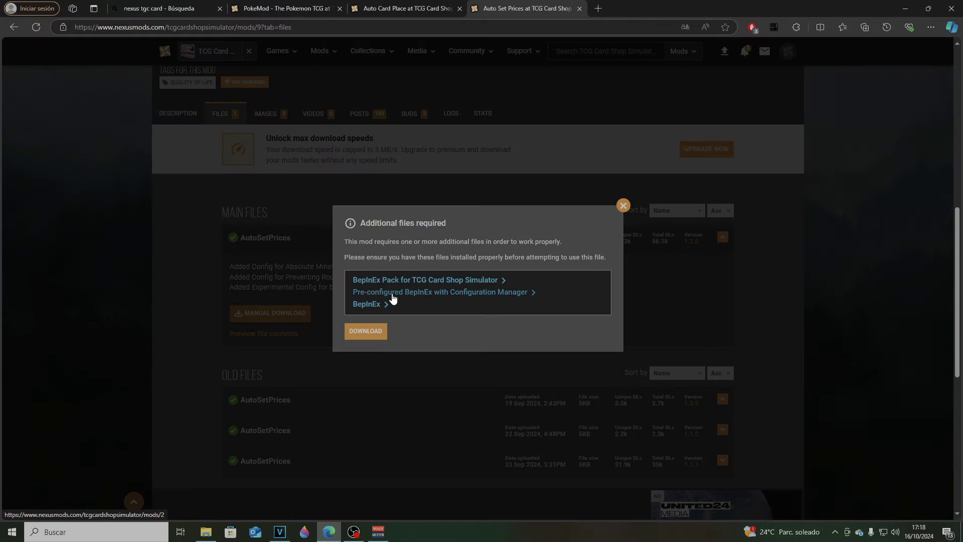
left_click(461, 293)
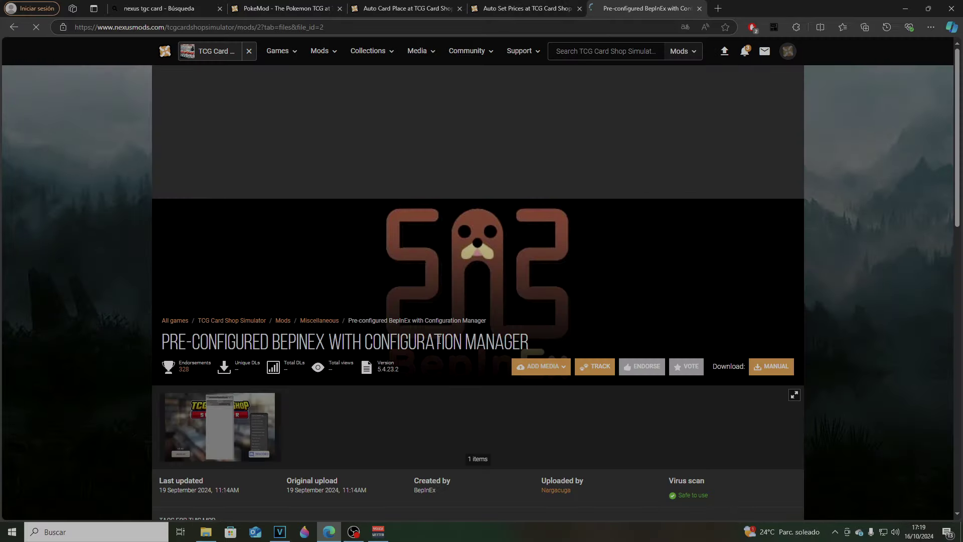
Download BepInEx with Configuration Manager-2-5-4-23-2-1726589034.zip using the free slow download
scroll(440, 318, "down", 10)
scroll(426, 315, "up", 5)
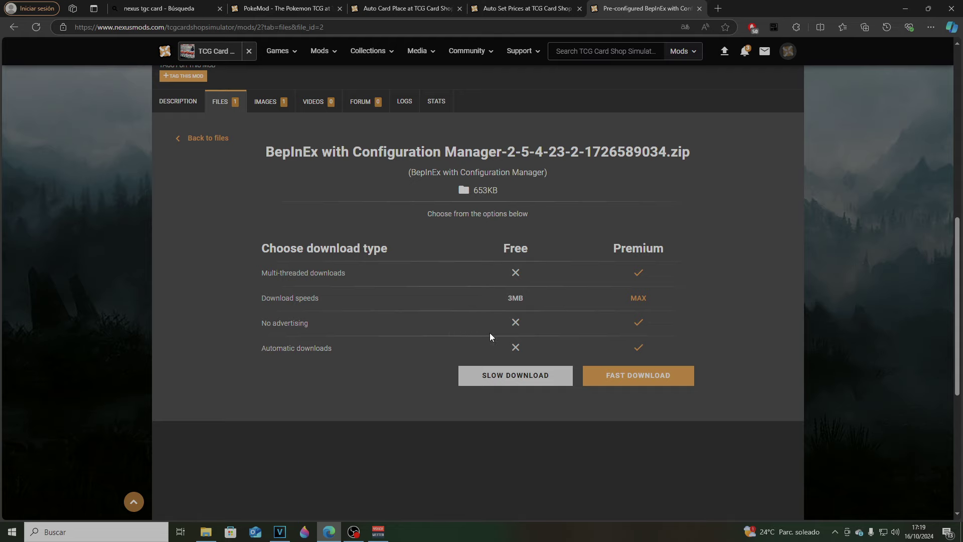
left_click(517, 372)
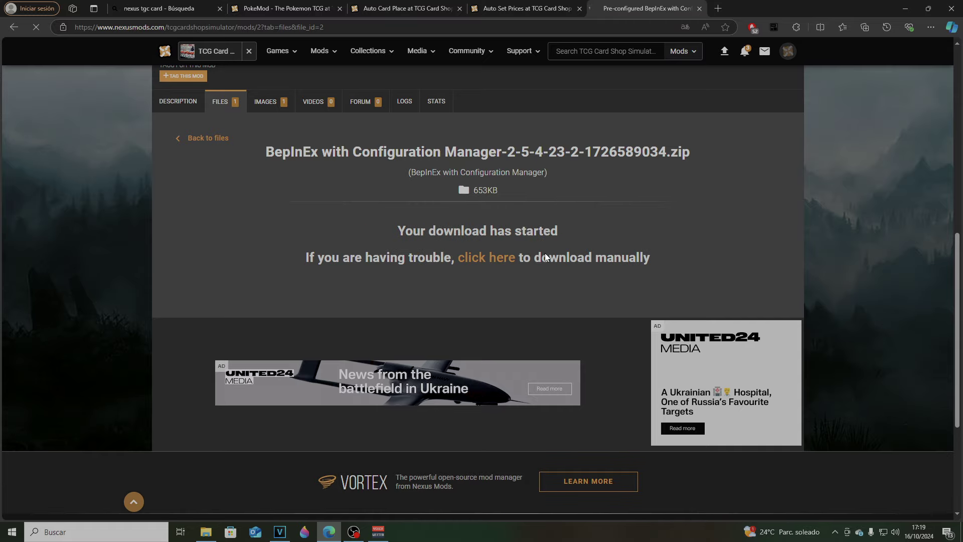
scroll(651, 274, "up", 3)
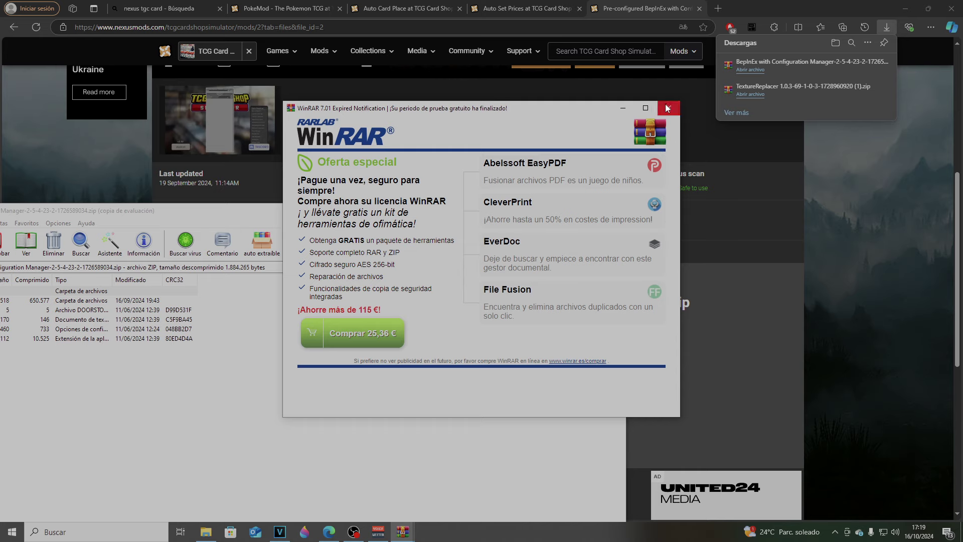
Dismiss the WinRAR trial notice, move the BepInEx archive window aside, and clear the browser off the desktop
left_click(667, 108)
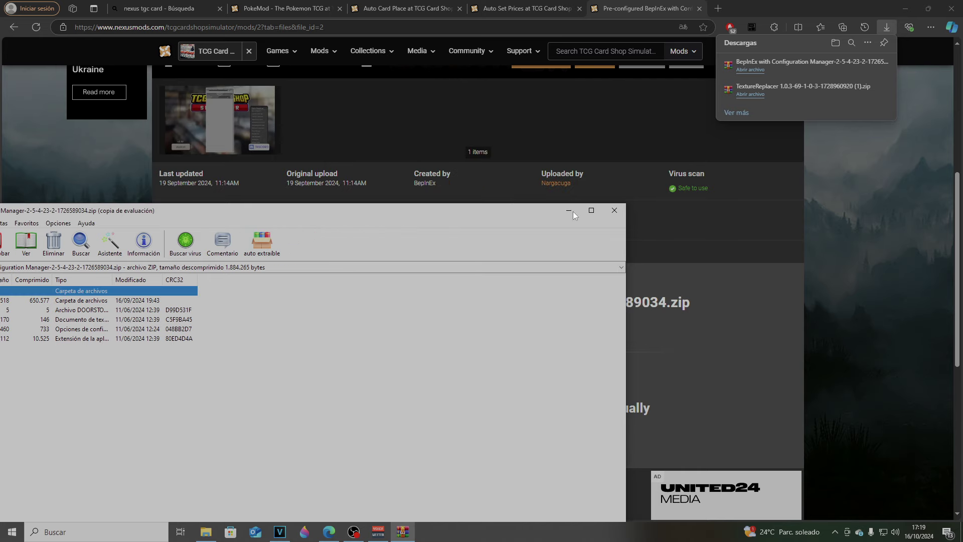
left_click_drag(394, 218, 784, 200)
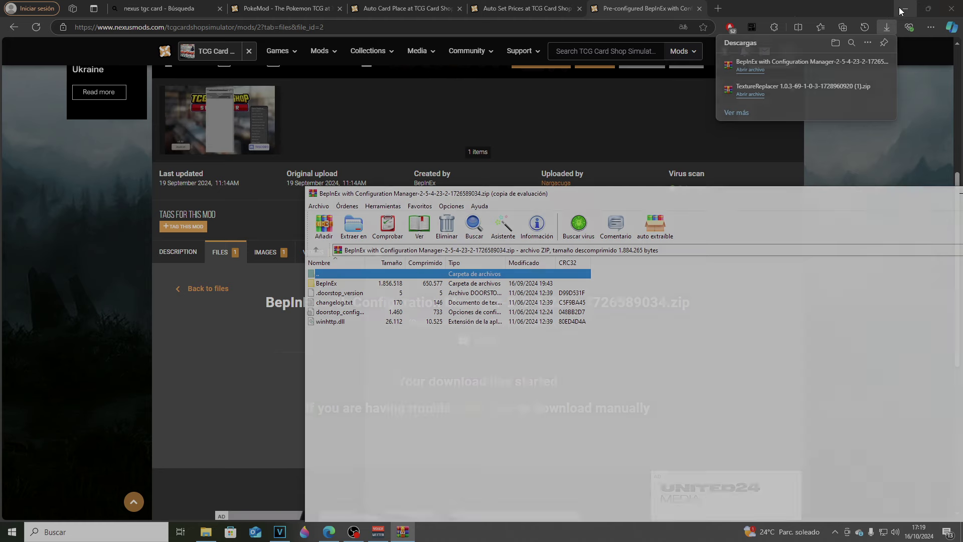
left_click(945, 10)
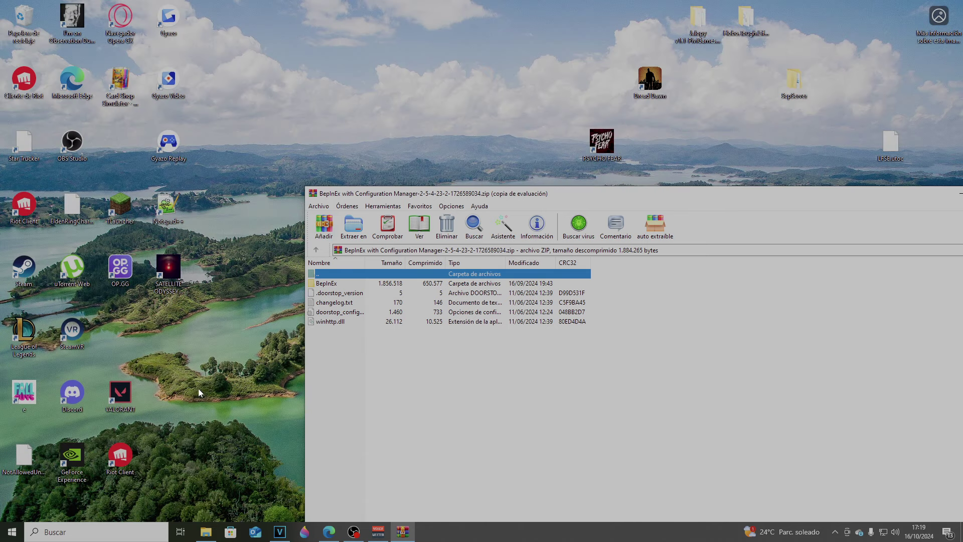
Set the Card Shop Simulator shortcut apart on the desktop and open the game's installation folder from it
left_click_drag(144, 94, 279, 97)
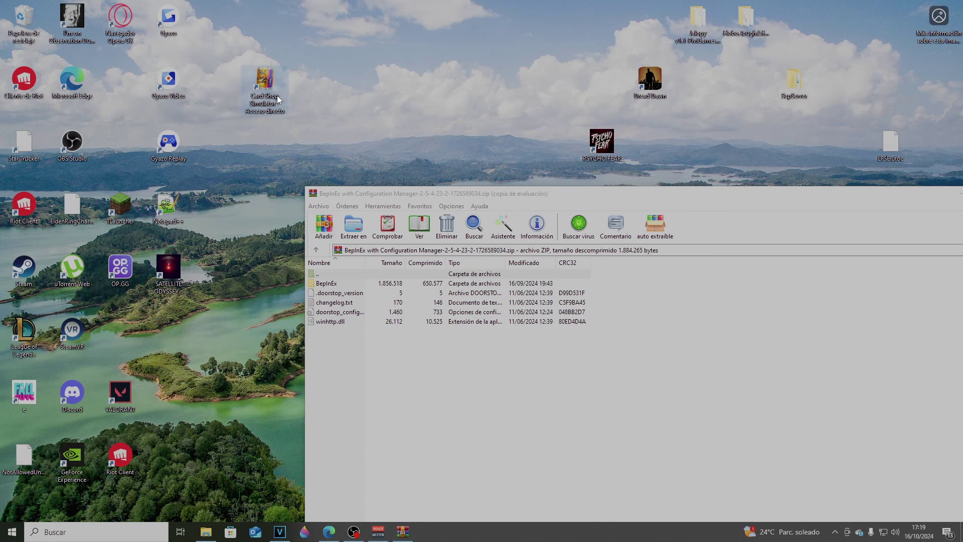
right_click(278, 96)
left_click(321, 125)
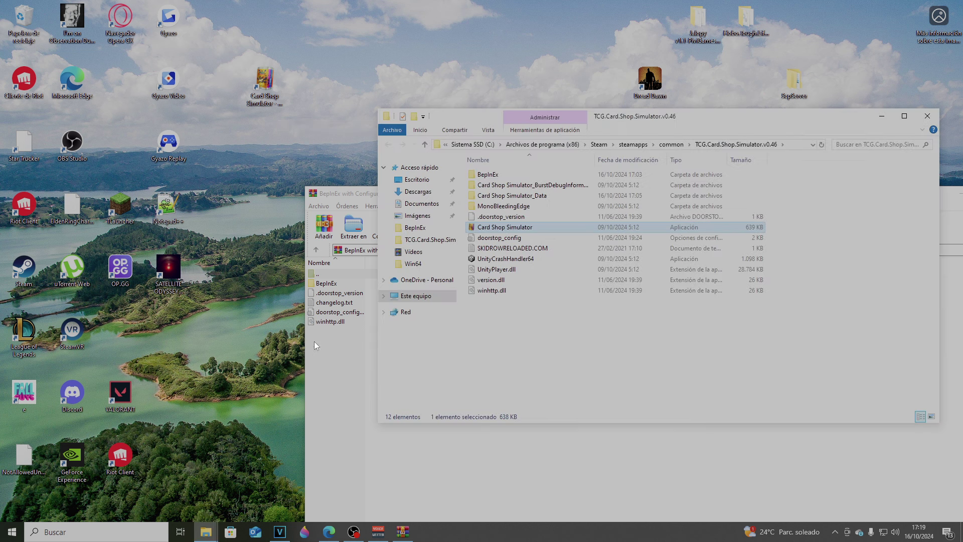
Extract all the BepInEx archive contents into the TCG.Card.Shop.Simulator.v0.46 folder, replacing the existing files, and close the archive
left_click_drag(374, 395, 352, 286)
left_click_drag(718, 196, 706, 334)
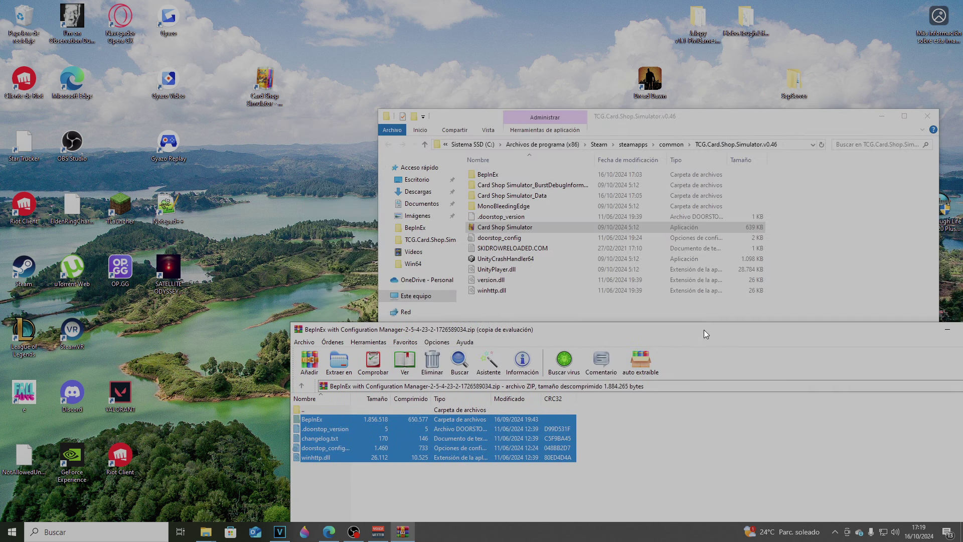
left_click_drag(777, 315, 762, 301)
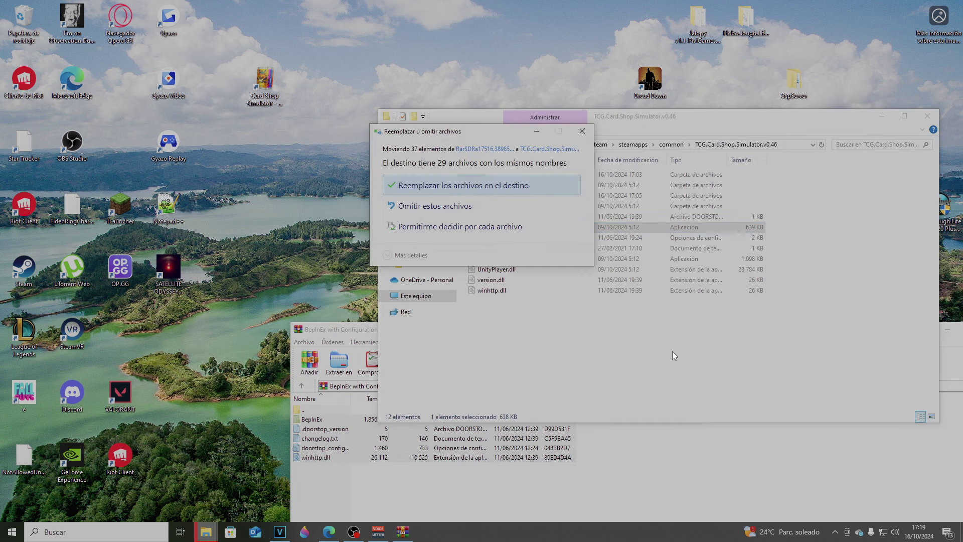
left_click(471, 185)
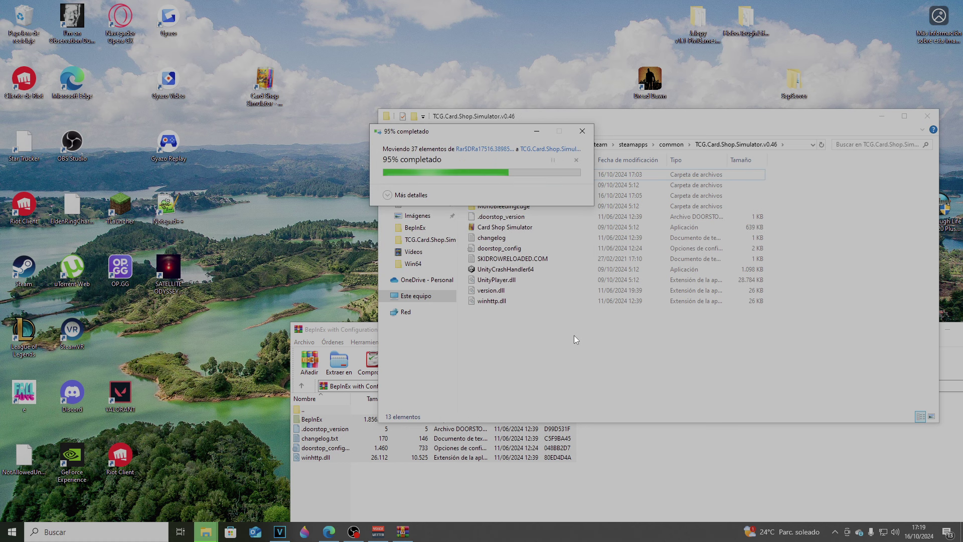
left_click(359, 339)
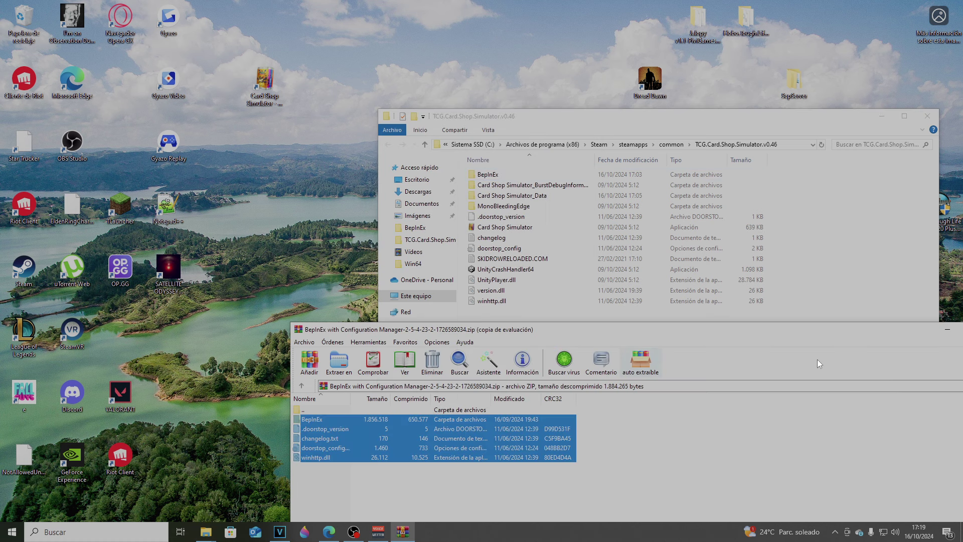
left_click_drag(924, 334, 680, 335)
left_click(760, 334)
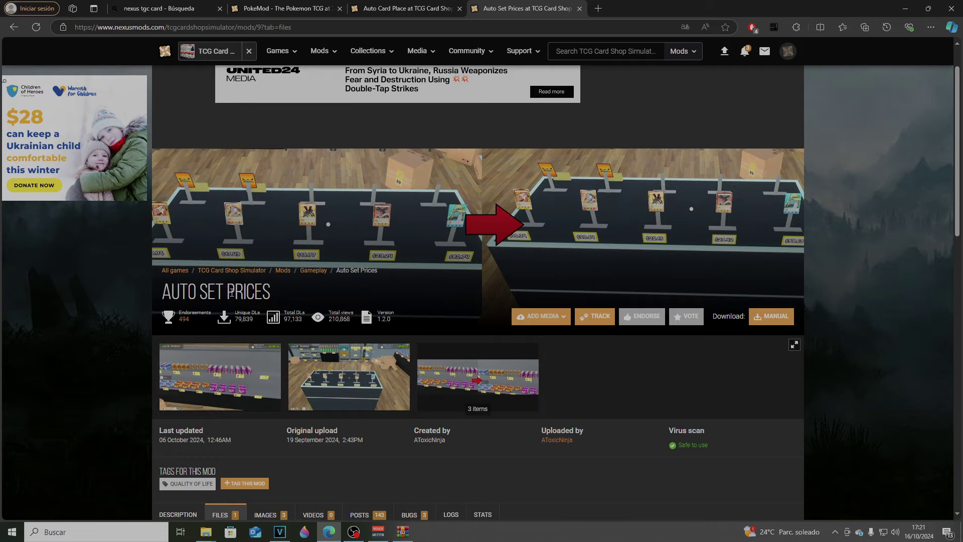
Look over the Auto Set Prices mod page again and close it to return to Auto Card Place
scroll(428, 265, "up", 1)
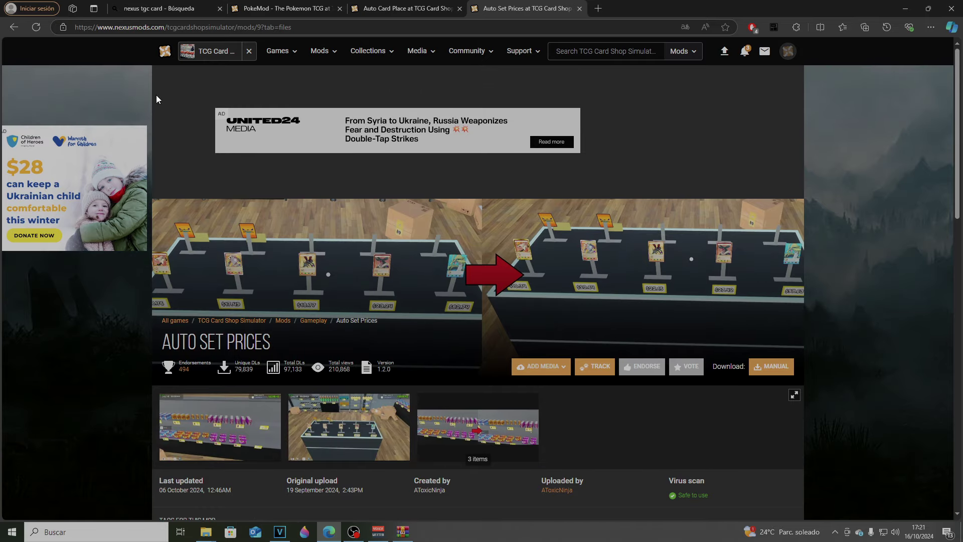
left_click(15, 29)
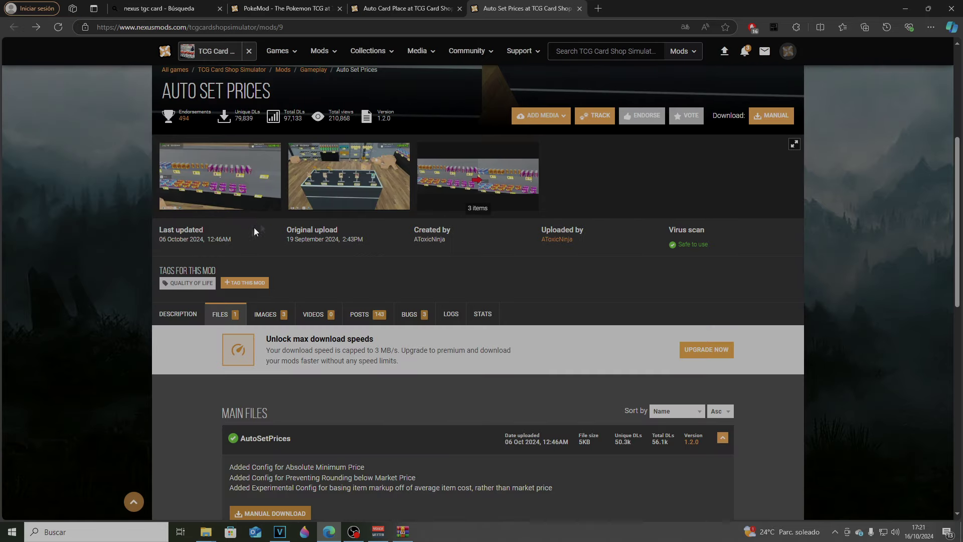
scroll(254, 231, "up", 5)
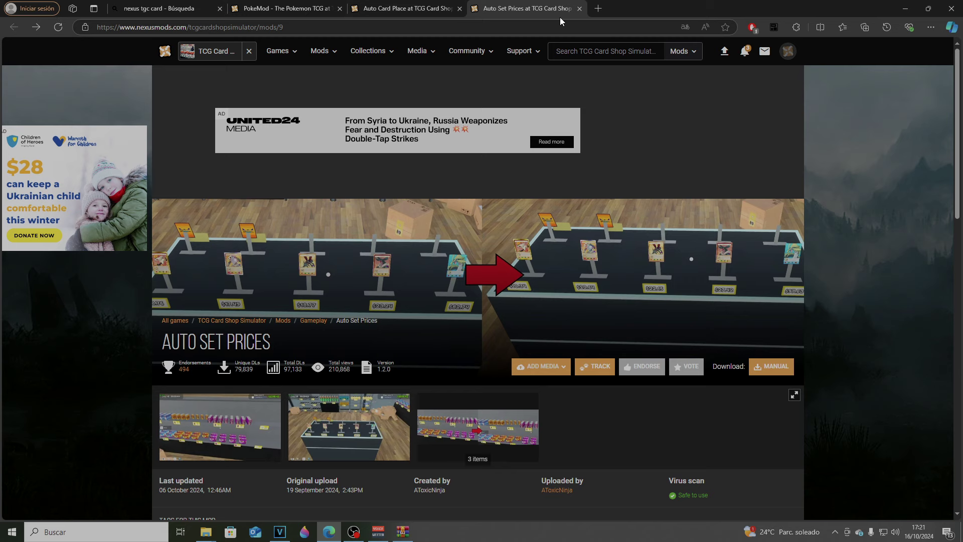
left_click(580, 9)
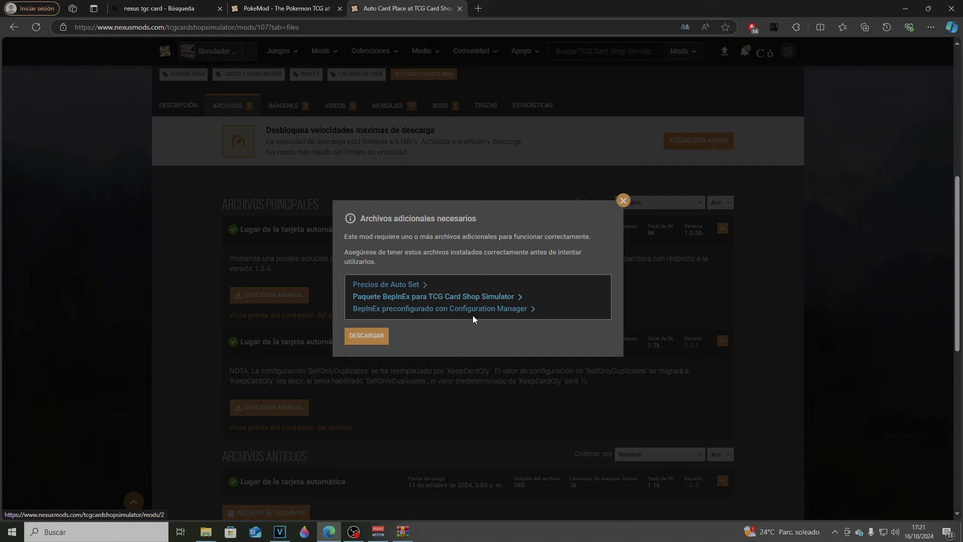
Download version 1.0.5b of Auto Card Place as Auto Card Place-107-1-0-5b-1728682493.zip using the free slow download
left_click(621, 201)
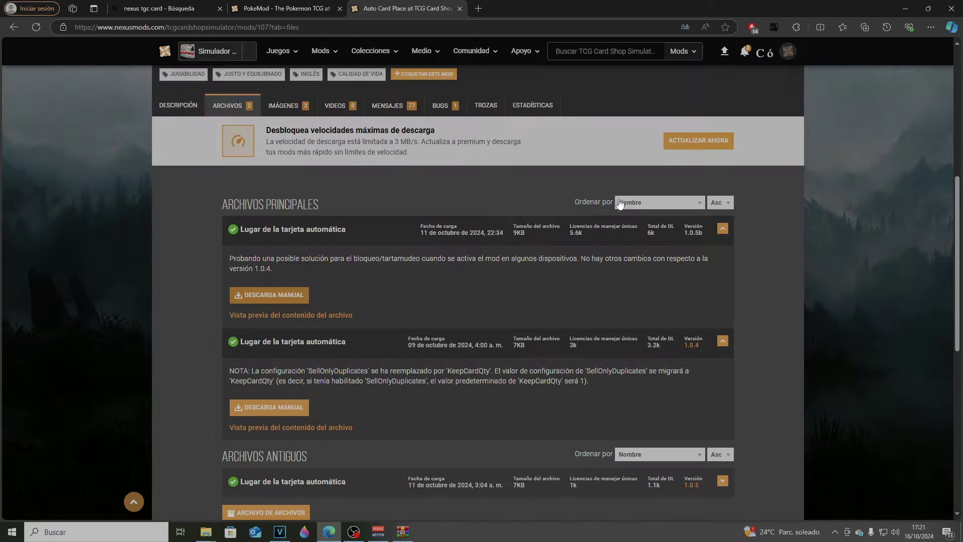
scroll(271, 301, "down", 1)
left_click(283, 250)
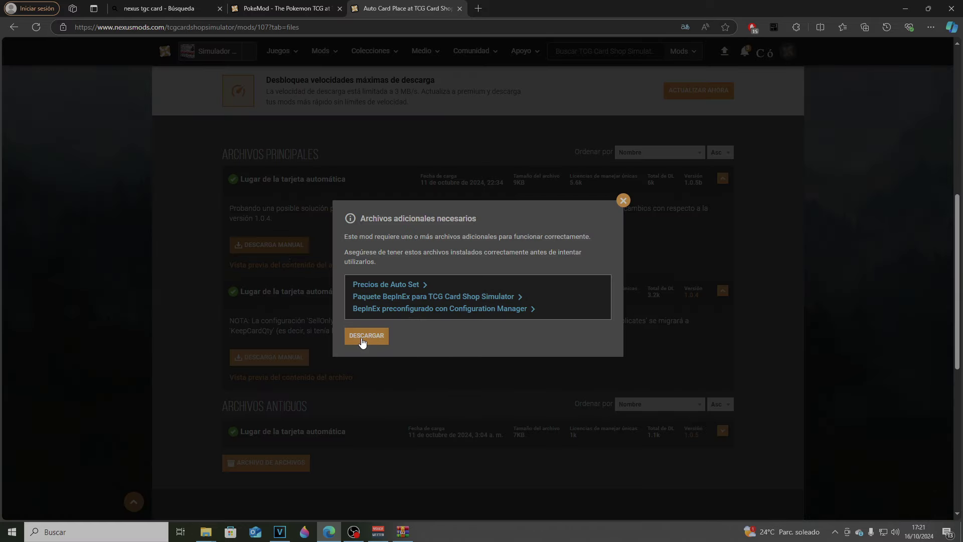
left_click(367, 337)
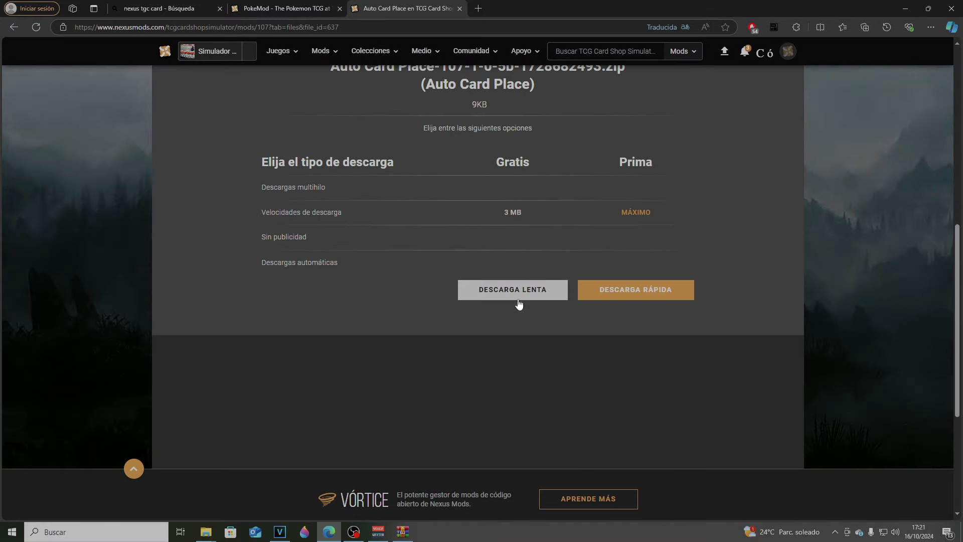
left_click(517, 300)
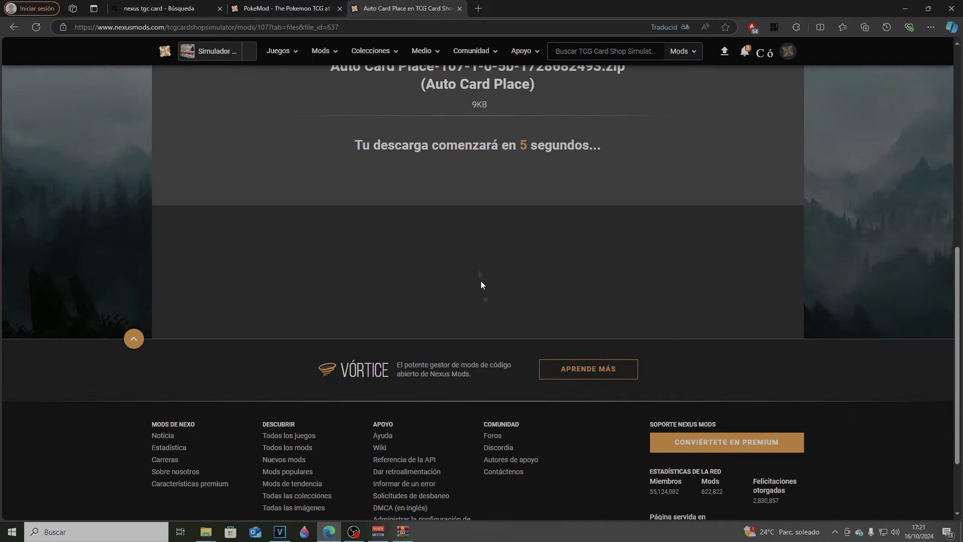
scroll(480, 281, "up", 3)
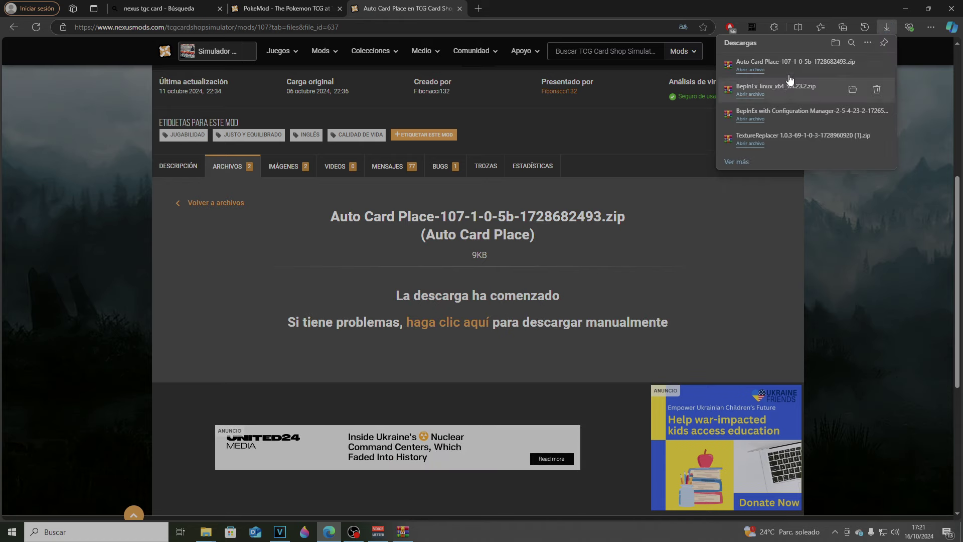
Open the downloaded Auto Card Place archive, dismiss the WinRAR licence reminder, and move the archive window aside
left_click(755, 70)
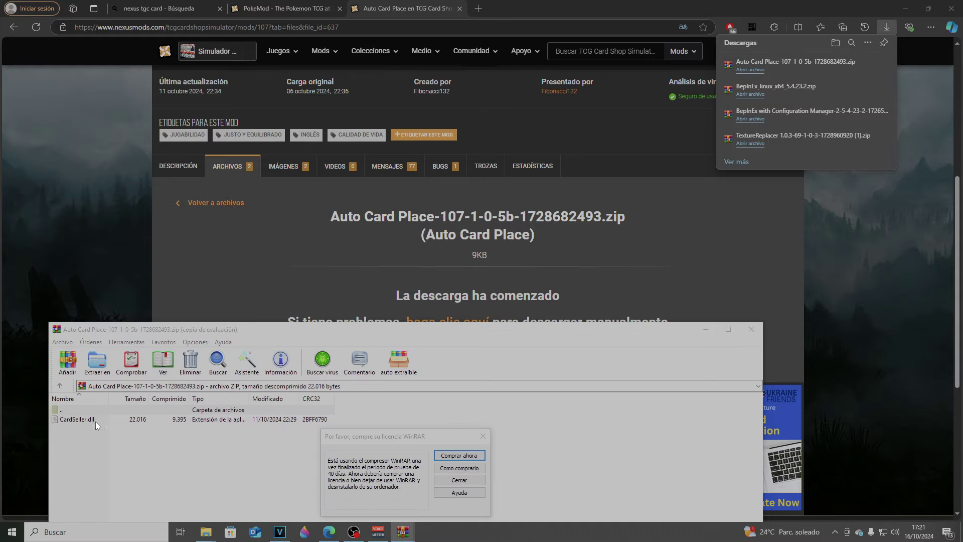
left_click(482, 436)
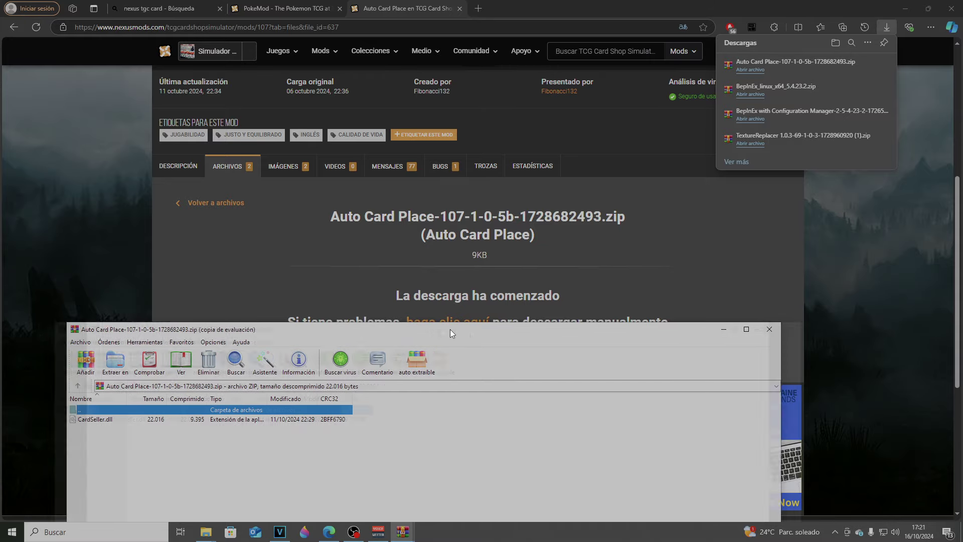
left_click_drag(449, 329, 962, 226)
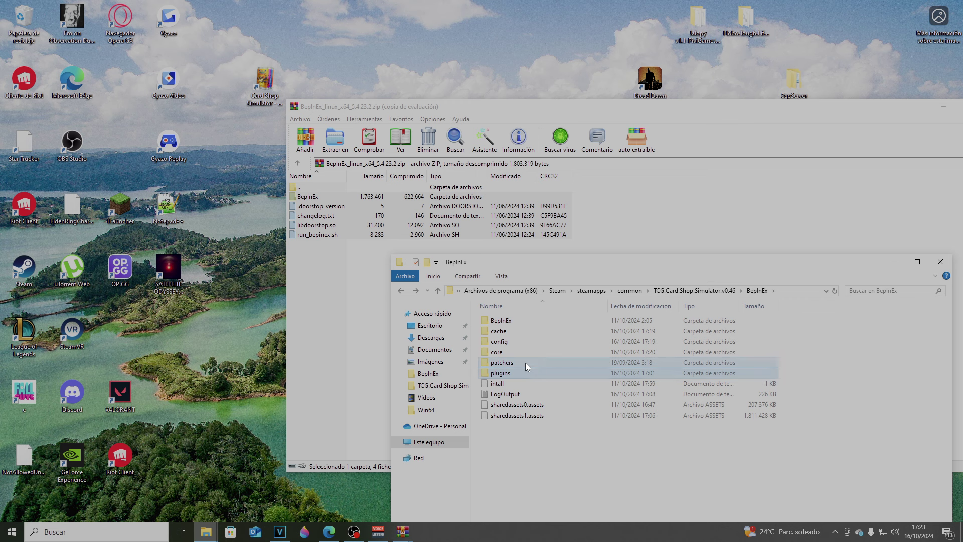
Copy CardSeller.dll from the Auto Card Place archive into the game's BepInEx core folder
double_click(525, 363)
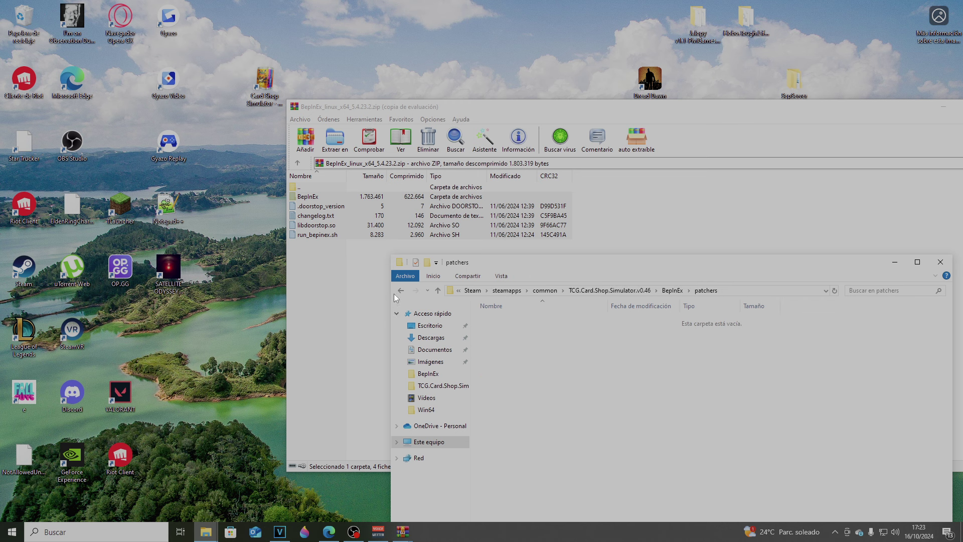
left_click(400, 290)
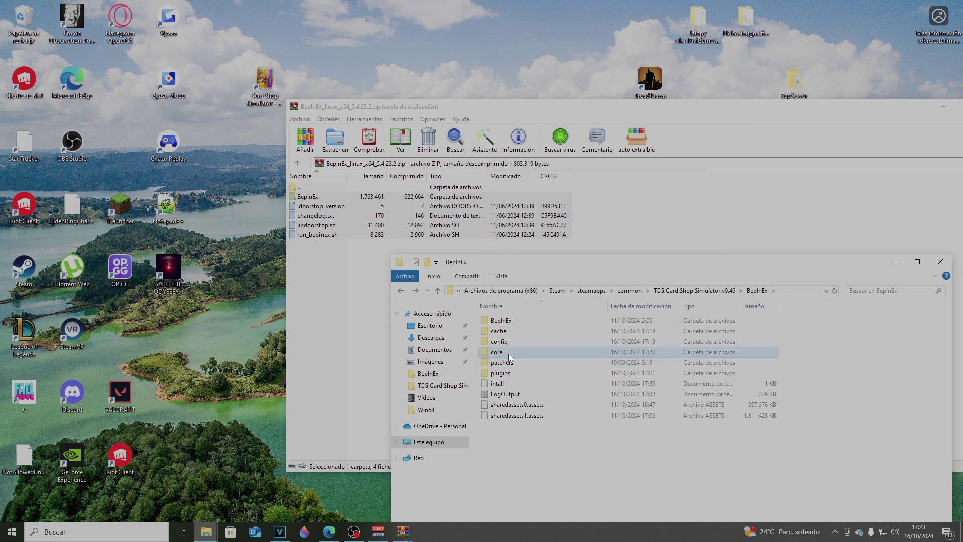
double_click(508, 354)
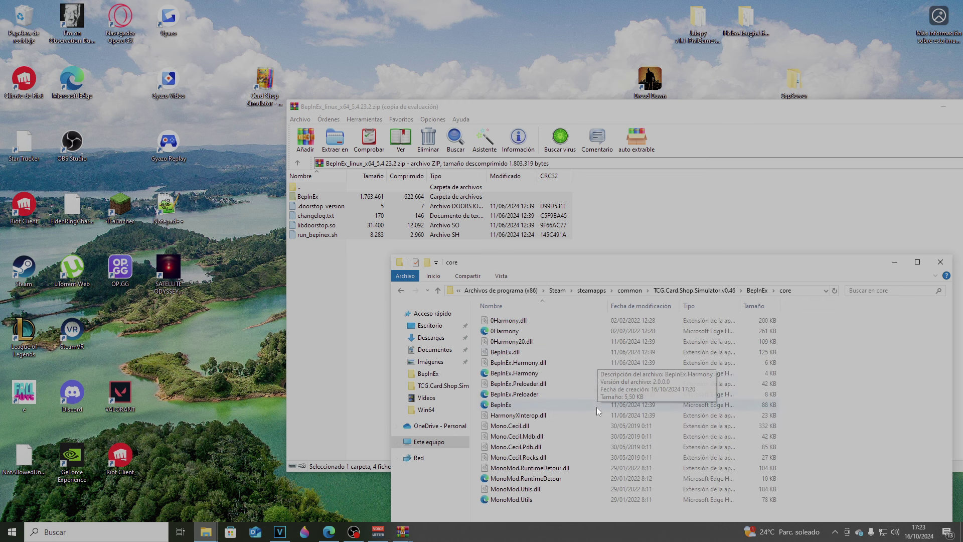
right_click(574, 512)
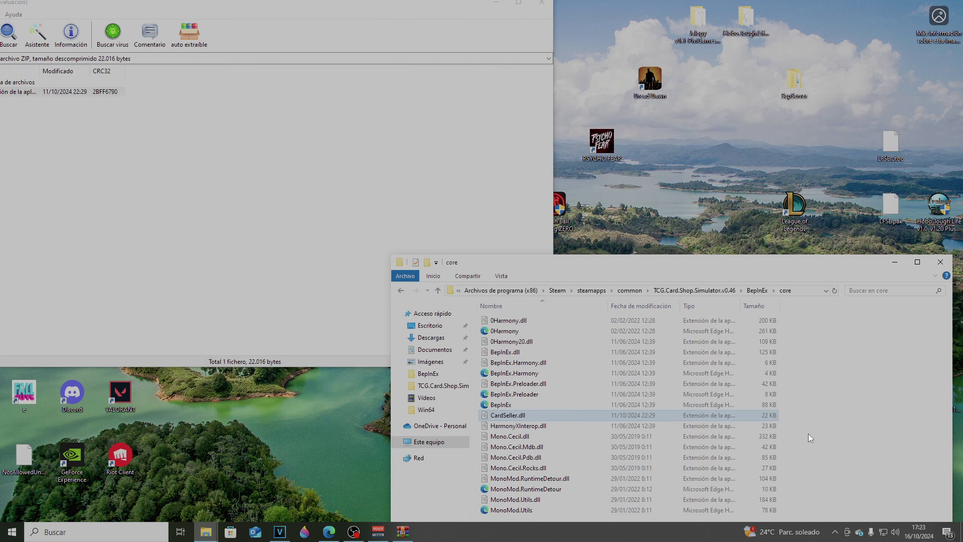
Look through the config, cache and nested BepInEx folders and return to the main BepInEx folder
left_click(401, 290)
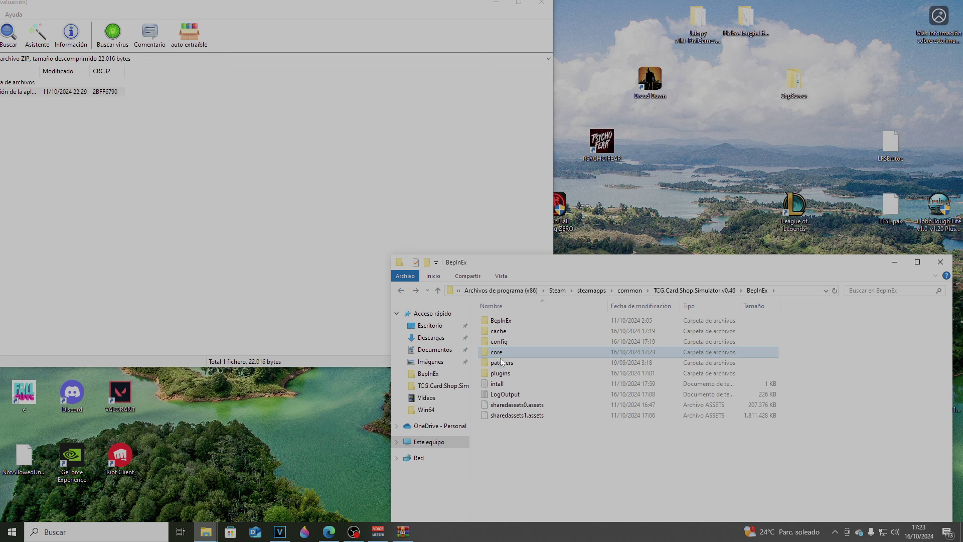
double_click(523, 341)
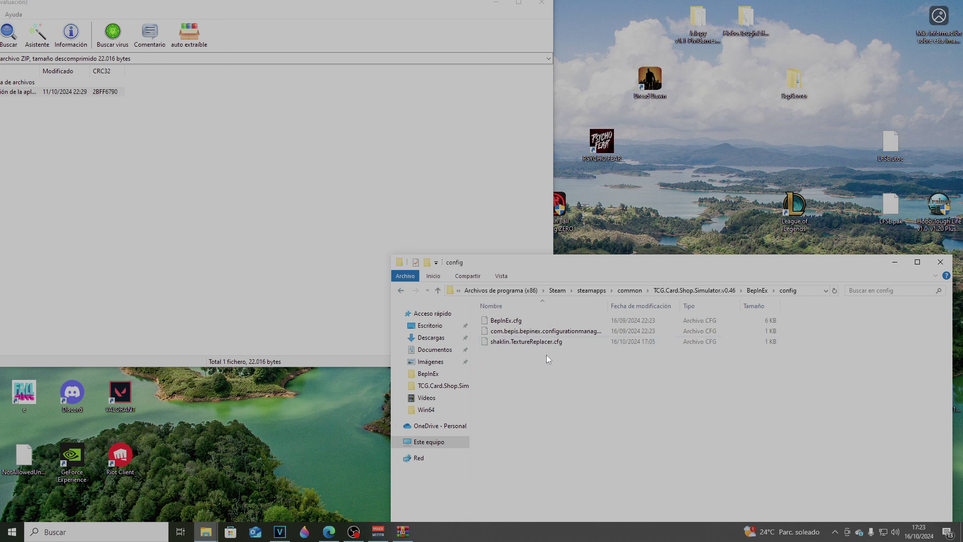
left_click(400, 290)
double_click(527, 329)
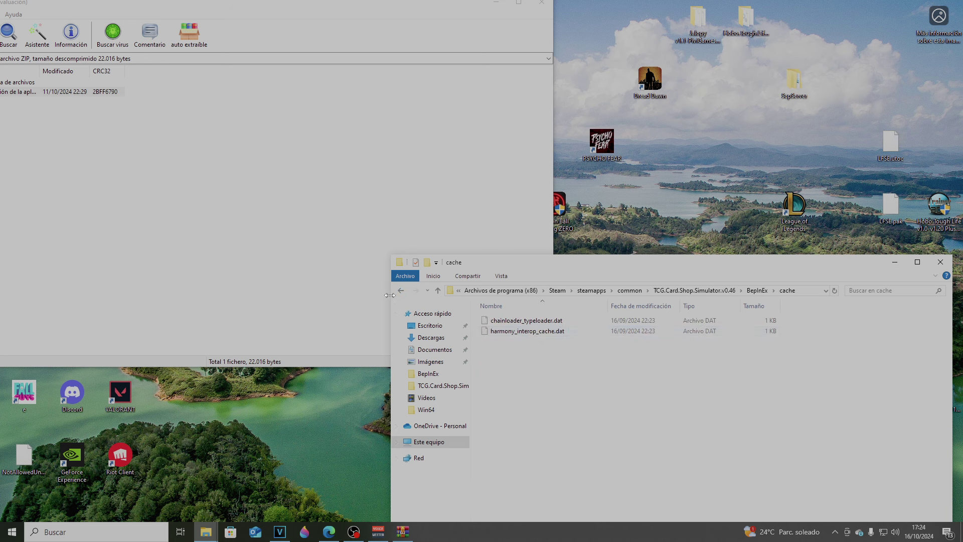
left_click(400, 290)
double_click(520, 321)
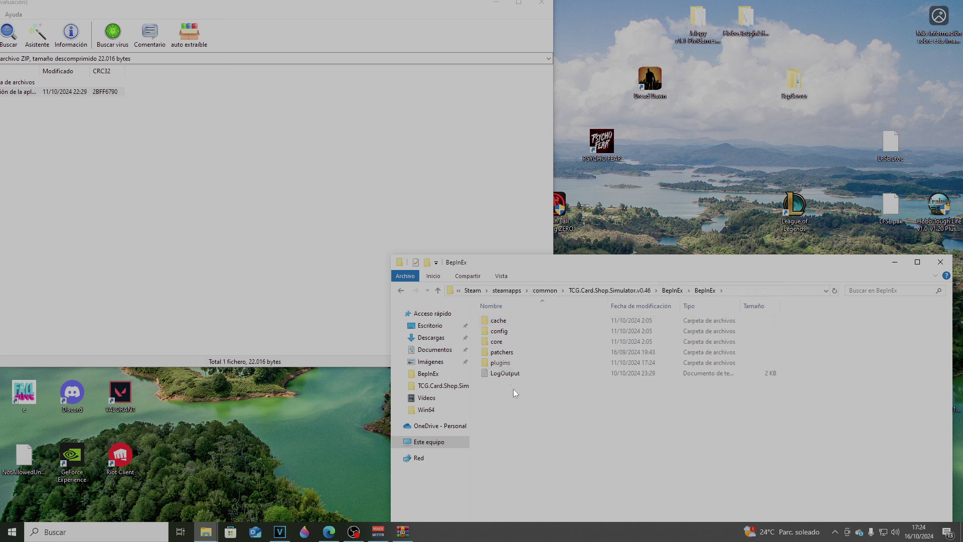
key("alt+Left")
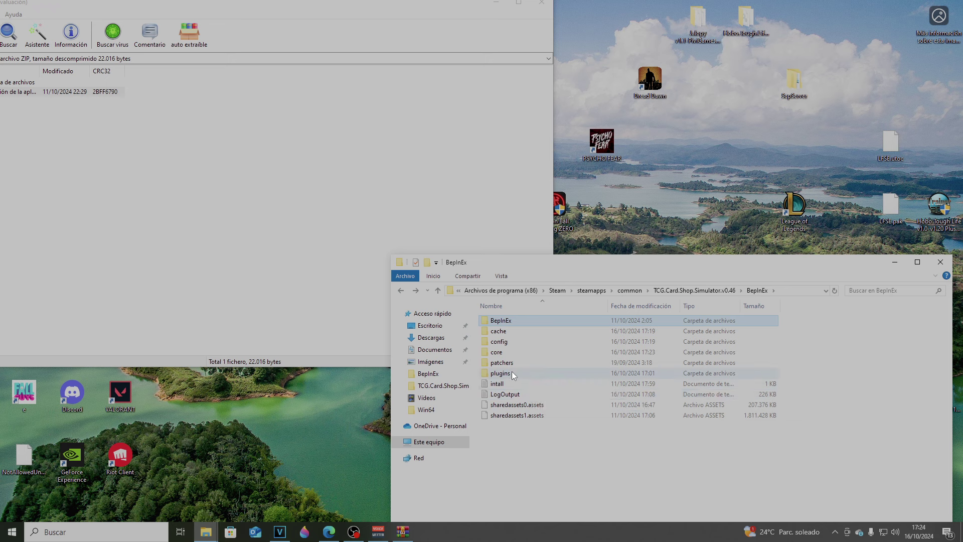
Extract CardSeller.dll from the archive into the BepInEx plugins folder, minimise the folder window and close the archive
double_click(518, 376)
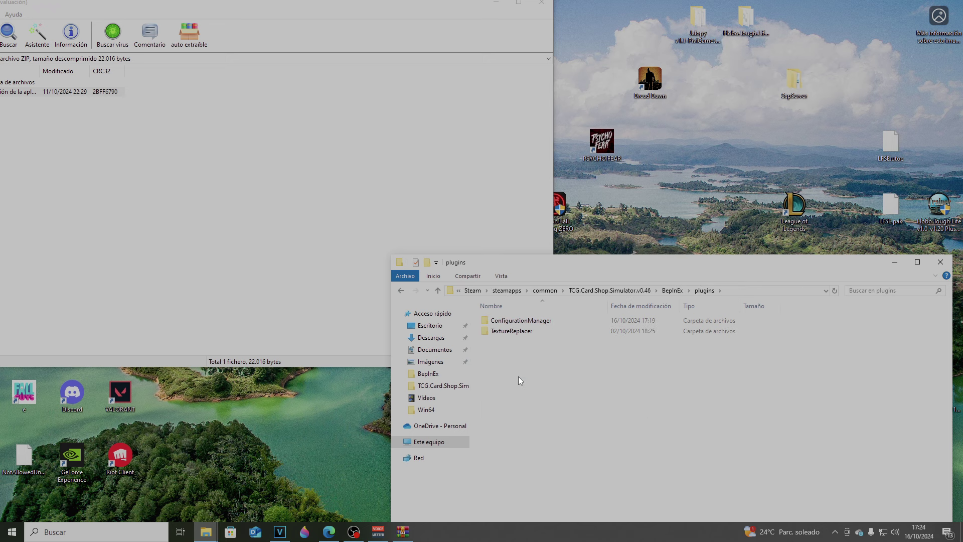
left_click_drag(89, 92, 504, 380)
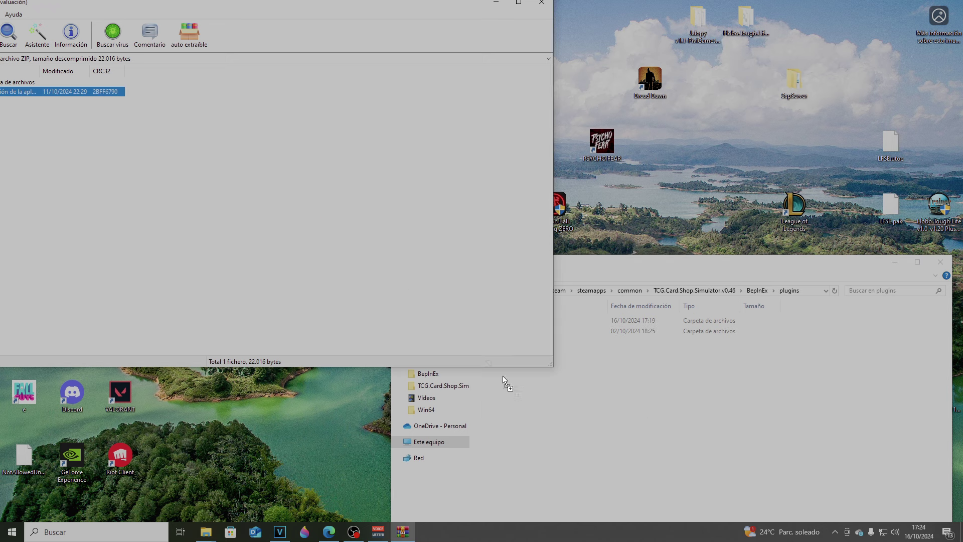
left_click_drag(584, 422, 586, 427)
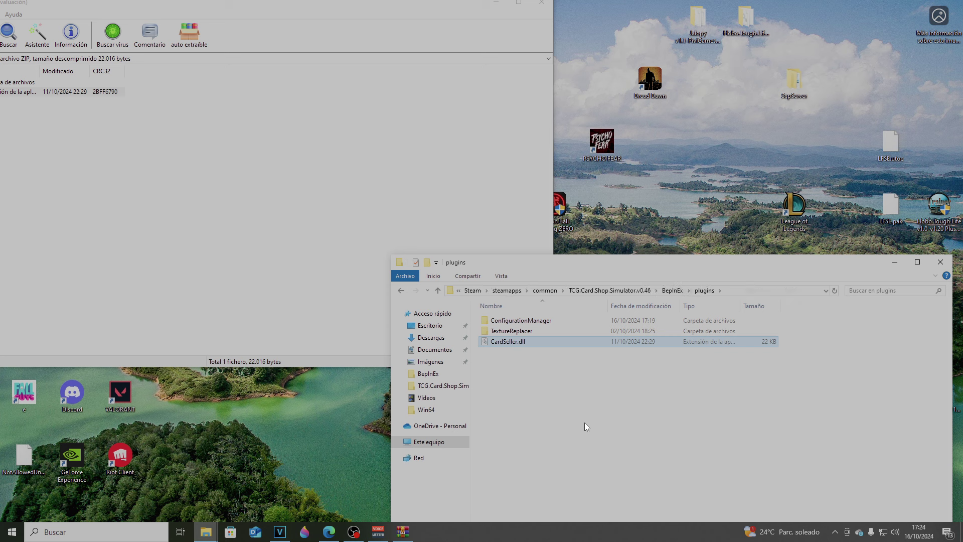
left_click(894, 262)
left_click(541, 3)
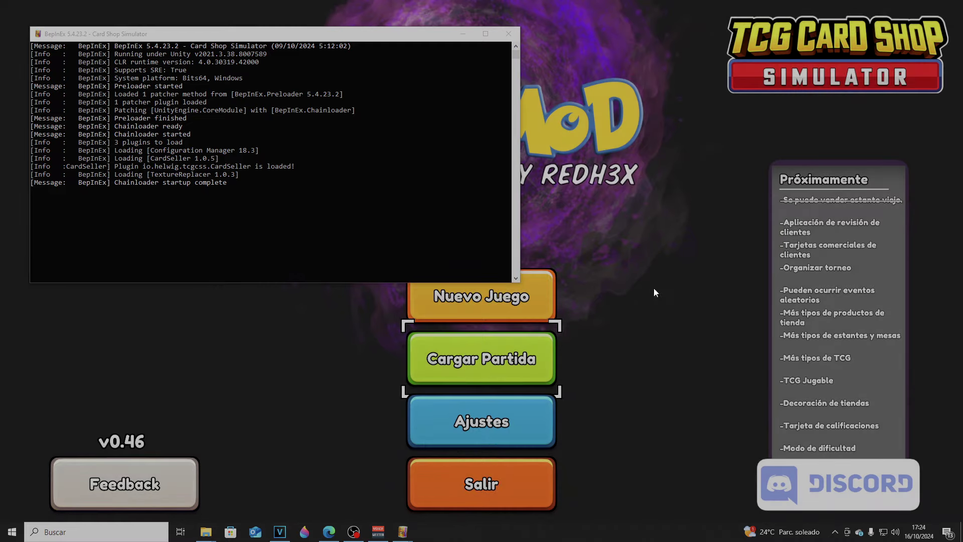
Switch to TCG Card Shop Simulator, load the automatic save of Estafa Mesopotamica and walk into the shop
left_click(529, 215)
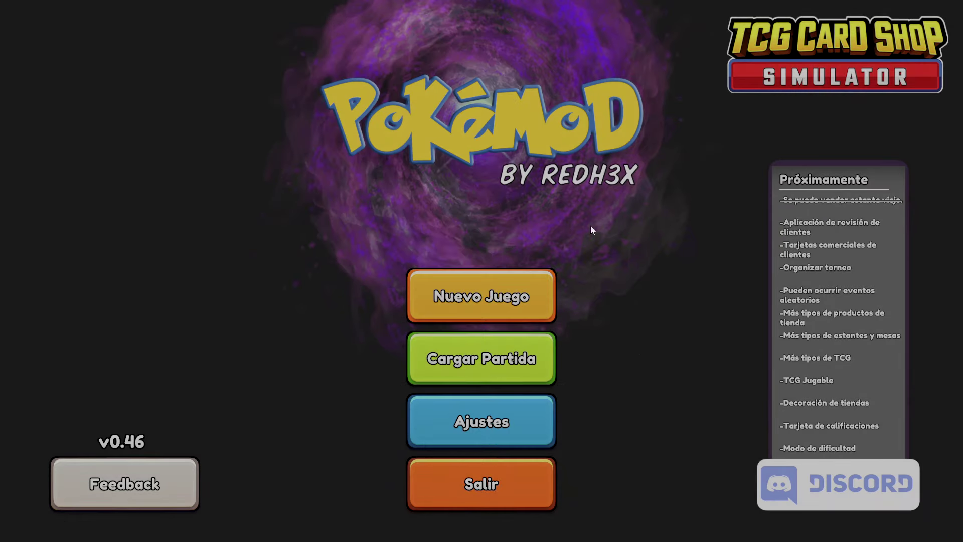
left_click(496, 362)
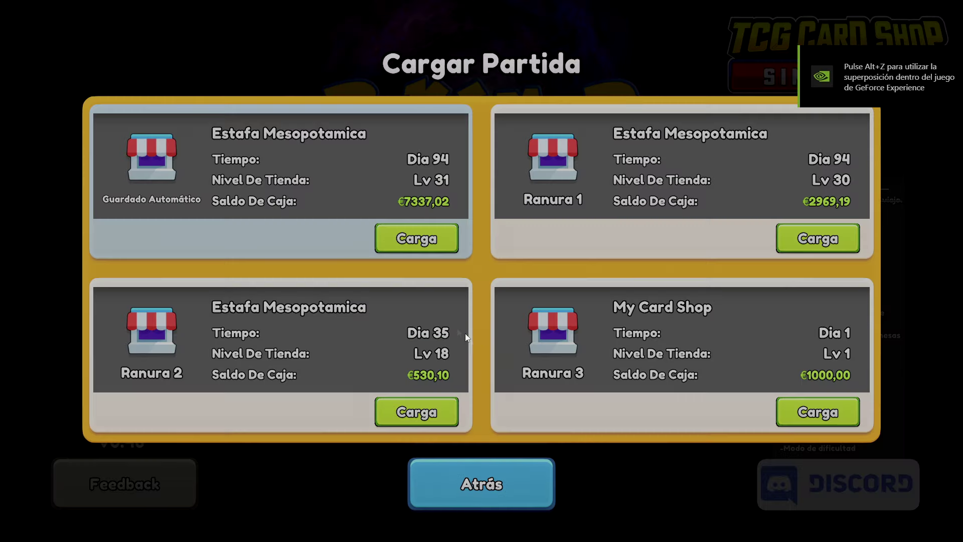
left_click(426, 231)
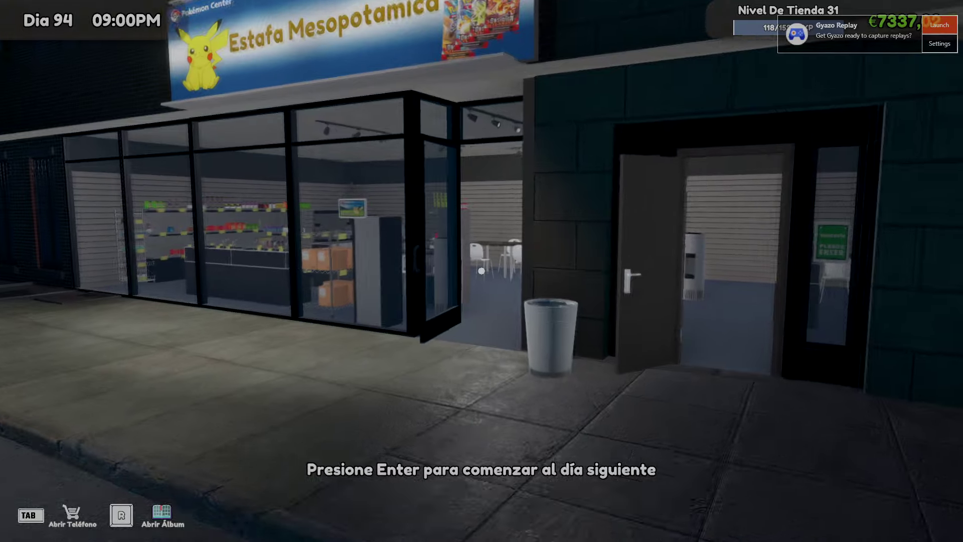
key("w")
Examine the CardSeller 1.0.5 options in the plugin settings and close them
key("F1")
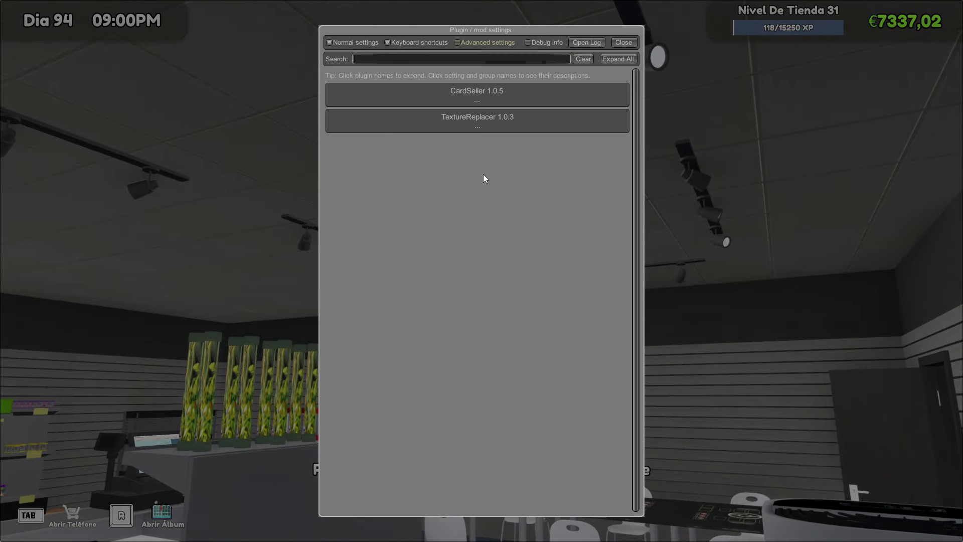
left_click(527, 96)
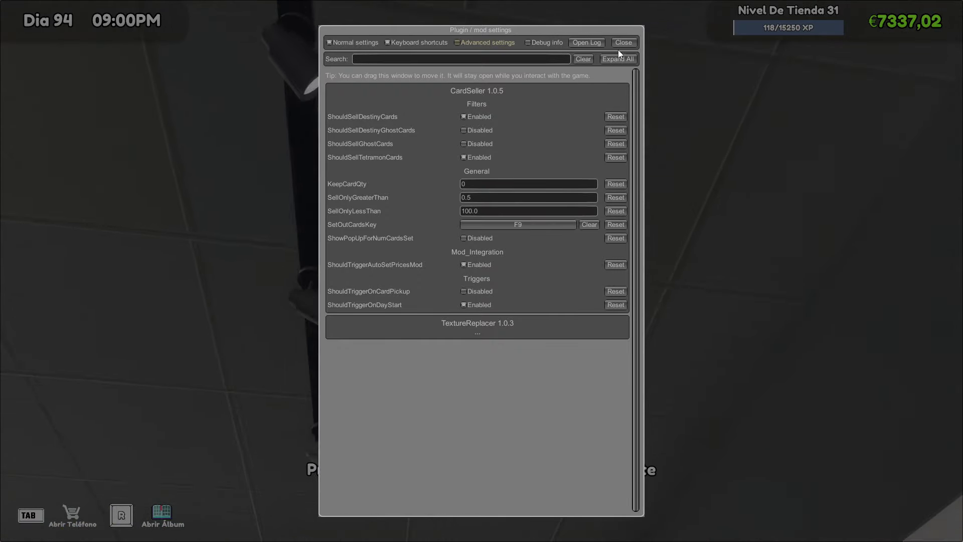
left_click(623, 43)
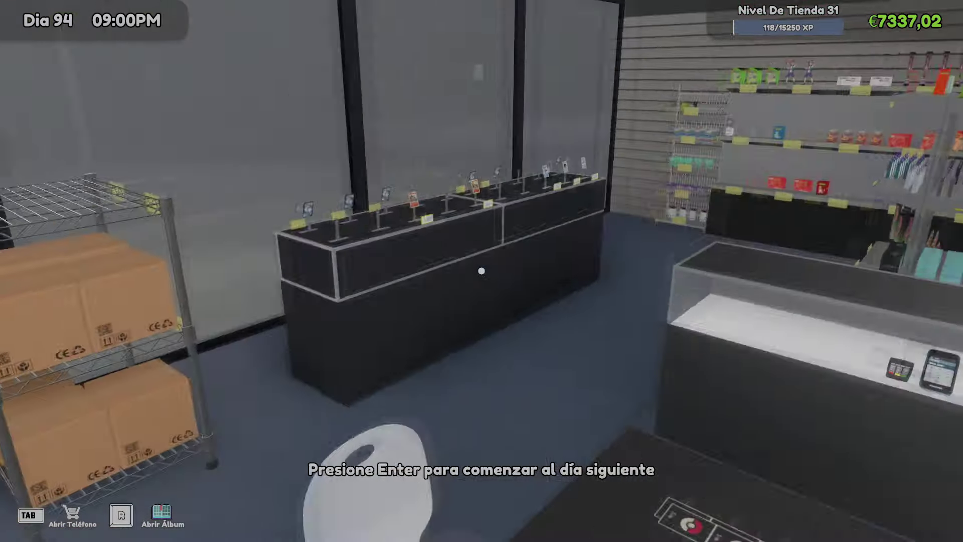
Look over the first pages of the collected cards album at the display tables and close it
key("r")
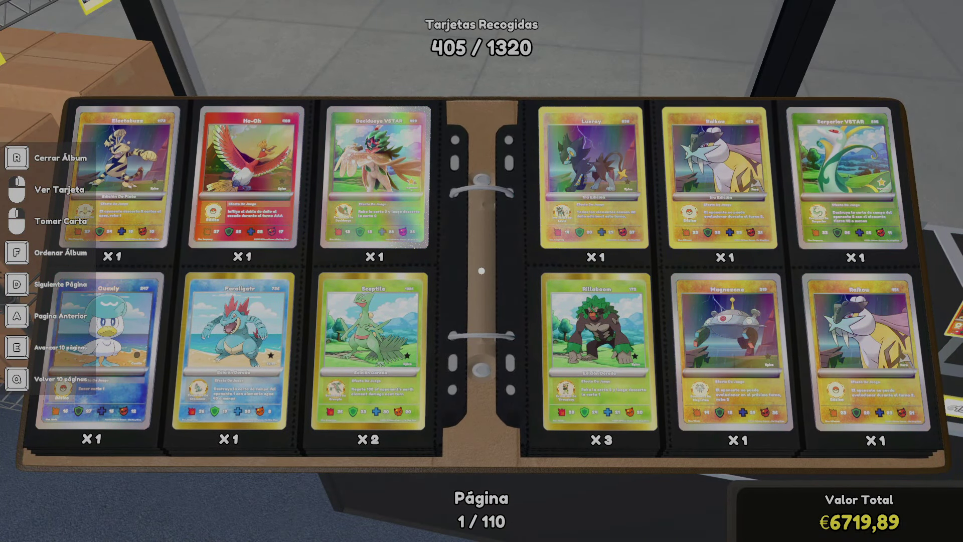
key("Escape")
key("Escape")
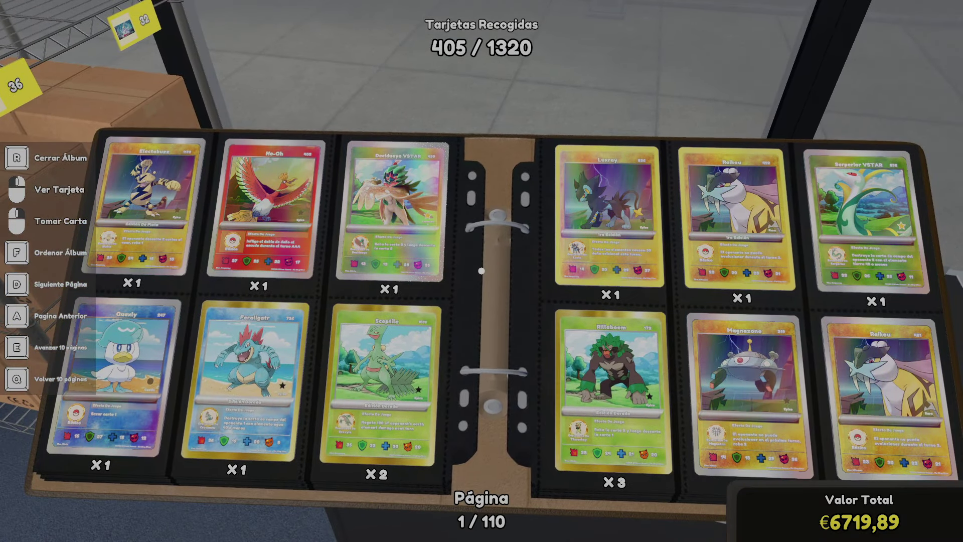
key("r")
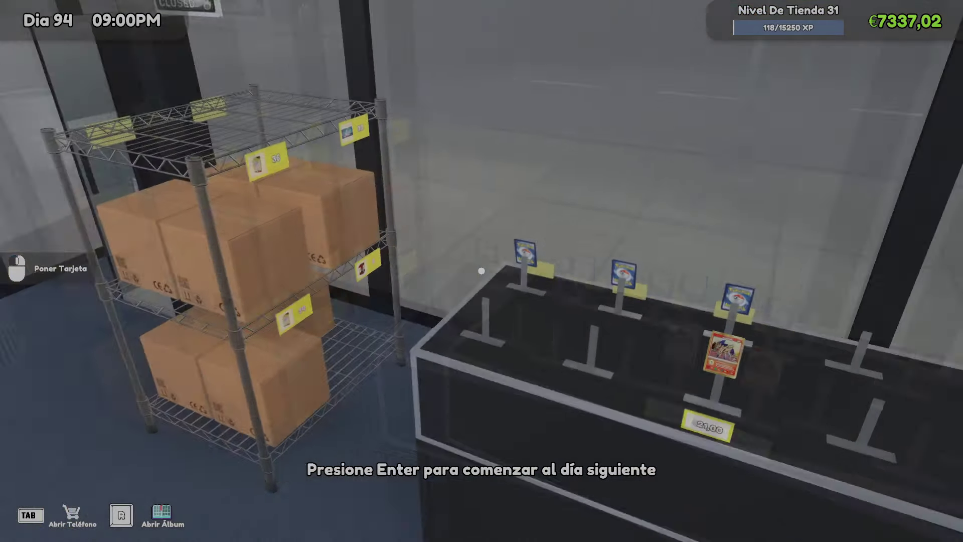
Start the next day, confirm the Expansión Completa game event on the phone and put the phone away
key("Return")
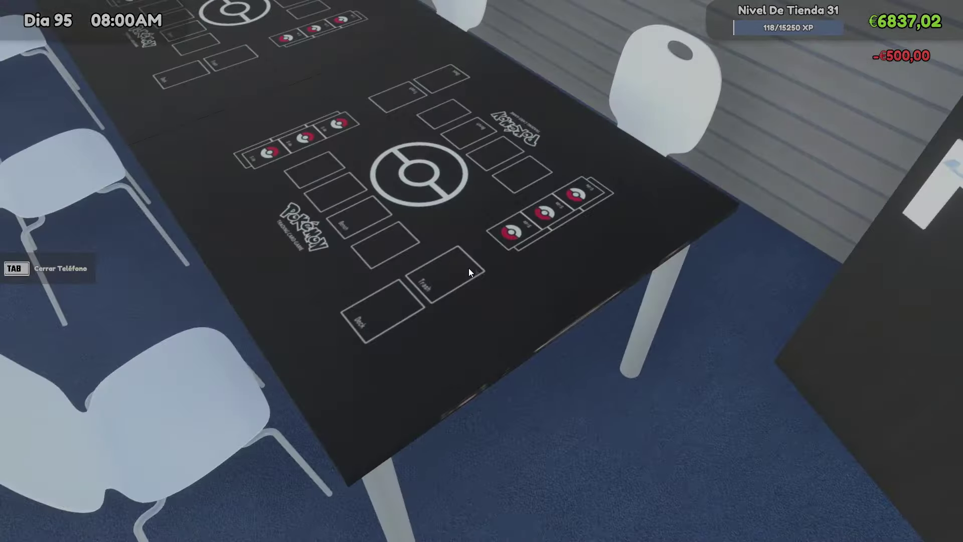
left_click(482, 270)
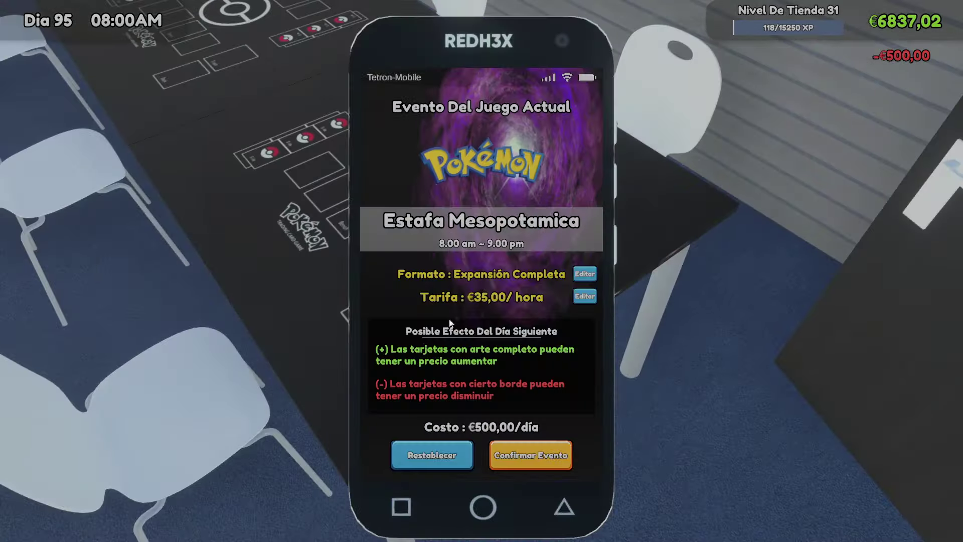
left_click(528, 453)
left_click(465, 296)
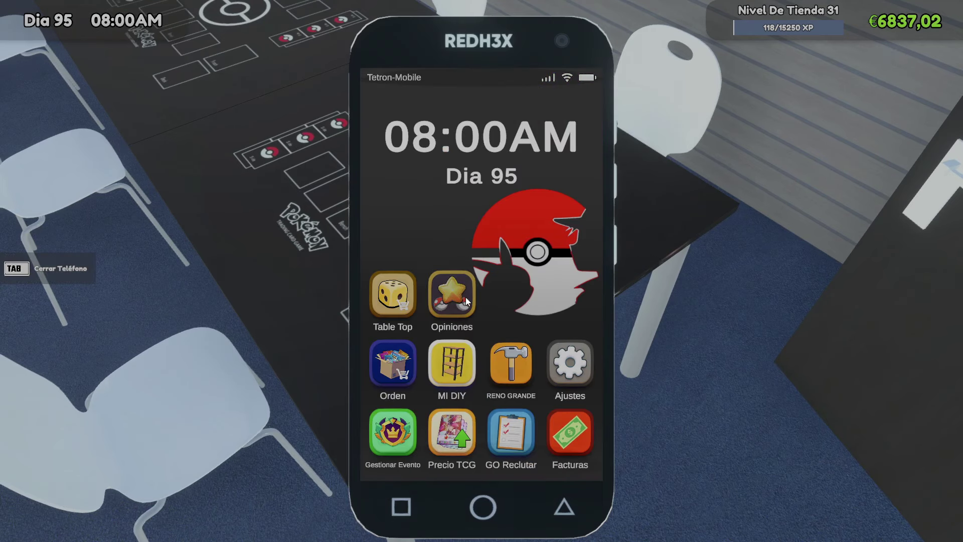
left_click(481, 455)
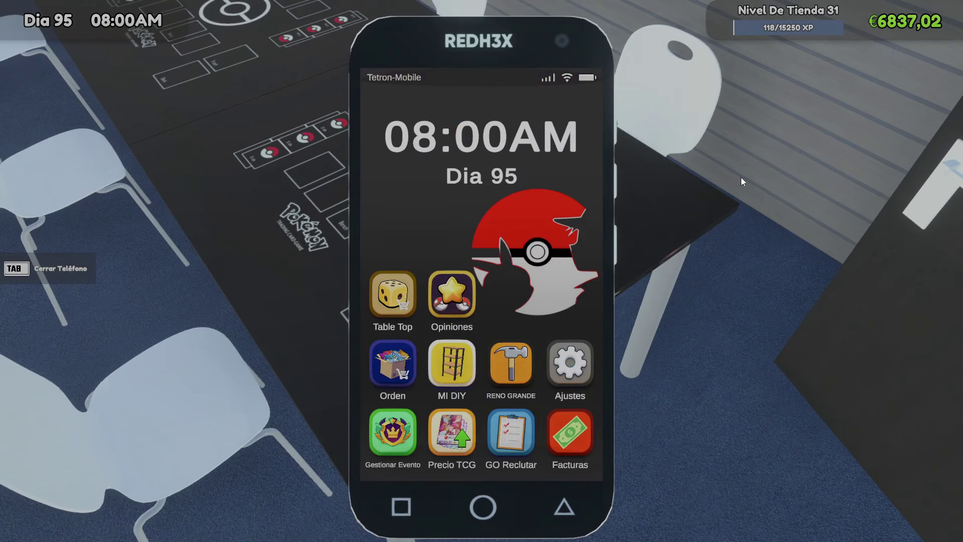
key("Tab")
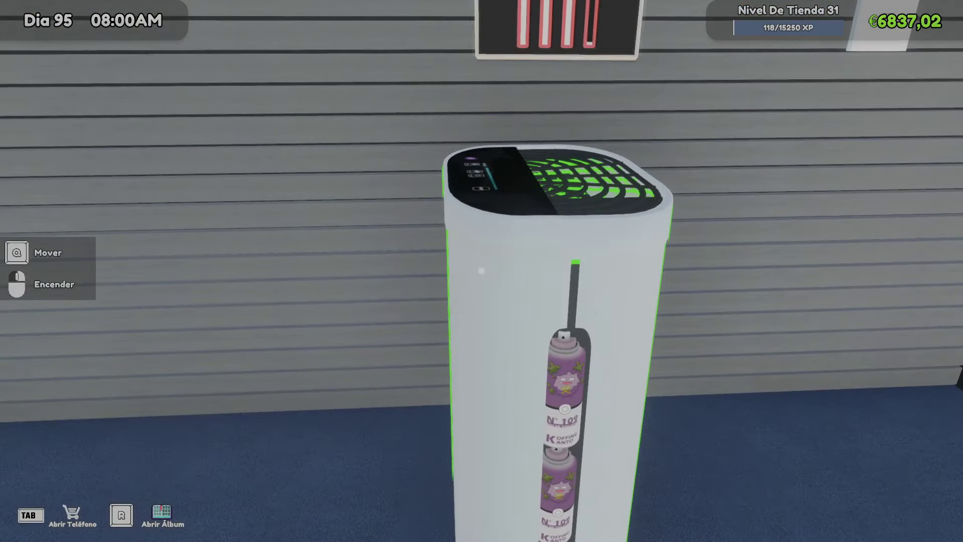
Switch on the two air freshener machines in the shop
left_click(481, 271)
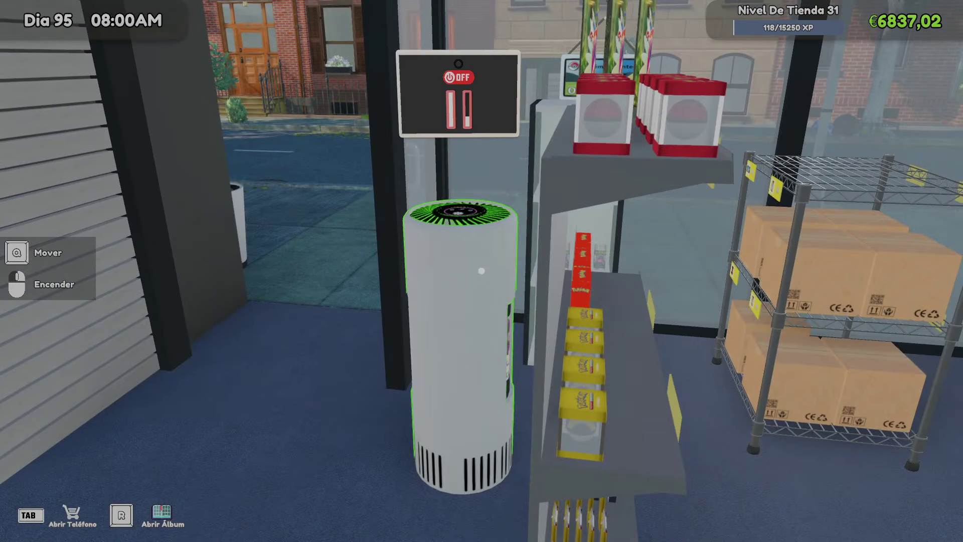
left_click(481, 270)
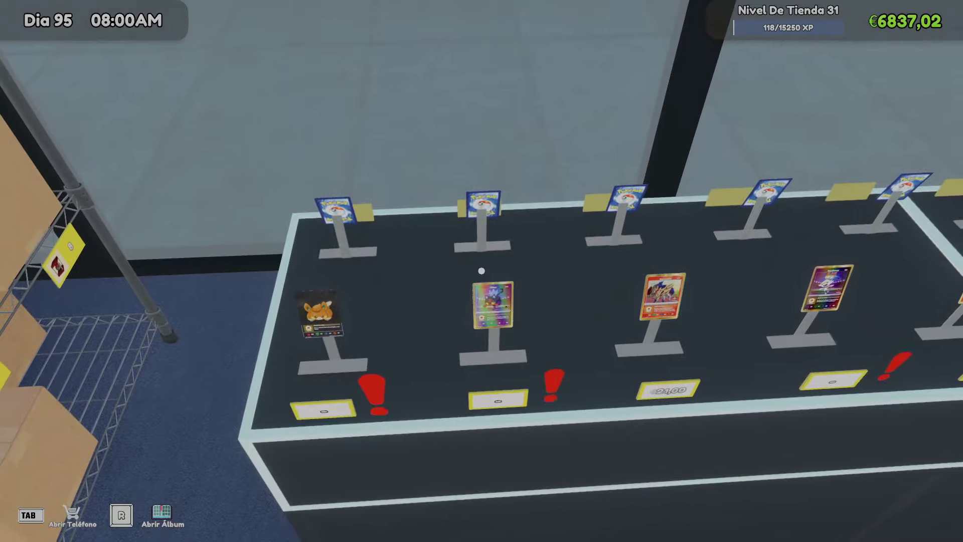
Inspect the cards and price tags along the display tables for automatically placed cards without a price
key("d")
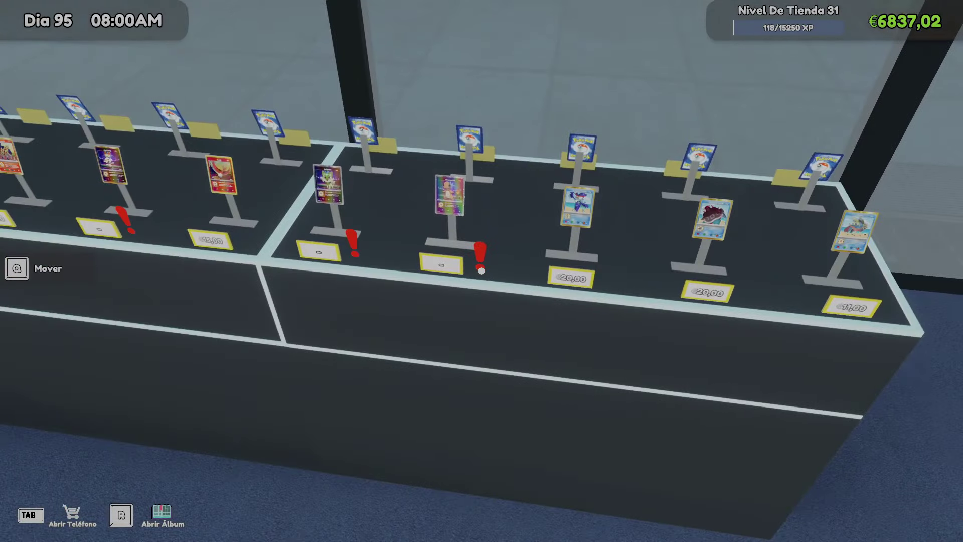
key("a")
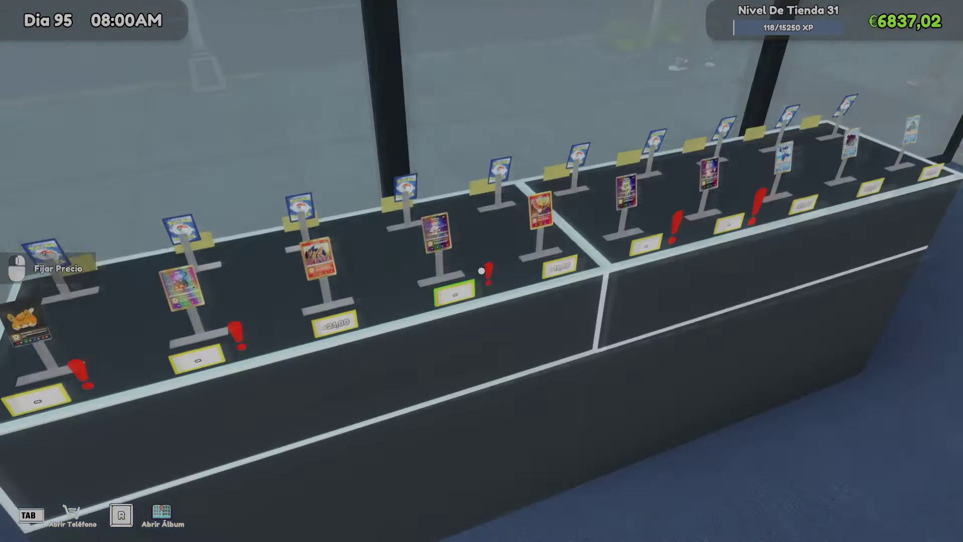
key("s")
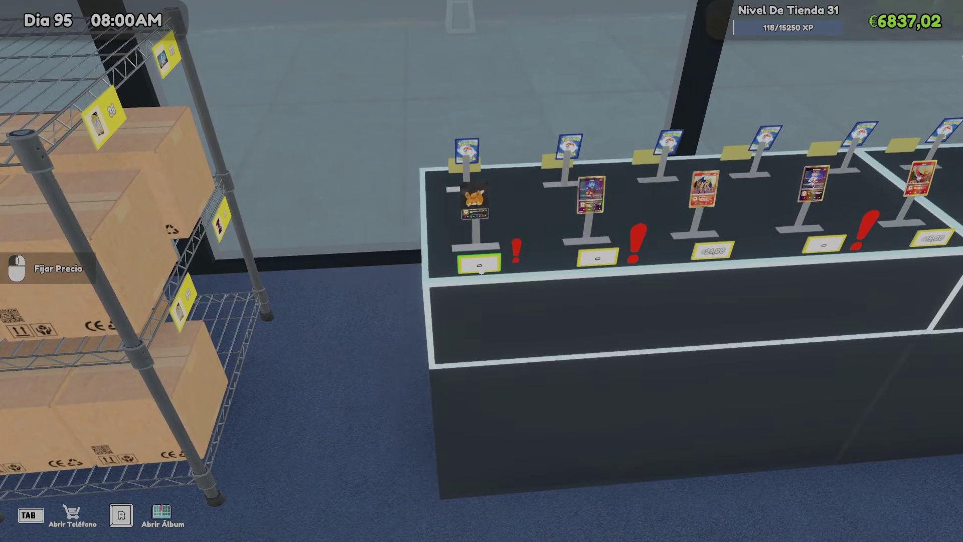
key("Escape")
key("Escape")
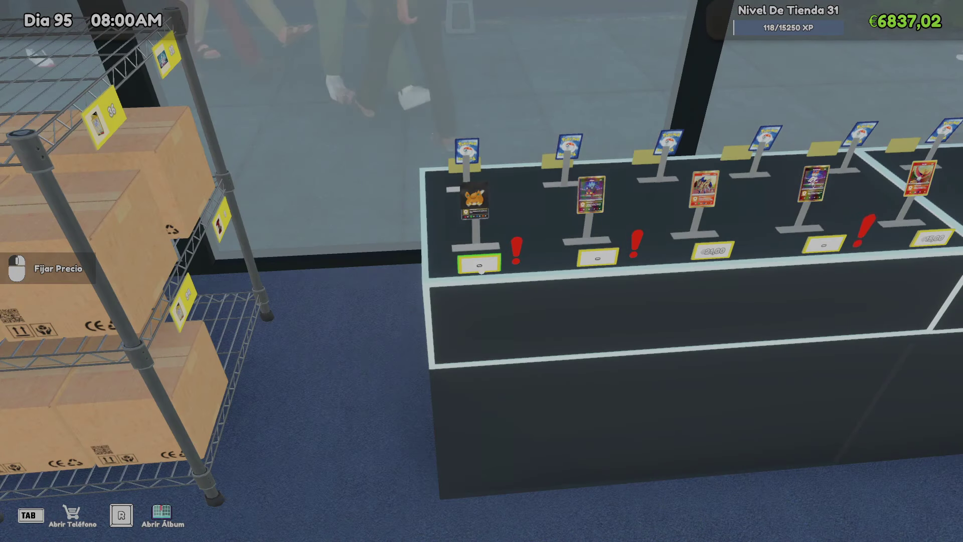
Review the CardSeller settings again, close them and return to the card display table
key("F1")
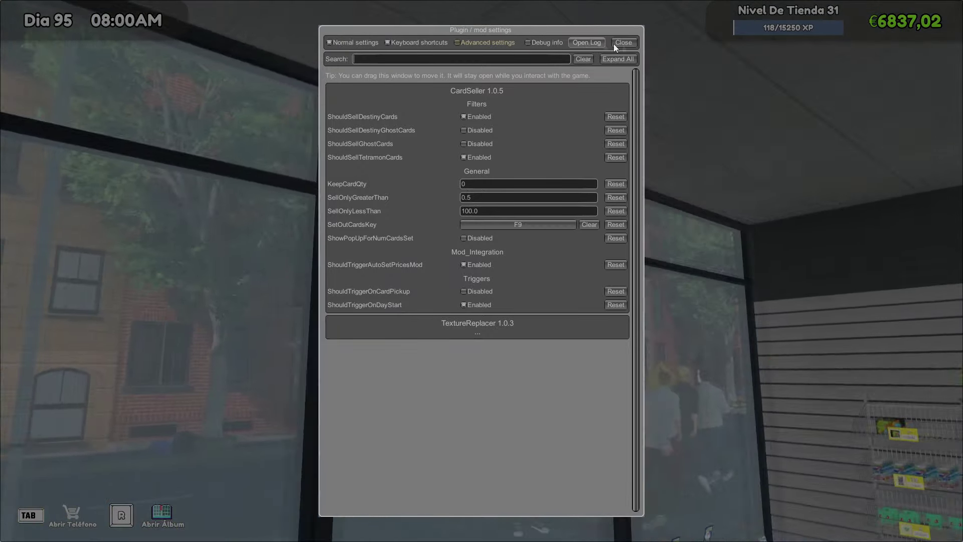
left_click(614, 44)
key("w")
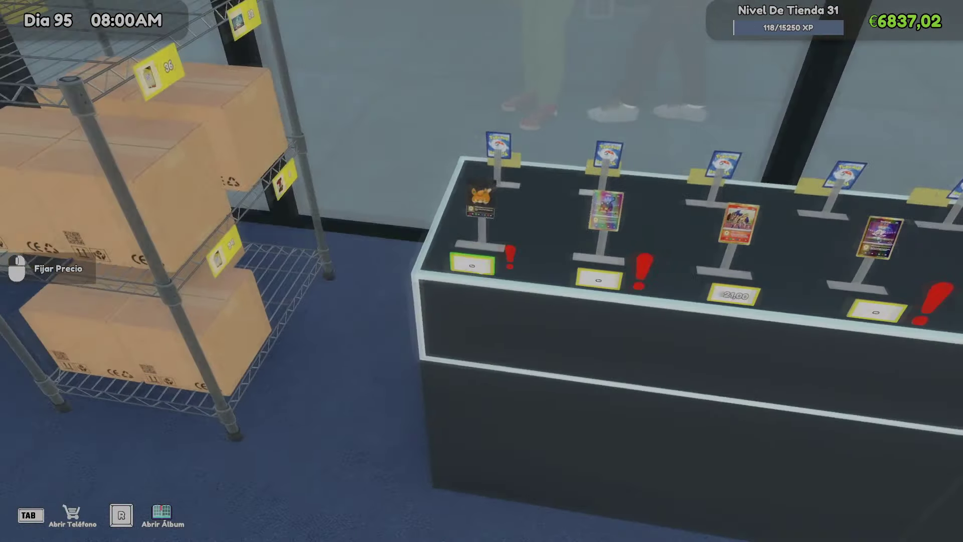
Price the orange Pokémon card at the shelf end of the display table at its market price of €88,01
left_click(481, 270)
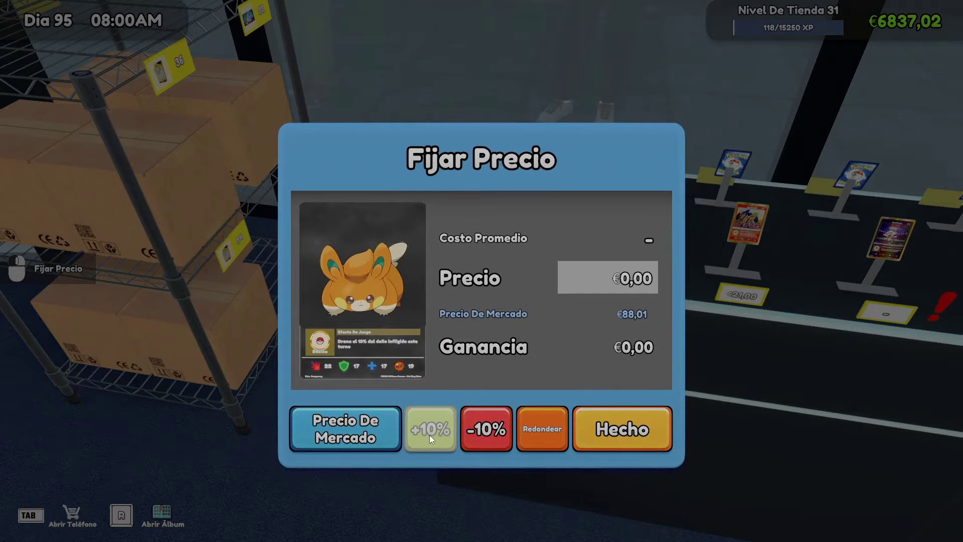
left_click(430, 434)
left_click(430, 434)
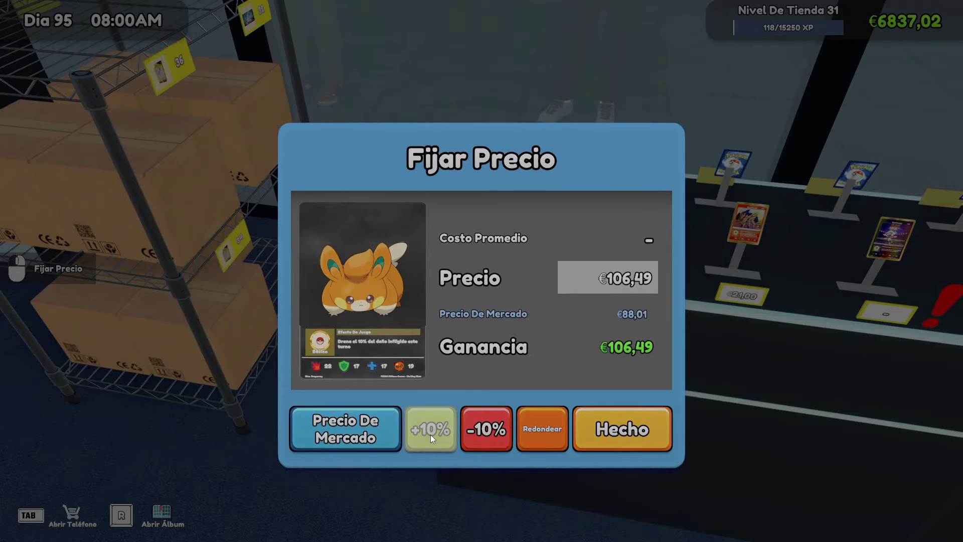
left_click(616, 431)
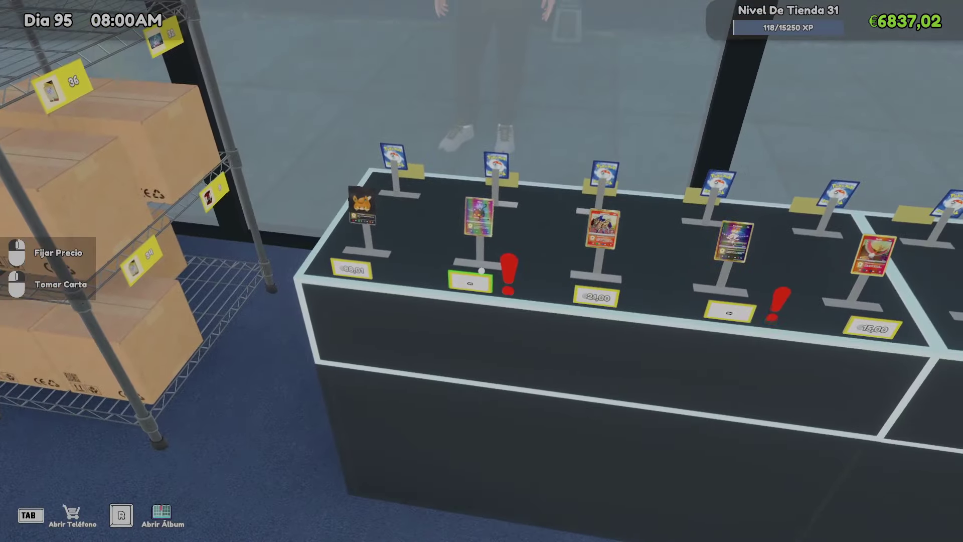
Price the Litten card at €103,70 by raising its market price by 10% twice
left_click(481, 270)
left_click(375, 430)
left_click(430, 429)
left_click(430, 429)
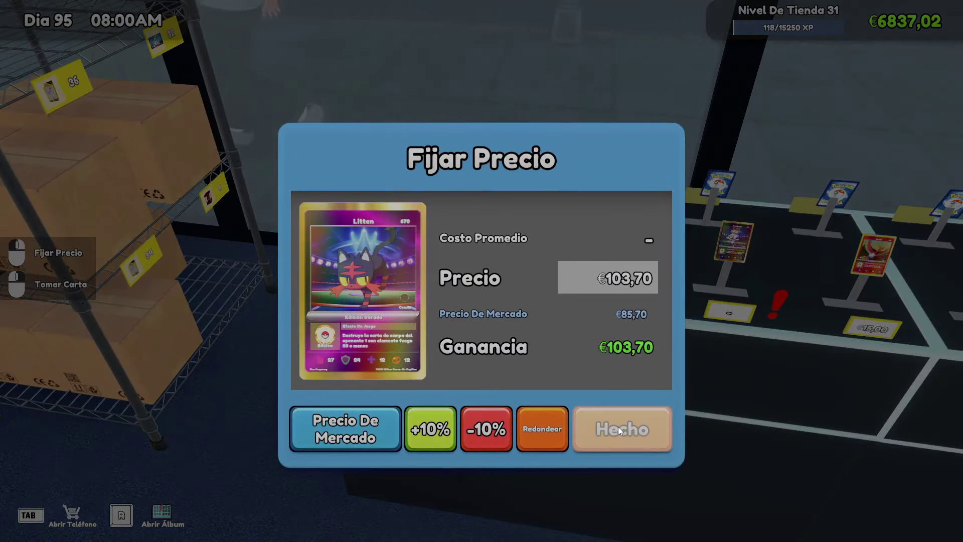
left_click(622, 429)
Price the Scorbunny card at €74,79 and the Sprigatito card at €36,96, their market prices
left_click(481, 270)
key("Return")
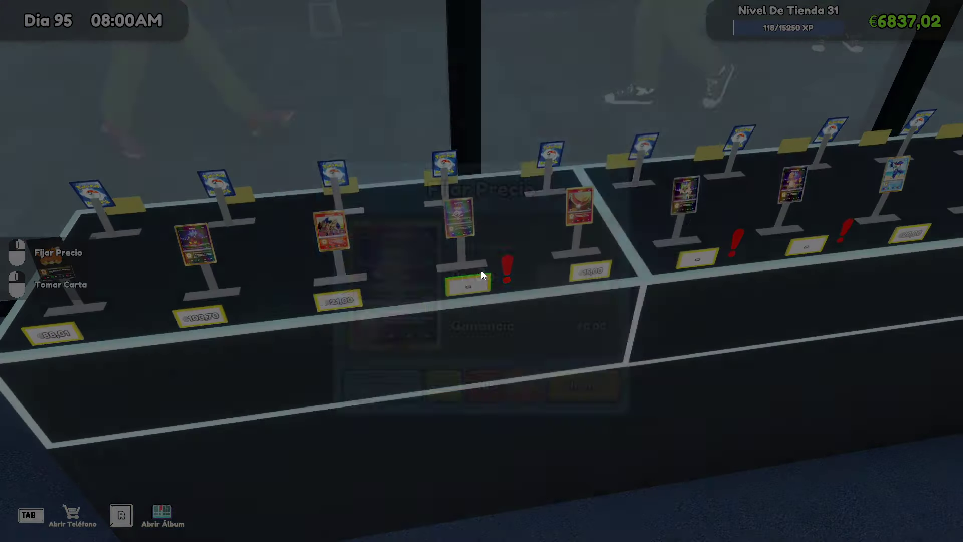
left_click(482, 271)
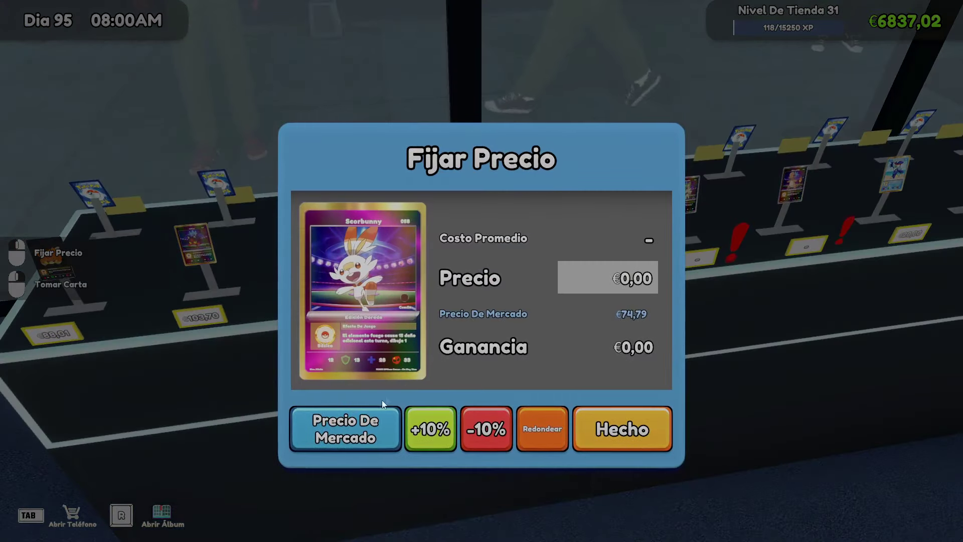
left_click(365, 437)
left_click(588, 440)
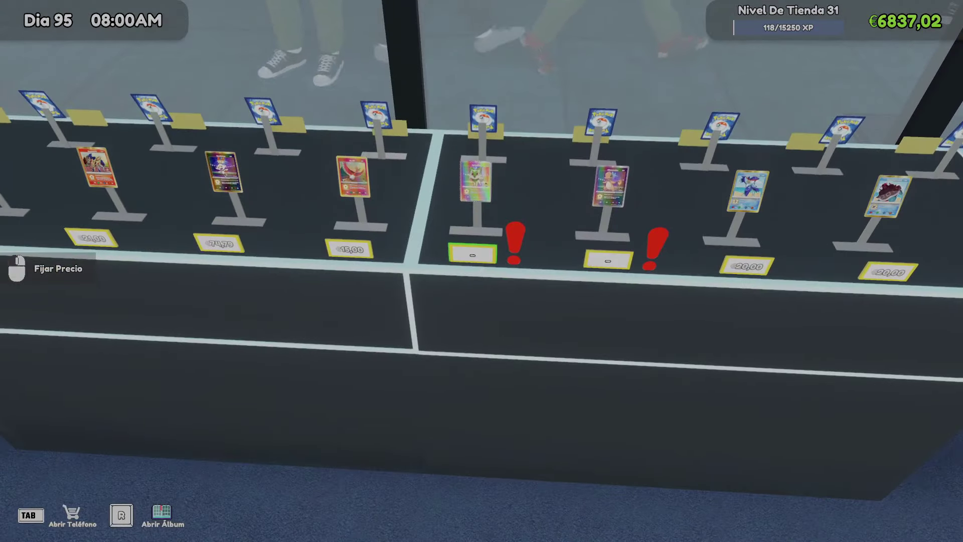
left_click(482, 271)
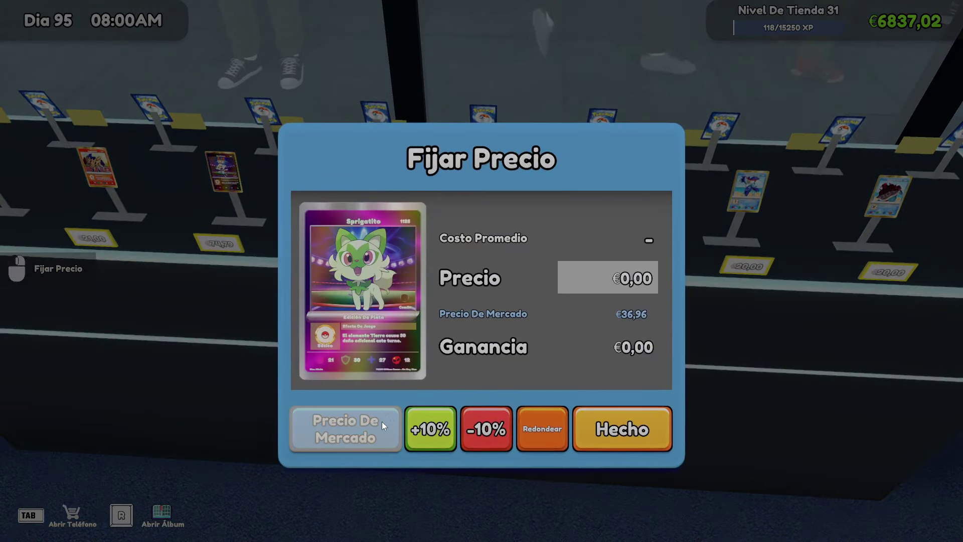
left_click(381, 422)
left_click(586, 441)
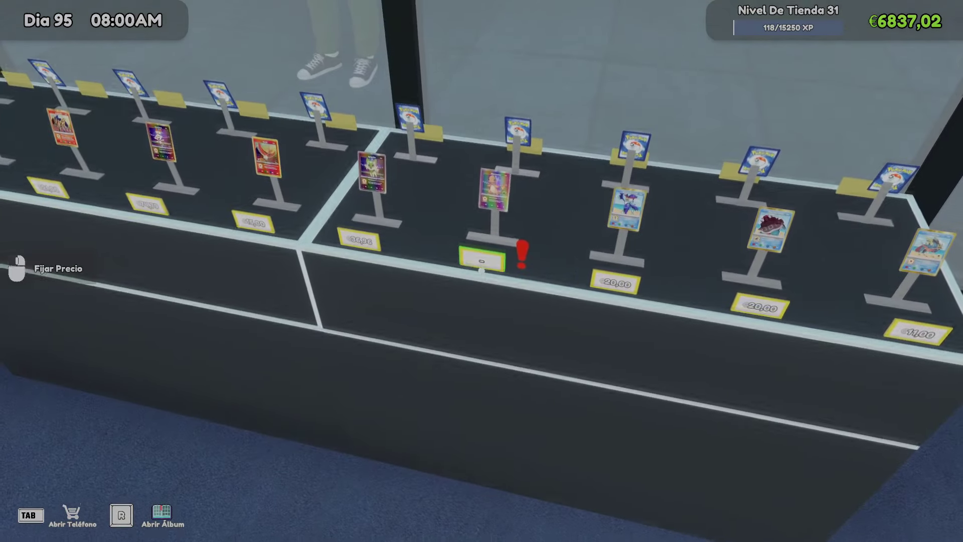
Price the Charmander card at €39,00 by raising its market price by 10% twice and rounding it
left_click(482, 271)
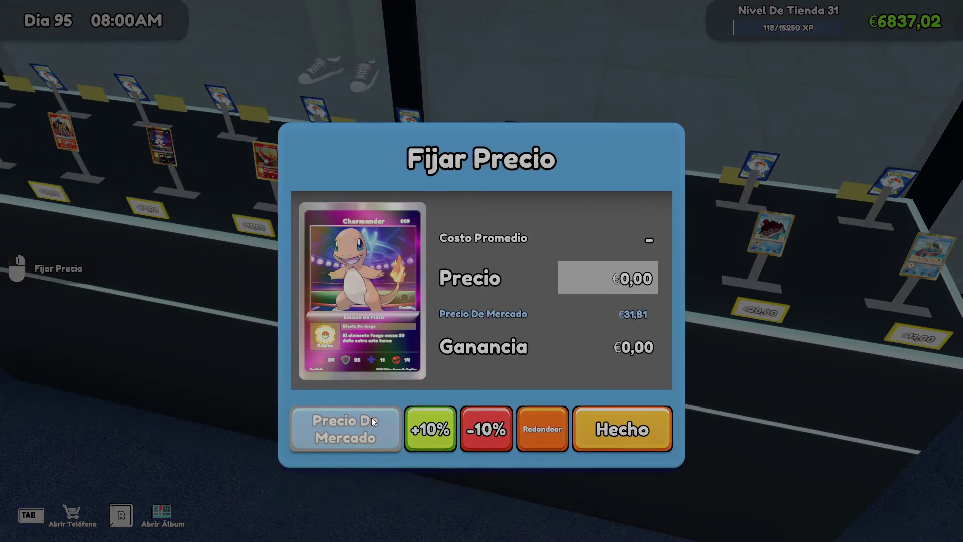
left_click(431, 437)
left_click(431, 437)
left_click(542, 432)
left_click(621, 429)
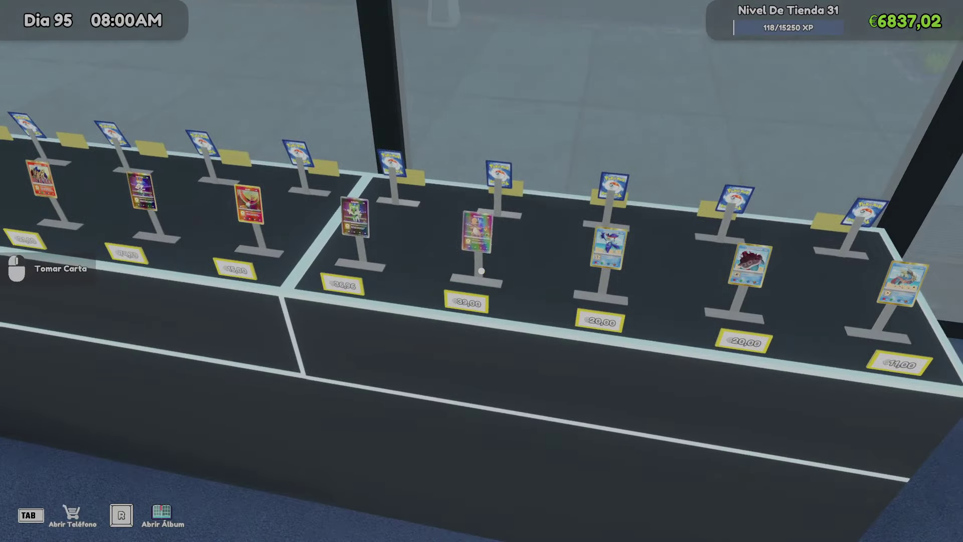
Go to the wooden card table and price the Oshawott card and the fifth card from their market prices
key("a")
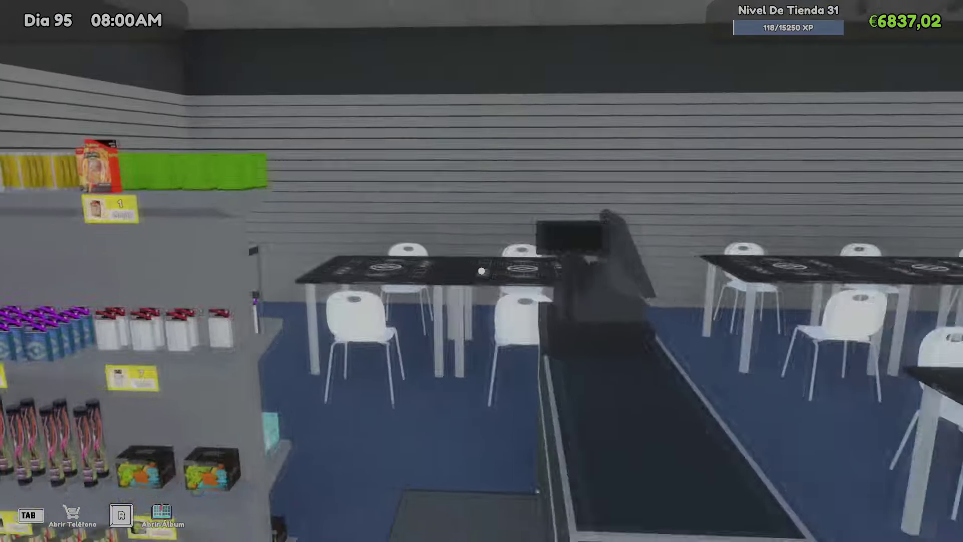
key("d")
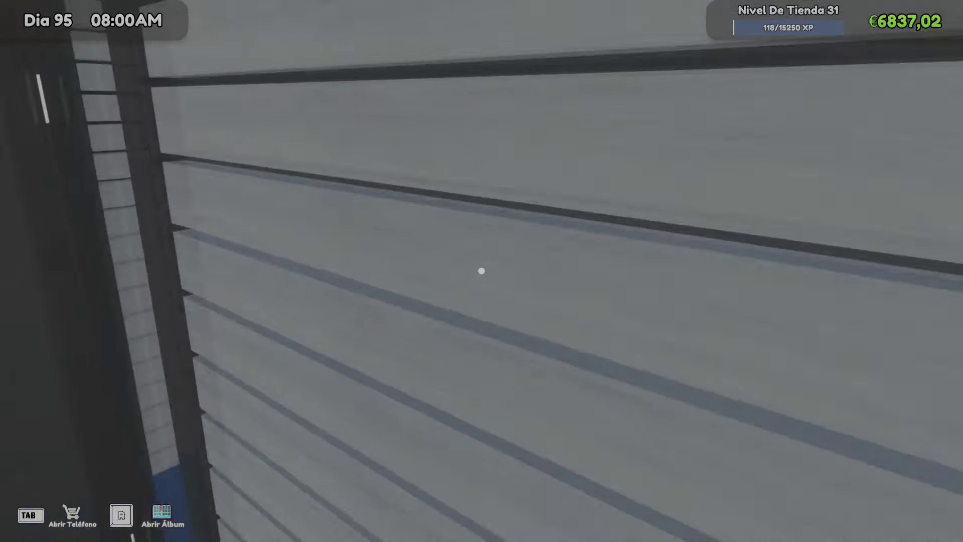
key("w")
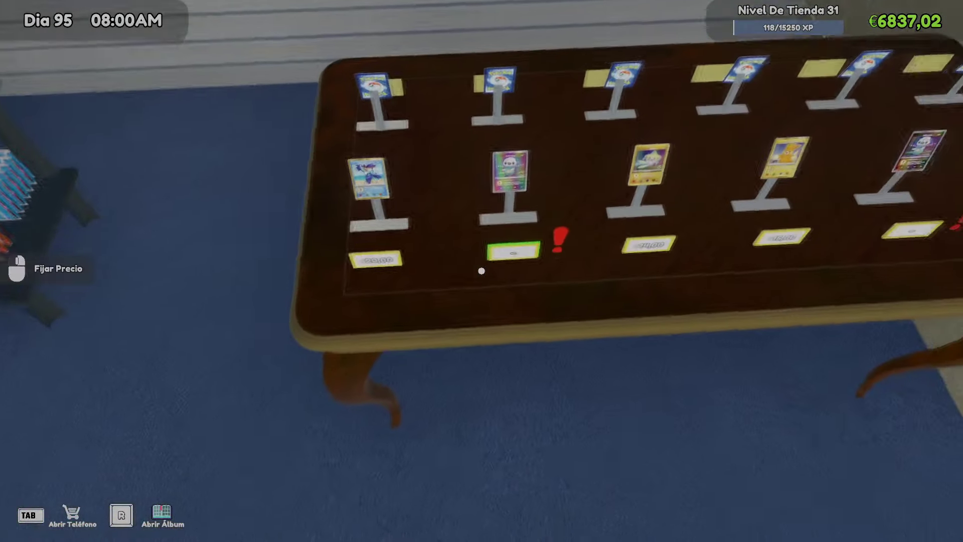
left_click(482, 271)
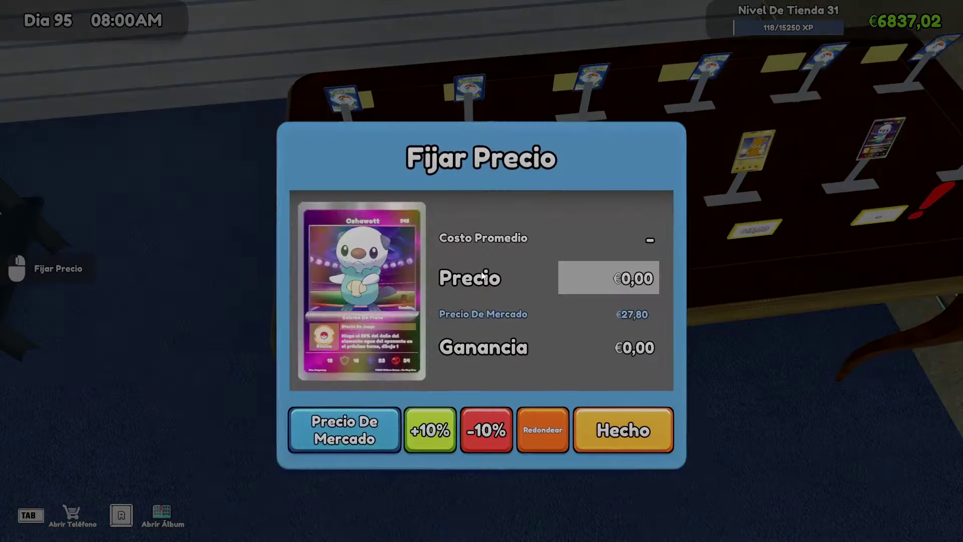
left_click(348, 432)
left_click(413, 424)
left_click(413, 424)
left_click(360, 430)
left_click(632, 429)
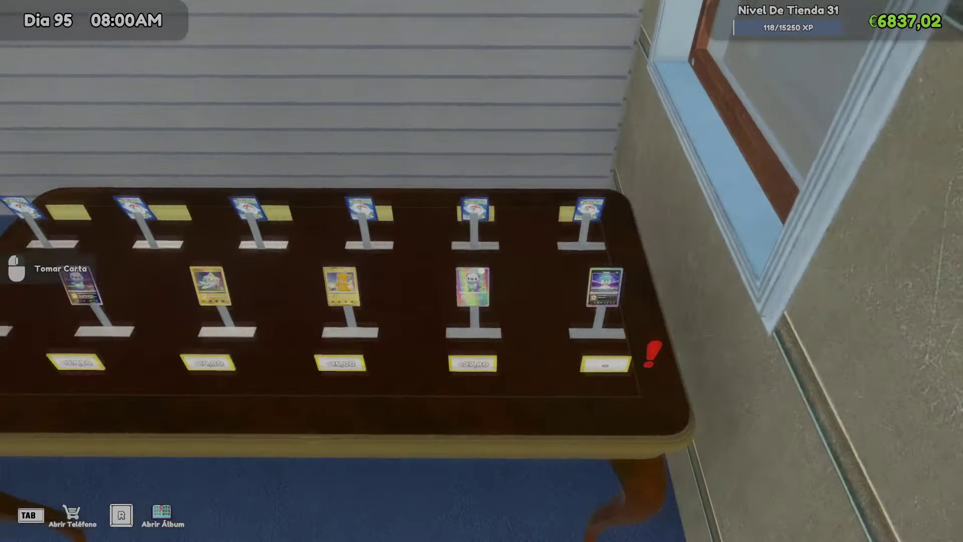
Price the Quaxly card at the end of the wooden table, starting from its market price
left_click(482, 271)
left_click(346, 428)
left_click(432, 419)
left_click(432, 419)
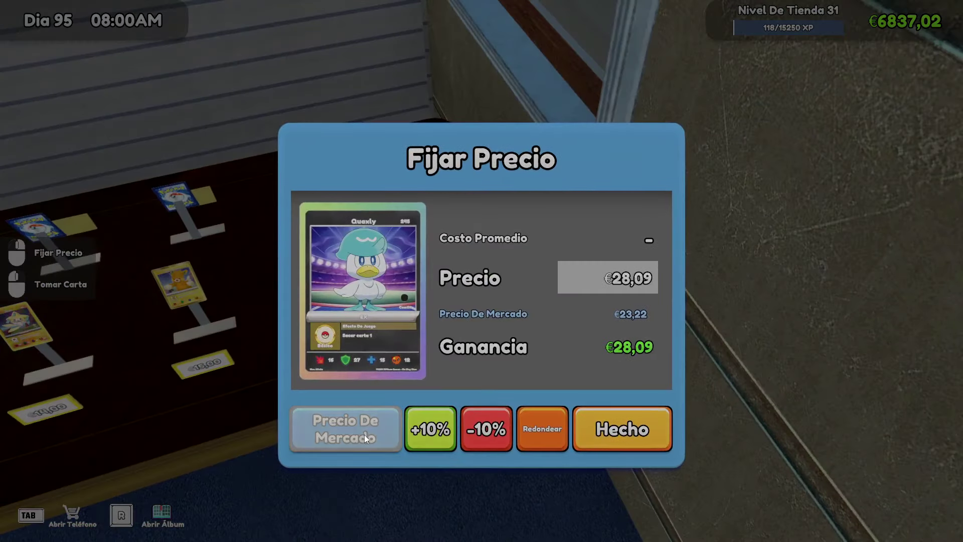
left_click(621, 429)
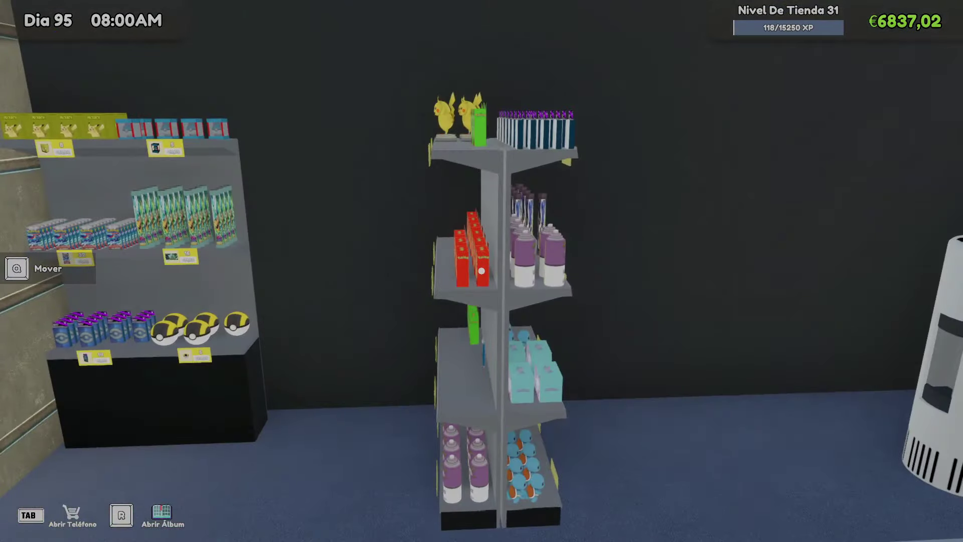